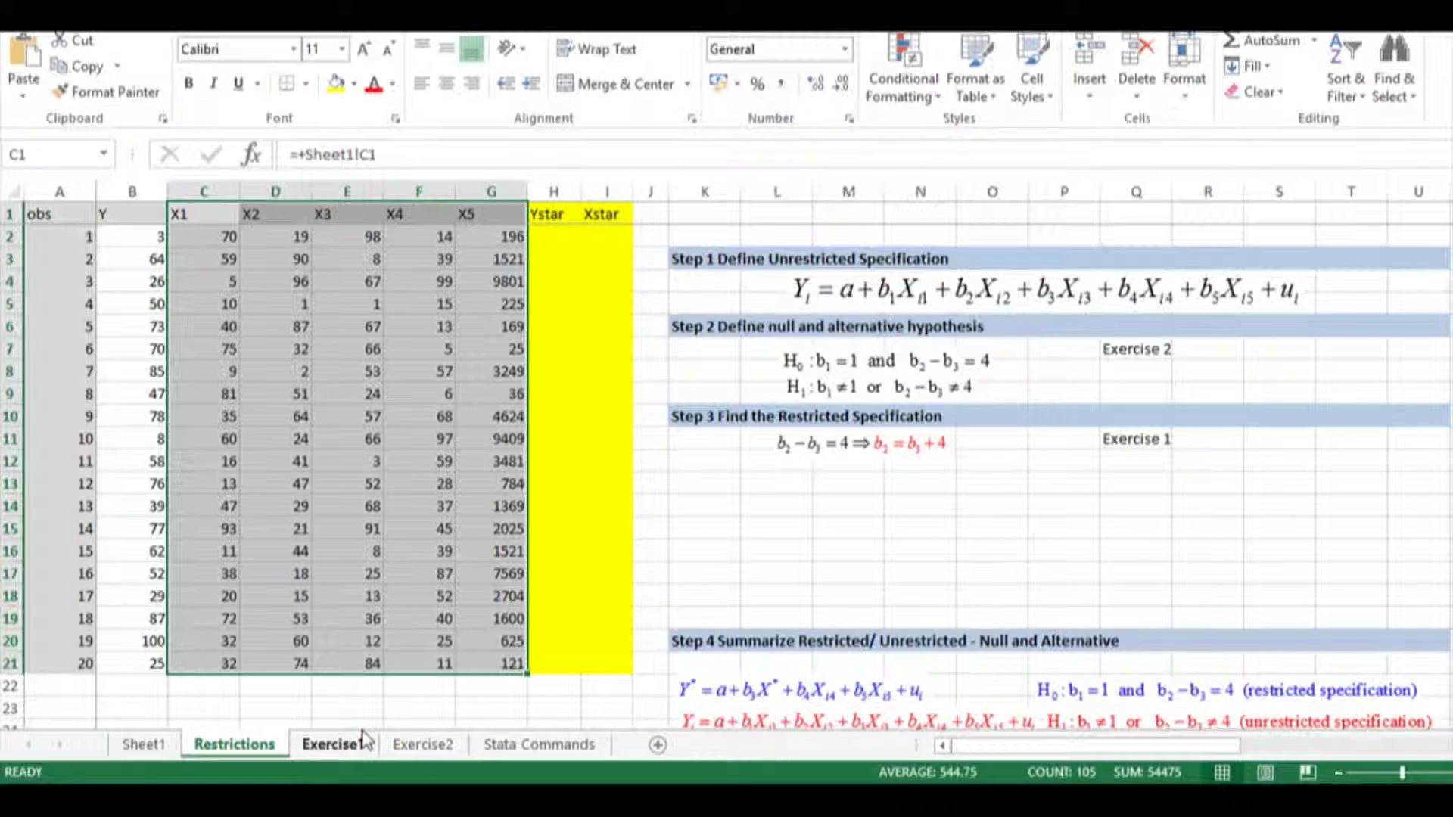
# Insert the Step 3 derivation equations in order below b2 = b3 + 4, ending with Y* = a + b3X* + b4Xi4 + b5Xi5 + ui
pyautogui.click(573, 393)
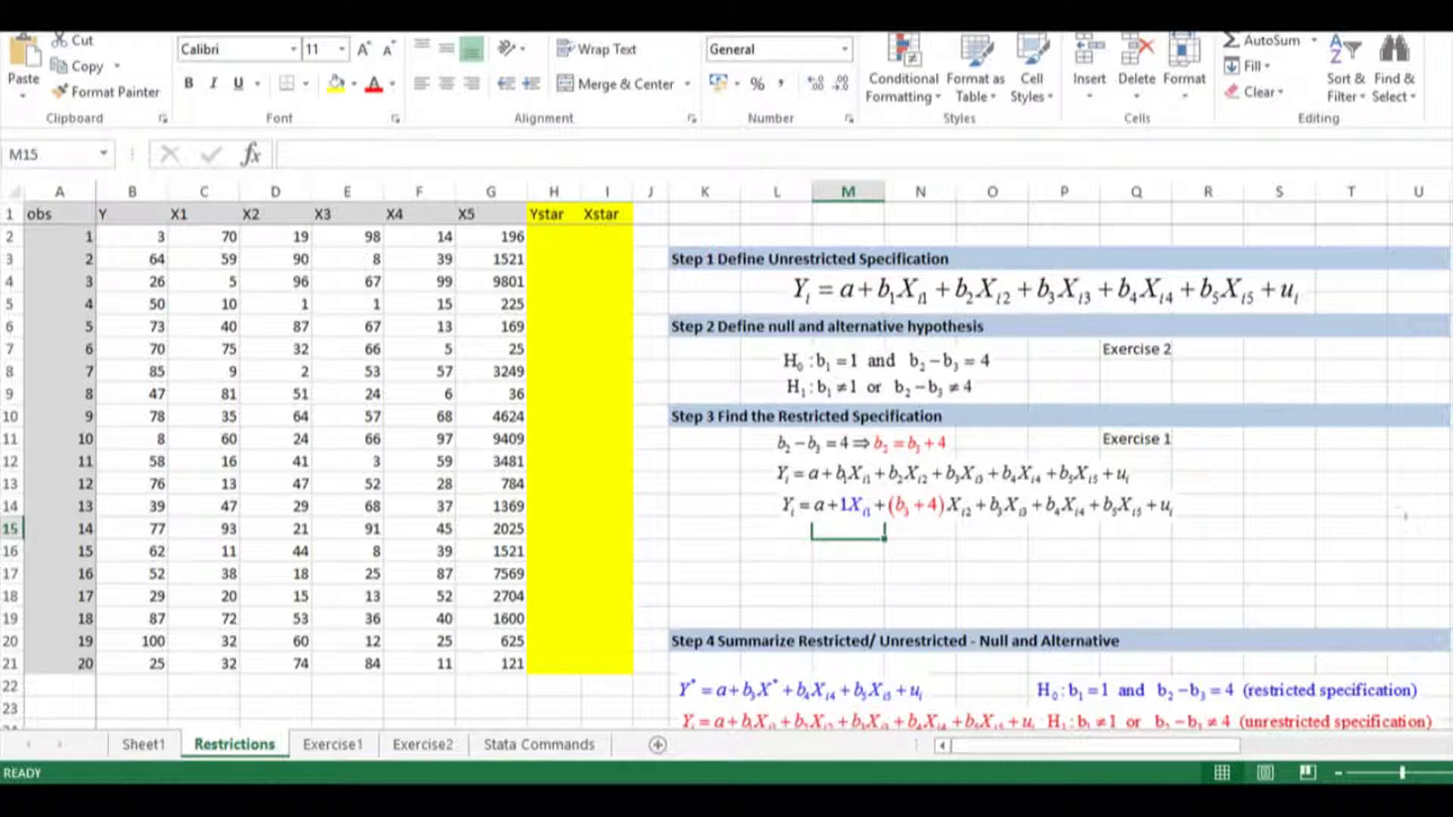
pyautogui.click(920, 573)
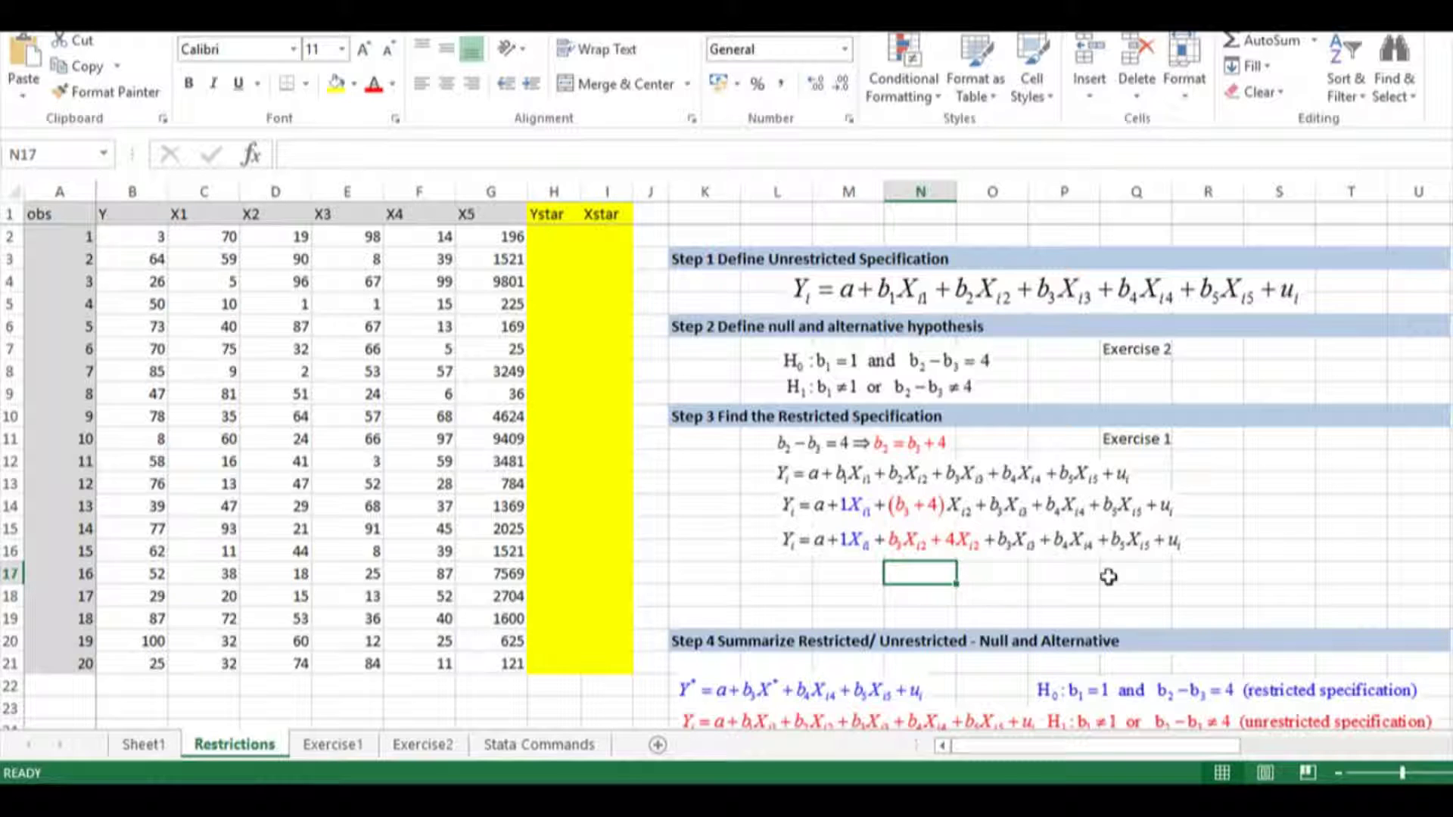
pyautogui.click(849, 596)
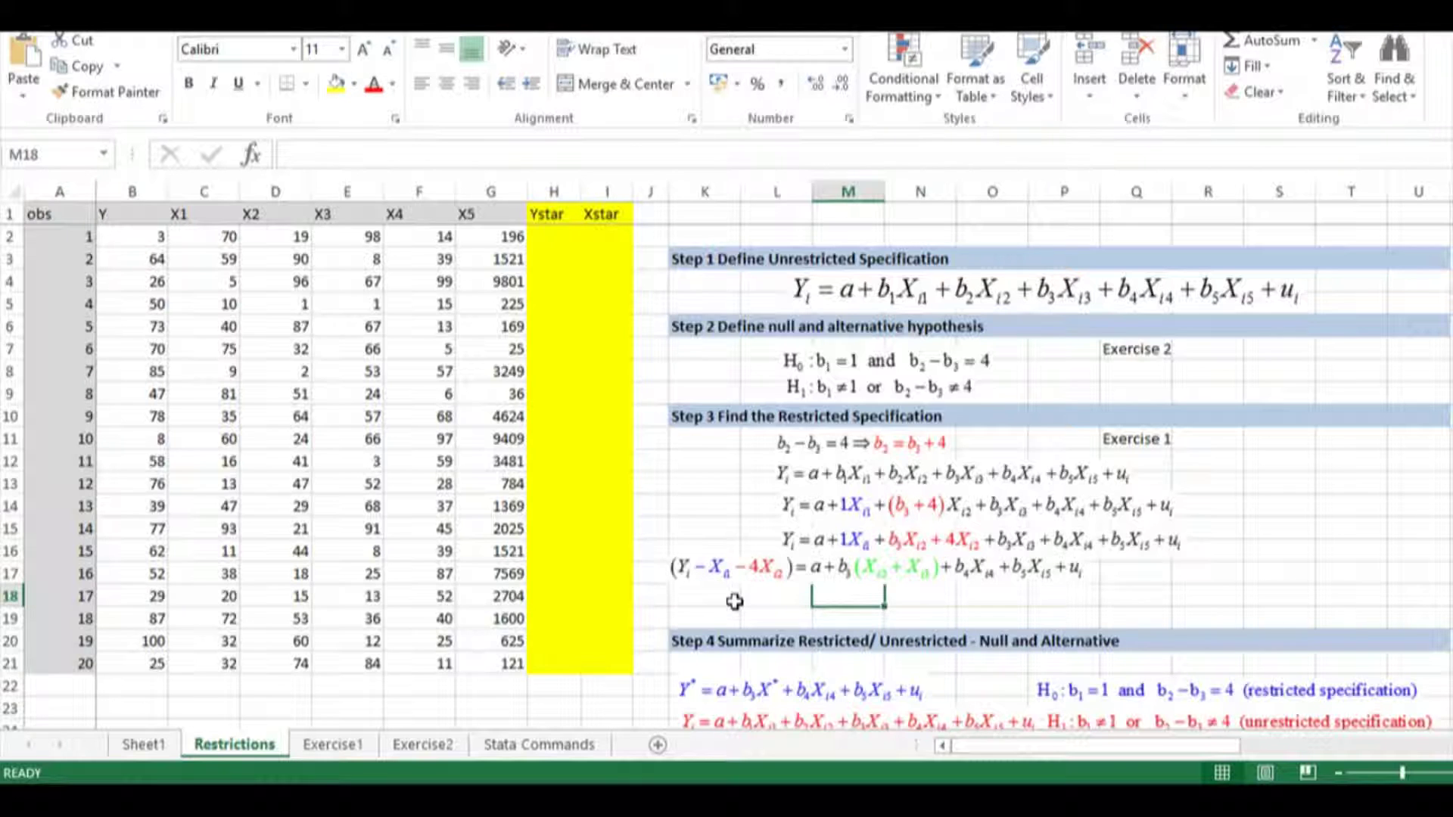
pyautogui.hotkey('ctrl', 'v')
pyautogui.click(702, 613)
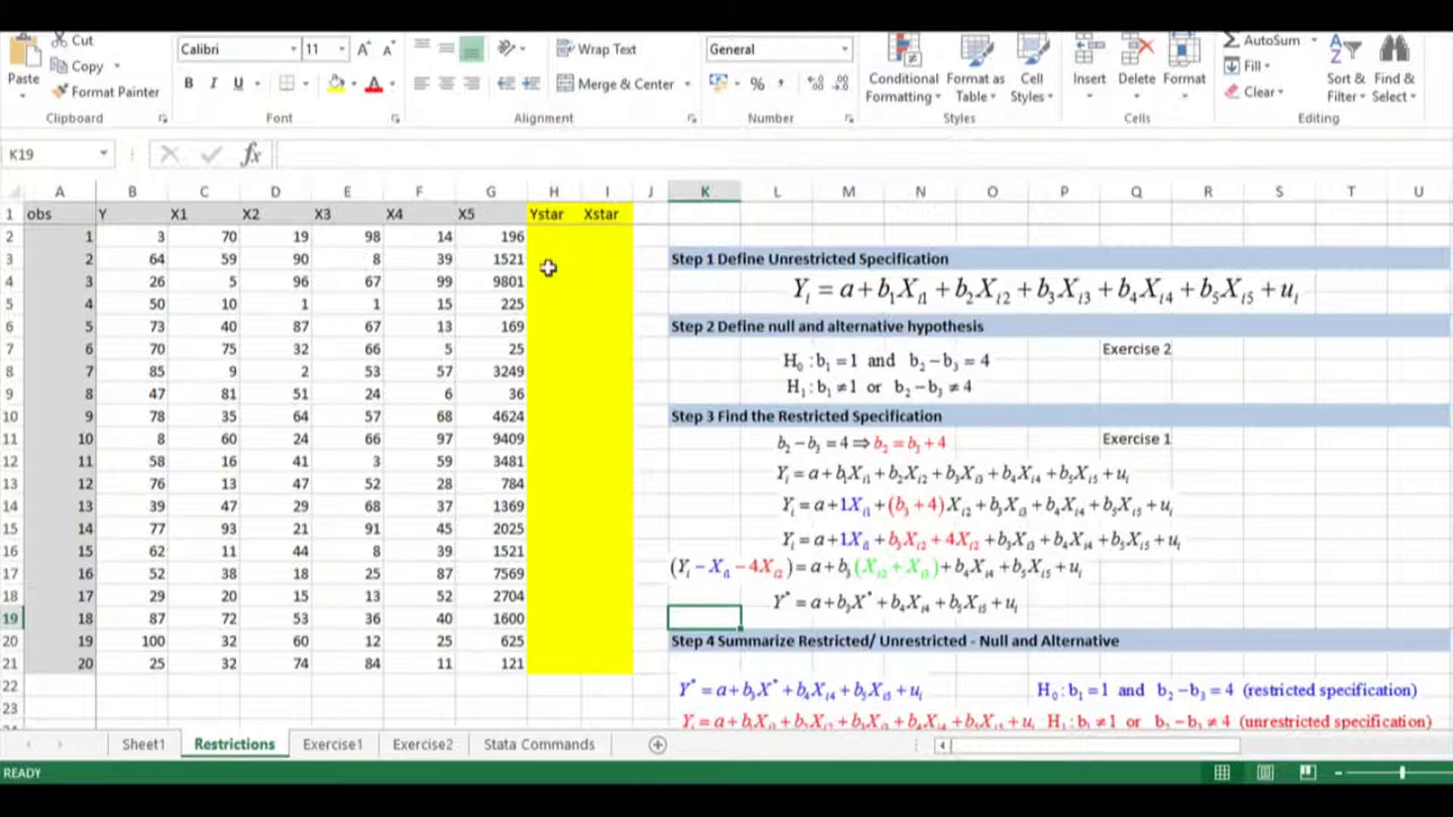
# Enter the formula =B2-C2-4*D2 in the first data cell of the Ystar column
pyautogui.click(545, 238)
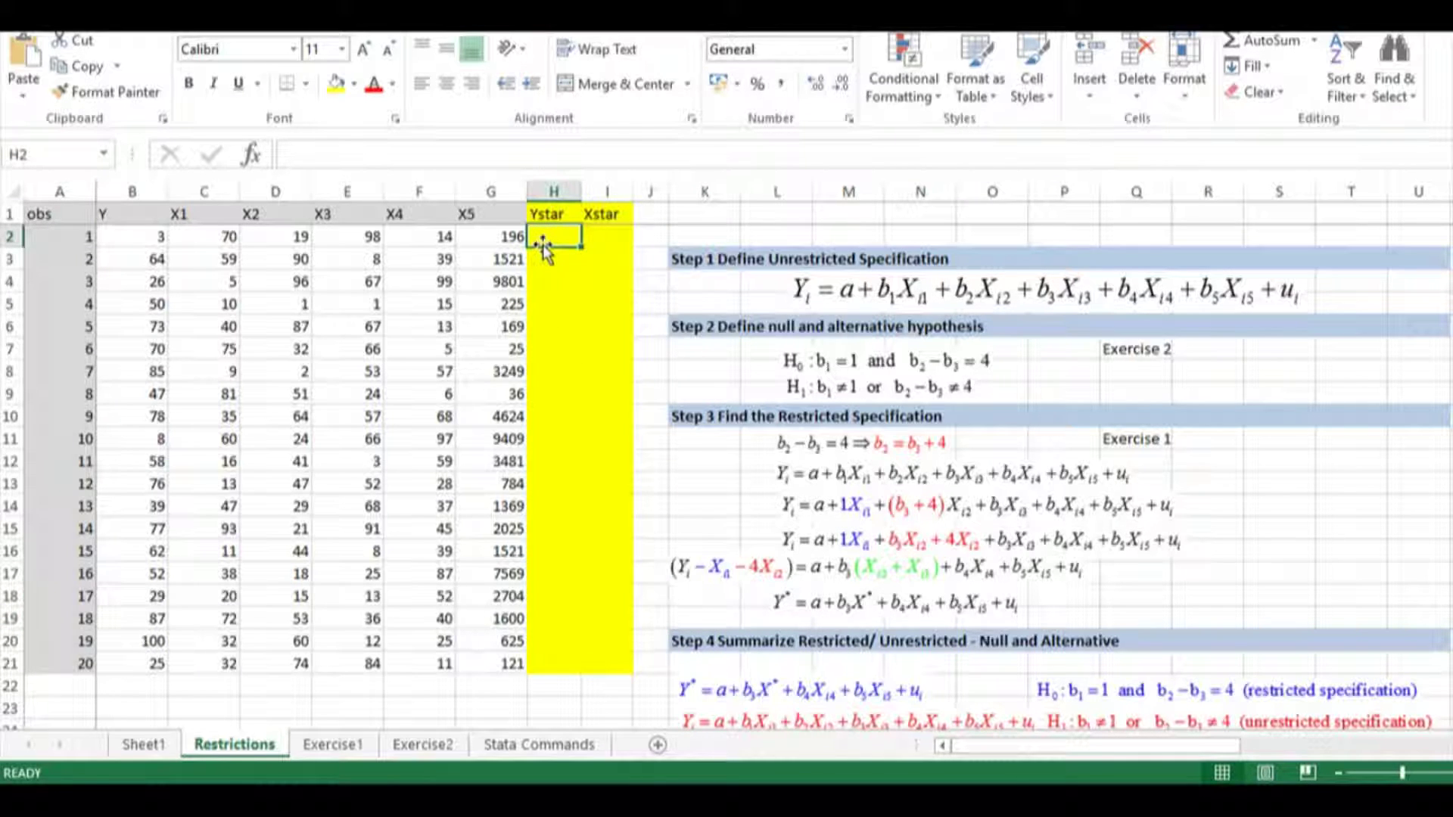
pyautogui.write('=')
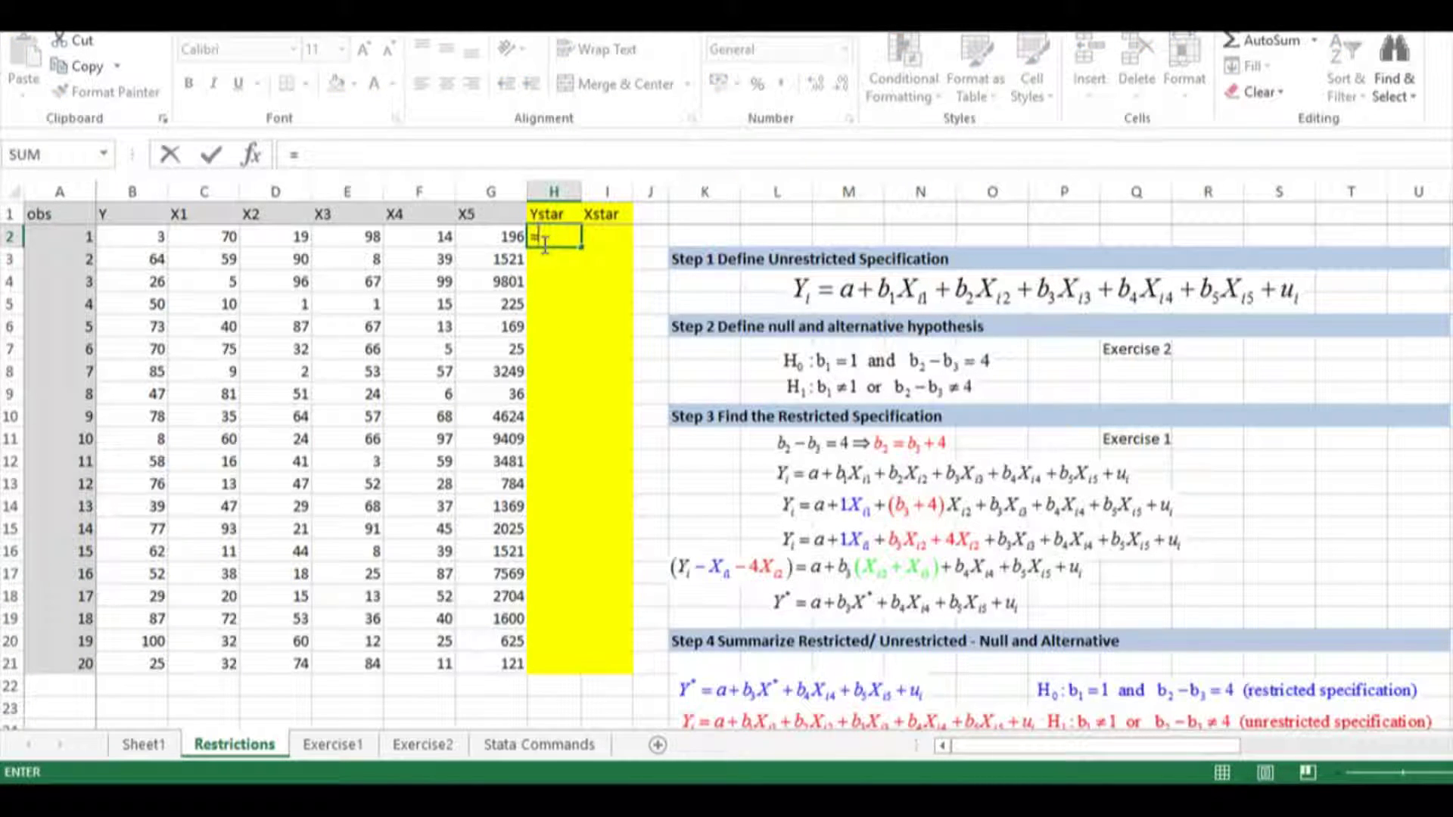
pyautogui.press('Left')
pyautogui.press('Left')
pyautogui.press('Left')
pyautogui.press('Left')
pyautogui.press('Left')
pyautogui.press('Left')
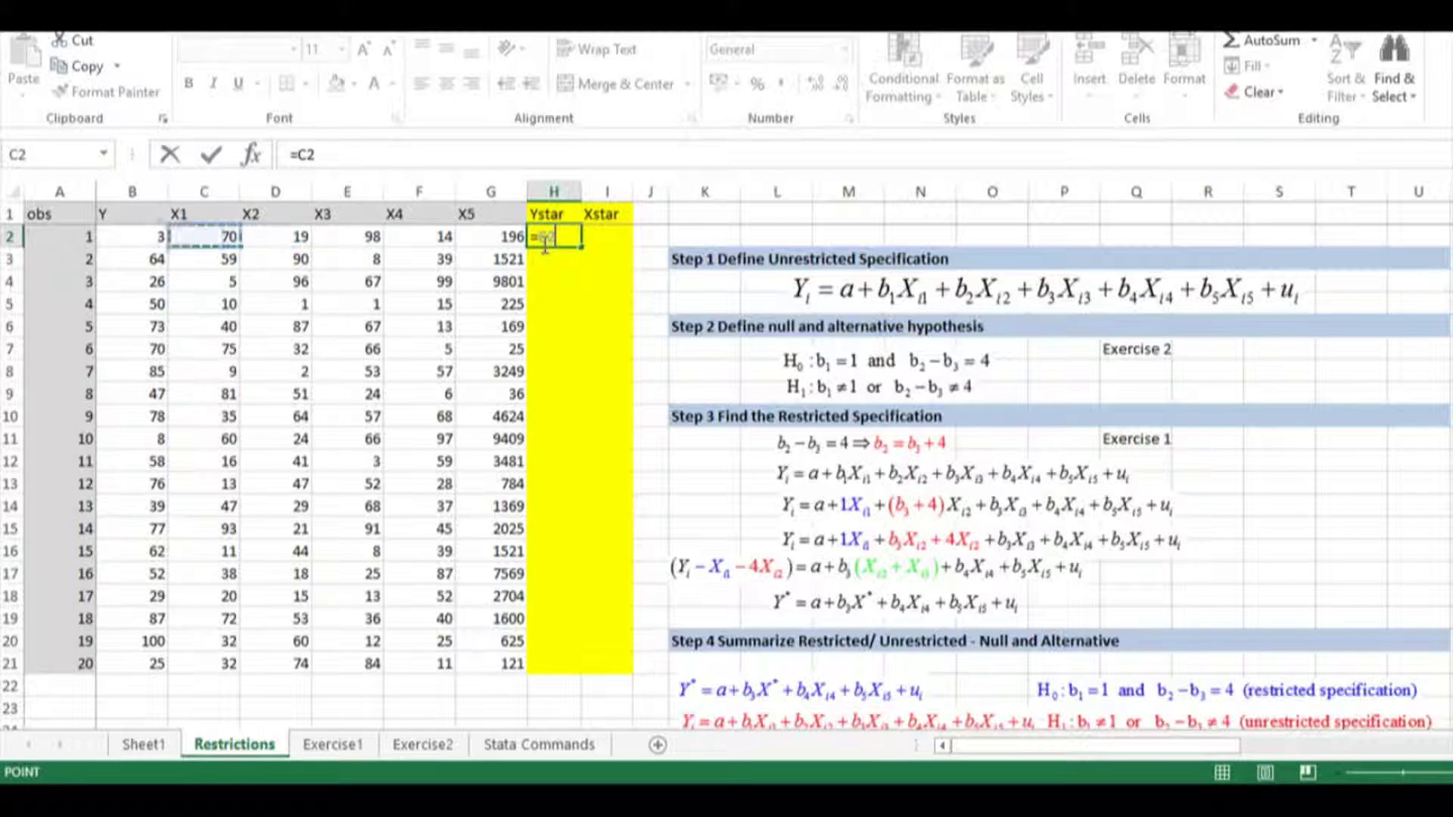
pyautogui.write('-')
pyautogui.press('Left')
pyautogui.press('Left')
pyautogui.press('Left')
pyautogui.press('Left')
pyautogui.press('Left')
pyautogui.write('-4*')
pyautogui.press('Left')
pyautogui.press('Left')
pyautogui.press('Left')
pyautogui.press('Left')
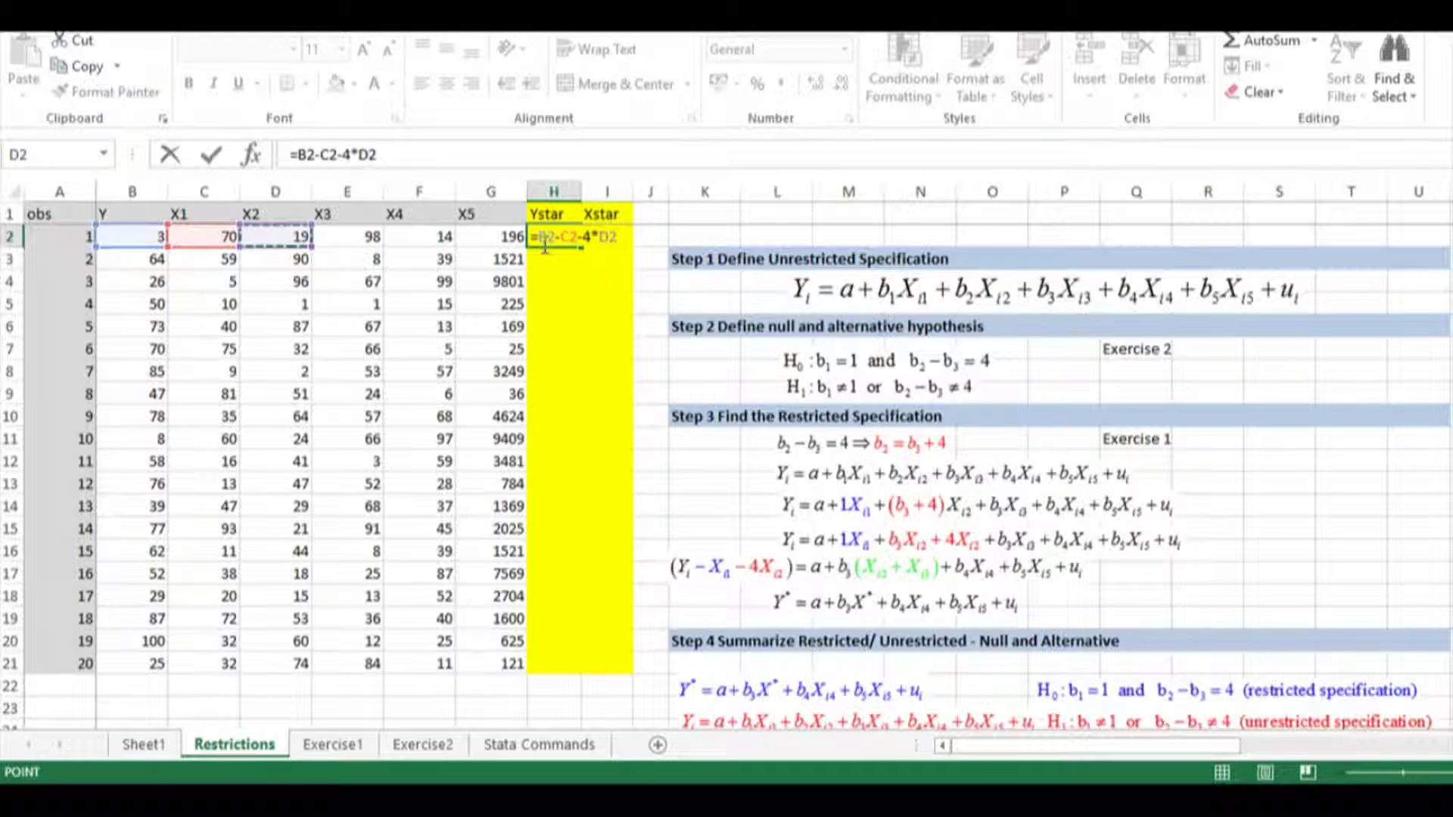
pyautogui.press('Return')
# Enter the formula =D2+E2 in the first data cell of the Xstar column
pyautogui.press('Up')
pyautogui.press('Right')
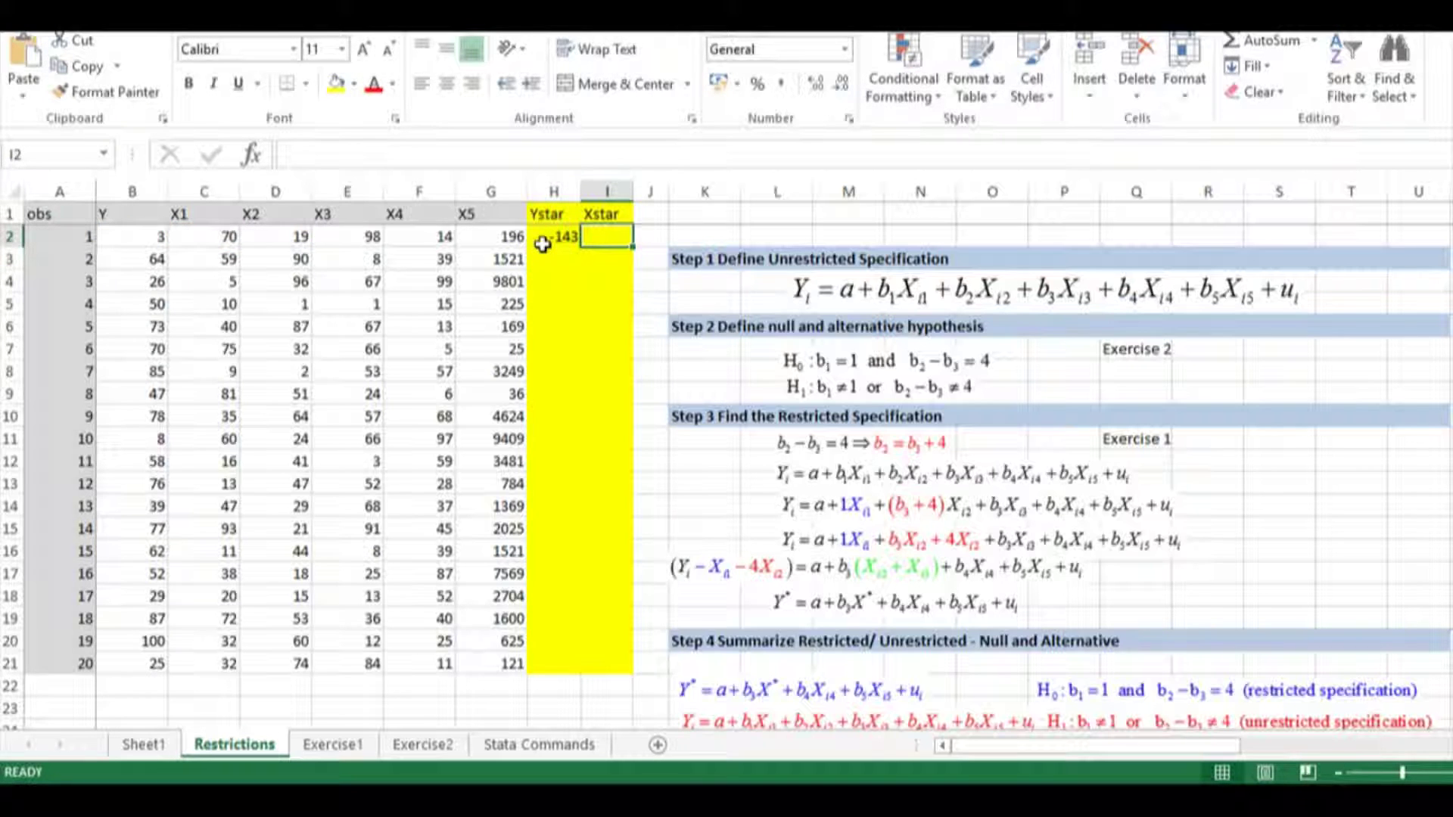
pyautogui.write('=')
pyautogui.press('Left')
pyautogui.press('Left')
pyautogui.press('Left')
pyautogui.press('Left')
pyautogui.press('Left')
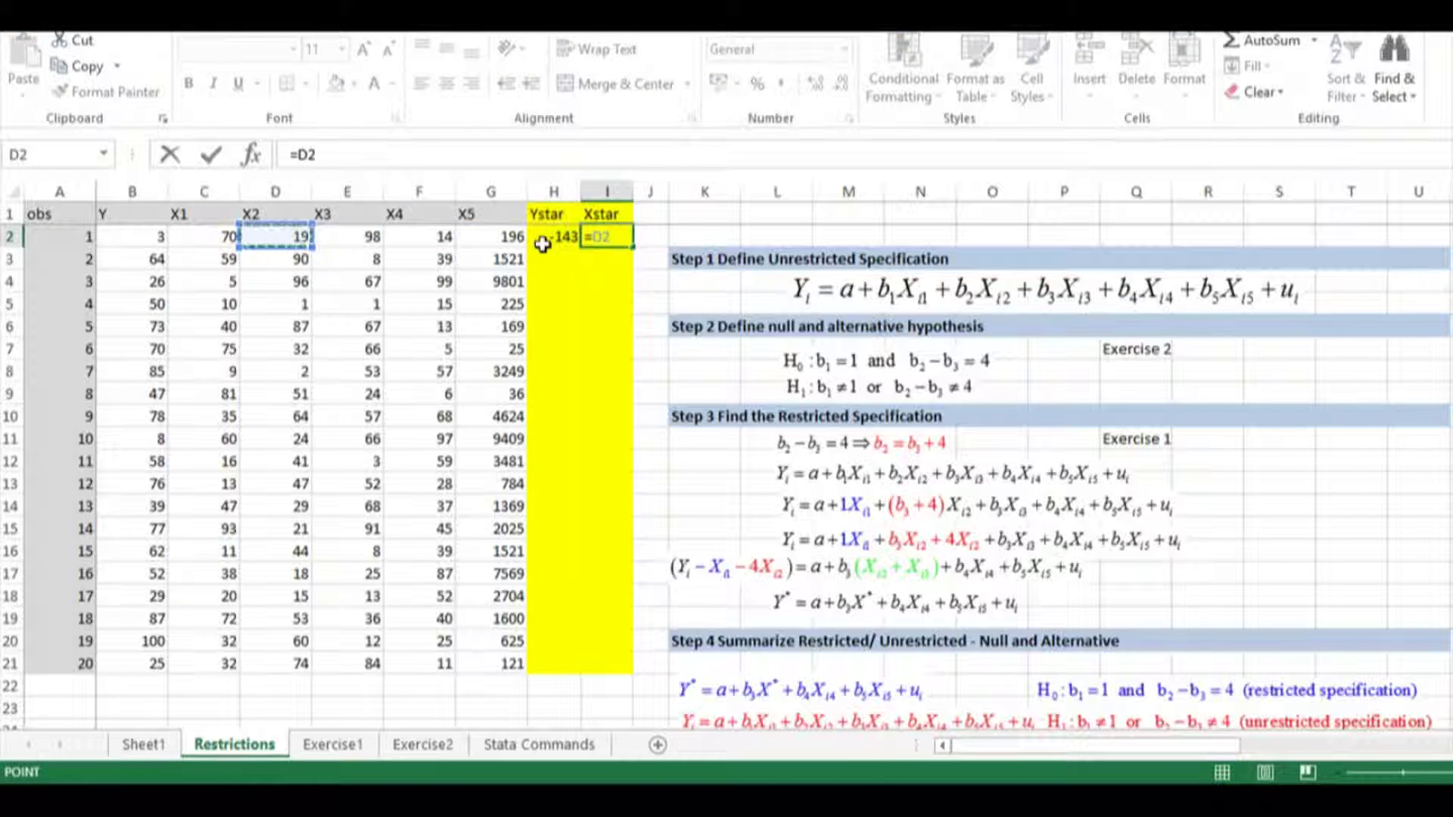
pyautogui.write('+')
pyautogui.press('Left')
pyautogui.press('Left')
pyautogui.press('Left')
pyautogui.press('Left')
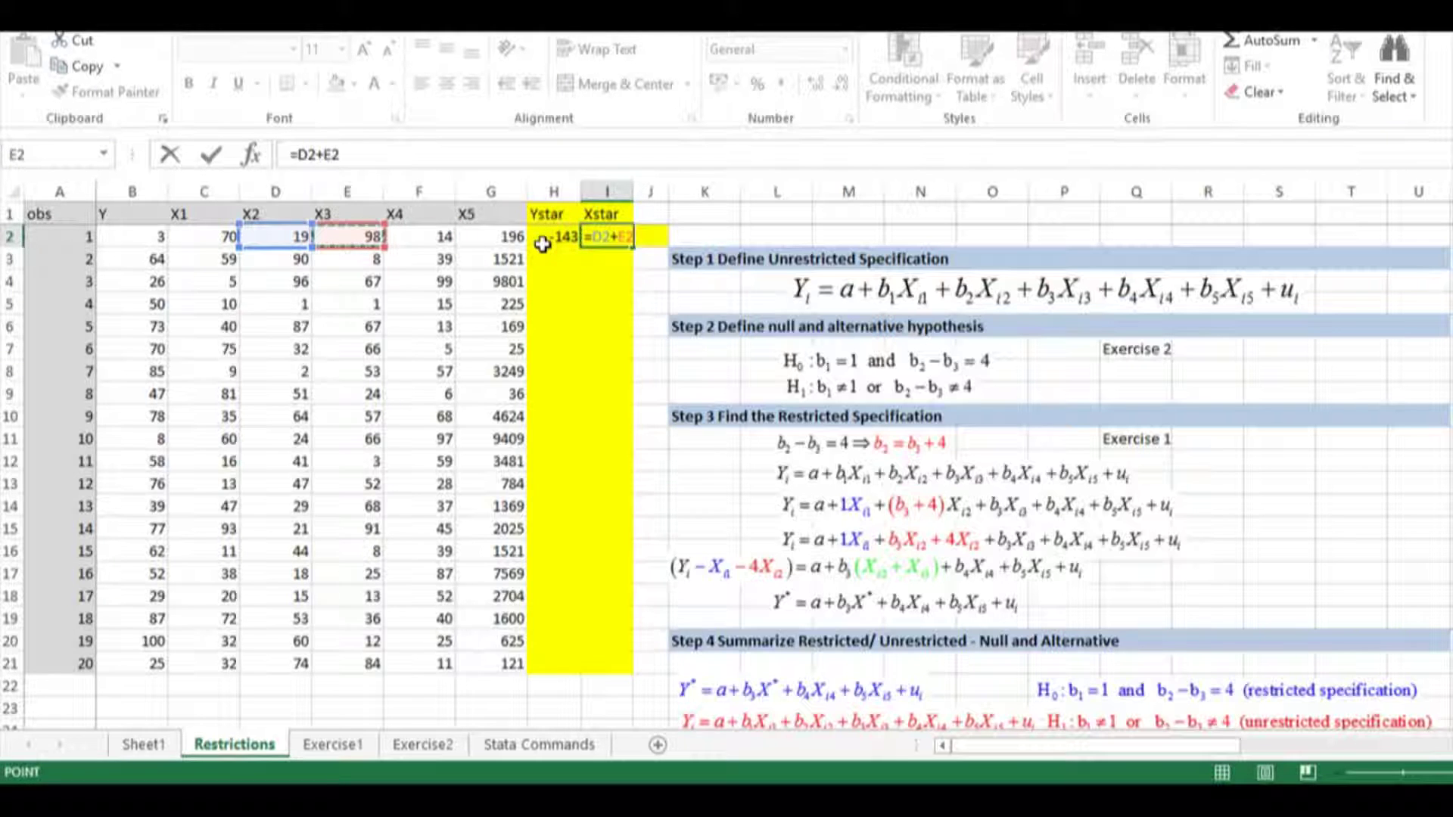
pyautogui.press('Return')
# Fill the Ystar and Xstar formulas from row 2 down through row 21
pyautogui.moveTo(544, 245); pyautogui.dragTo(614, 241)
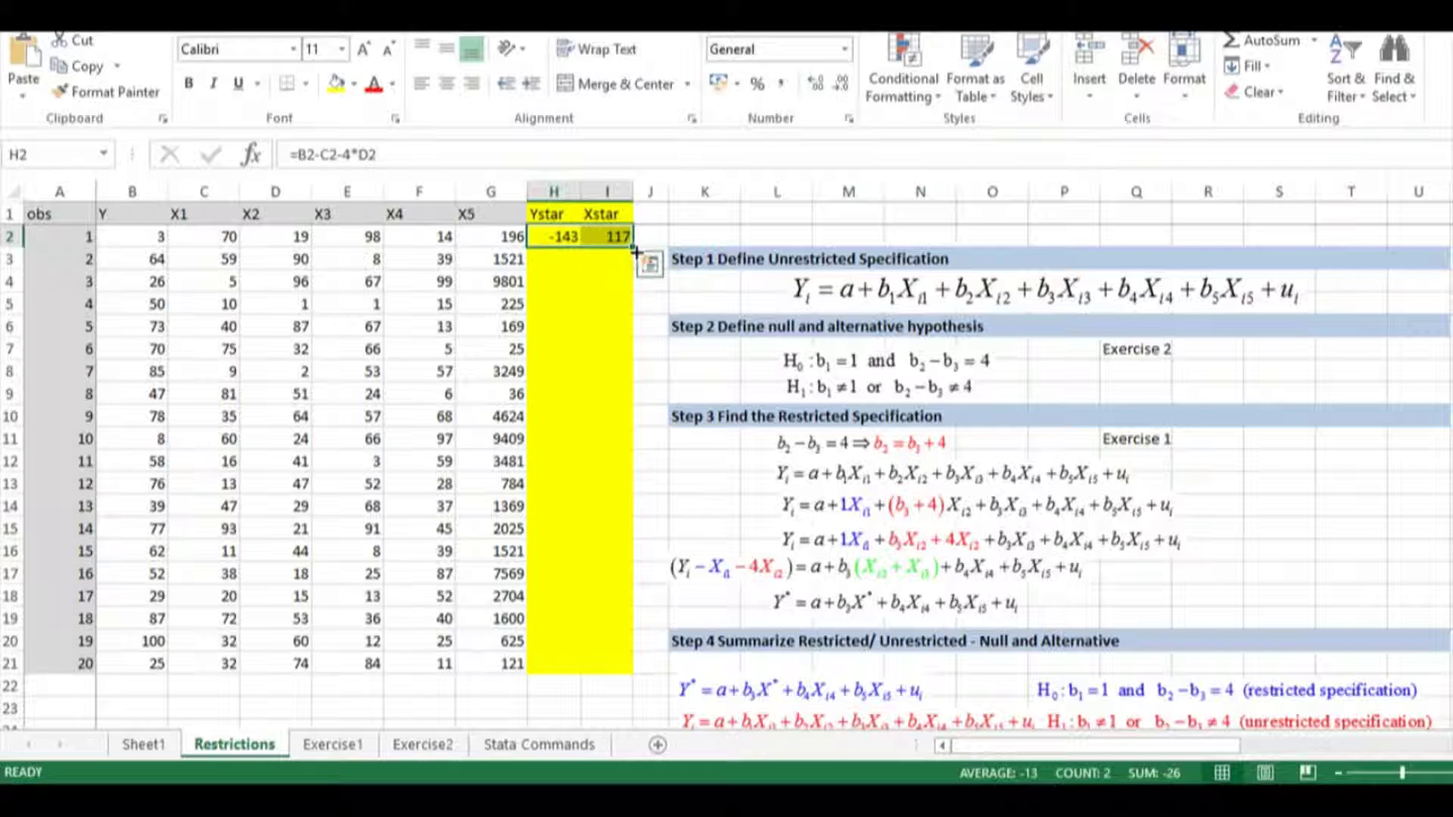
pyautogui.doubleClick(635, 251)
pyautogui.click(573, 373)
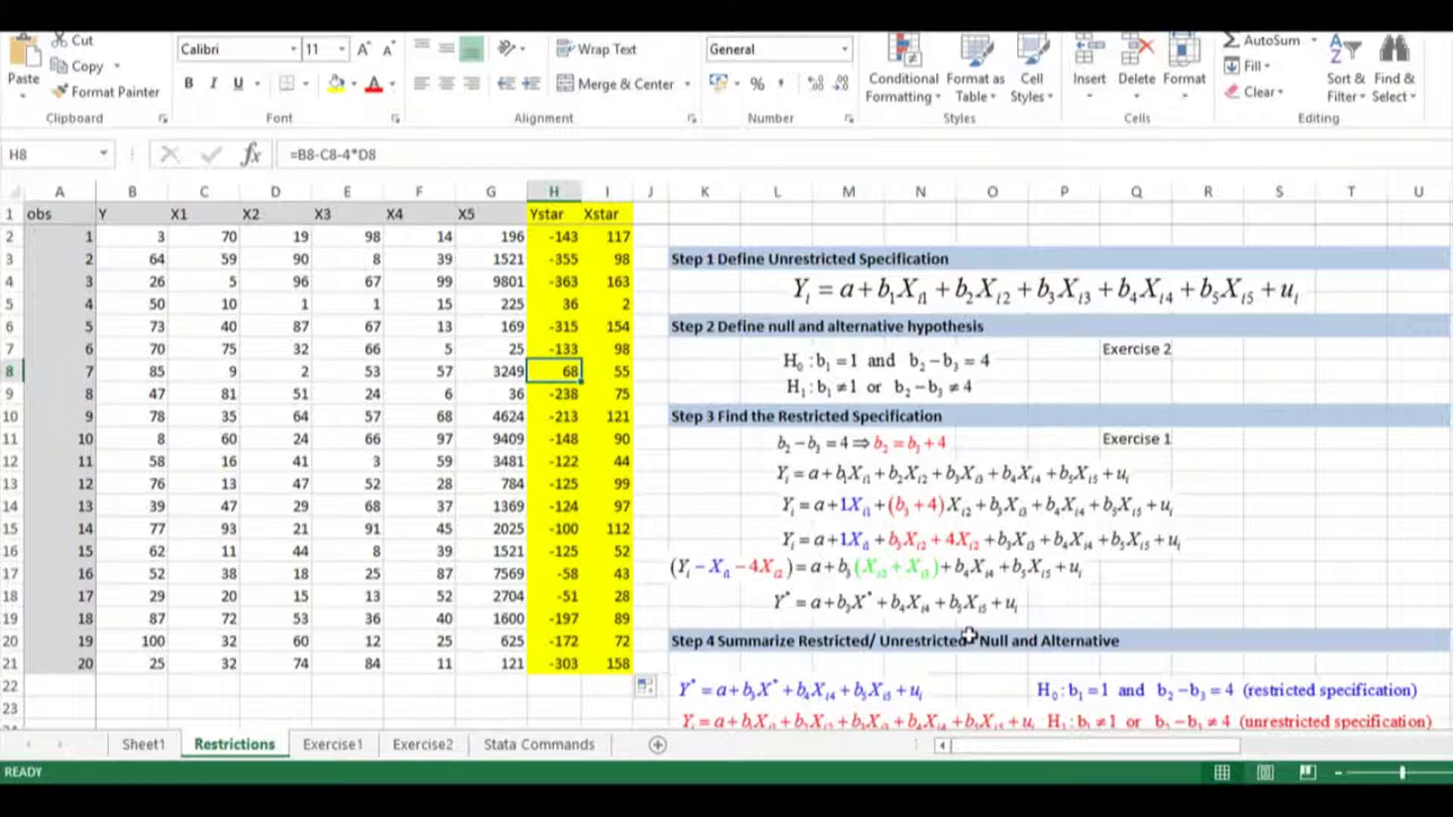
# Review the Step 4 restricted and unrestricted specifications with their hypotheses, and go to the Step 5 heading
pyautogui.scroll(-2, 969, 577)
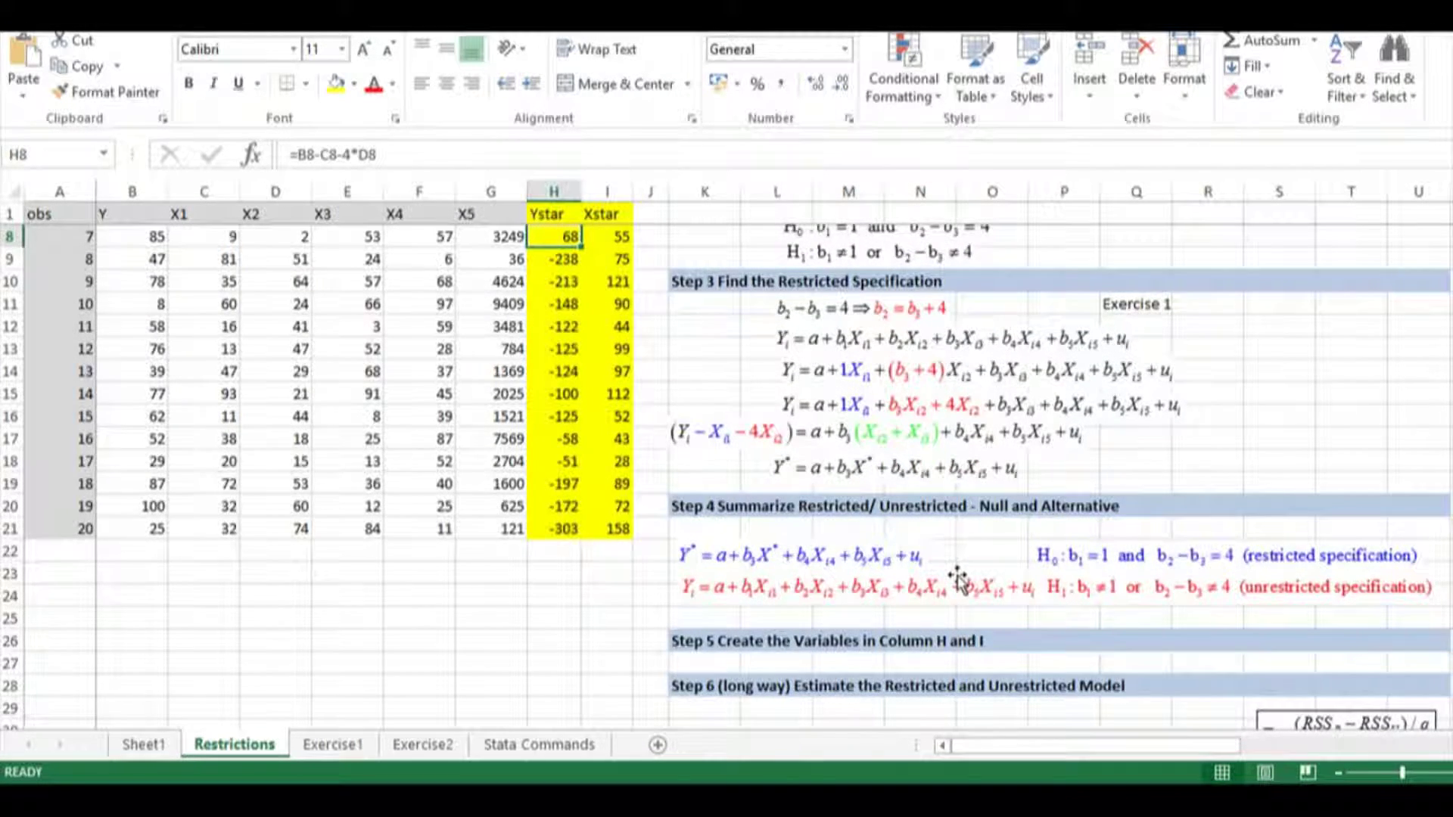
pyautogui.scroll(-1, 958, 579)
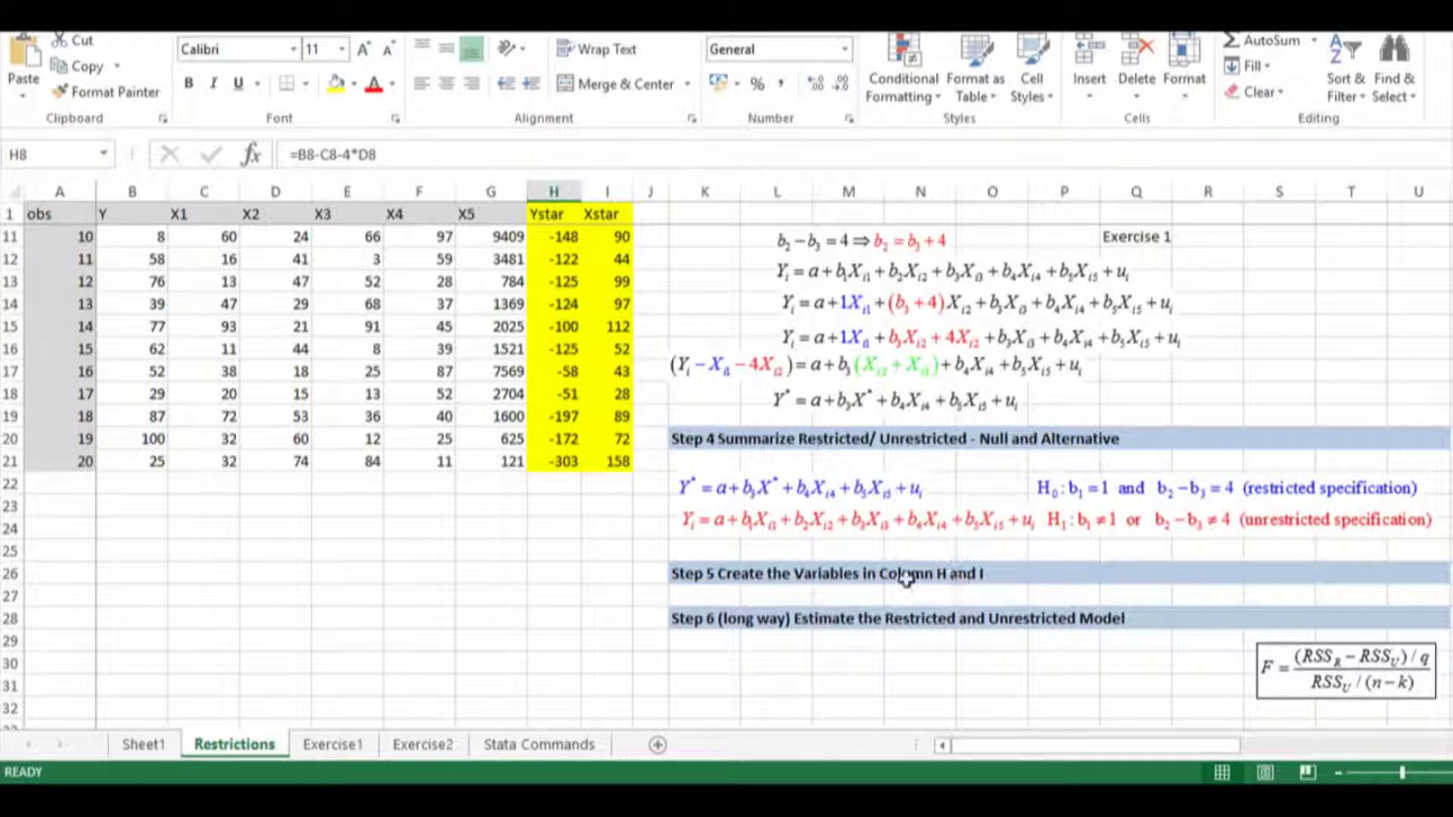
pyautogui.click(696, 584)
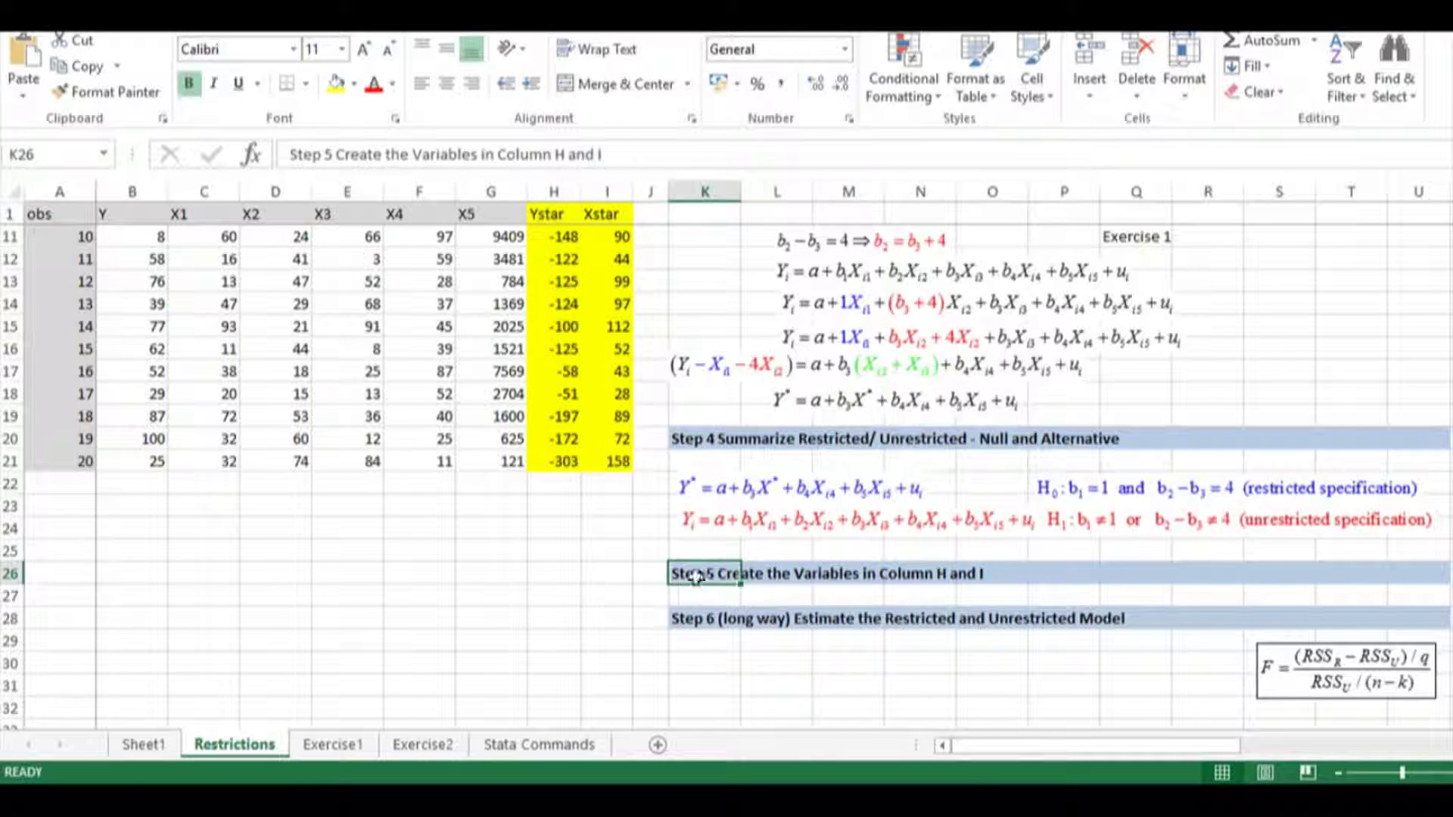
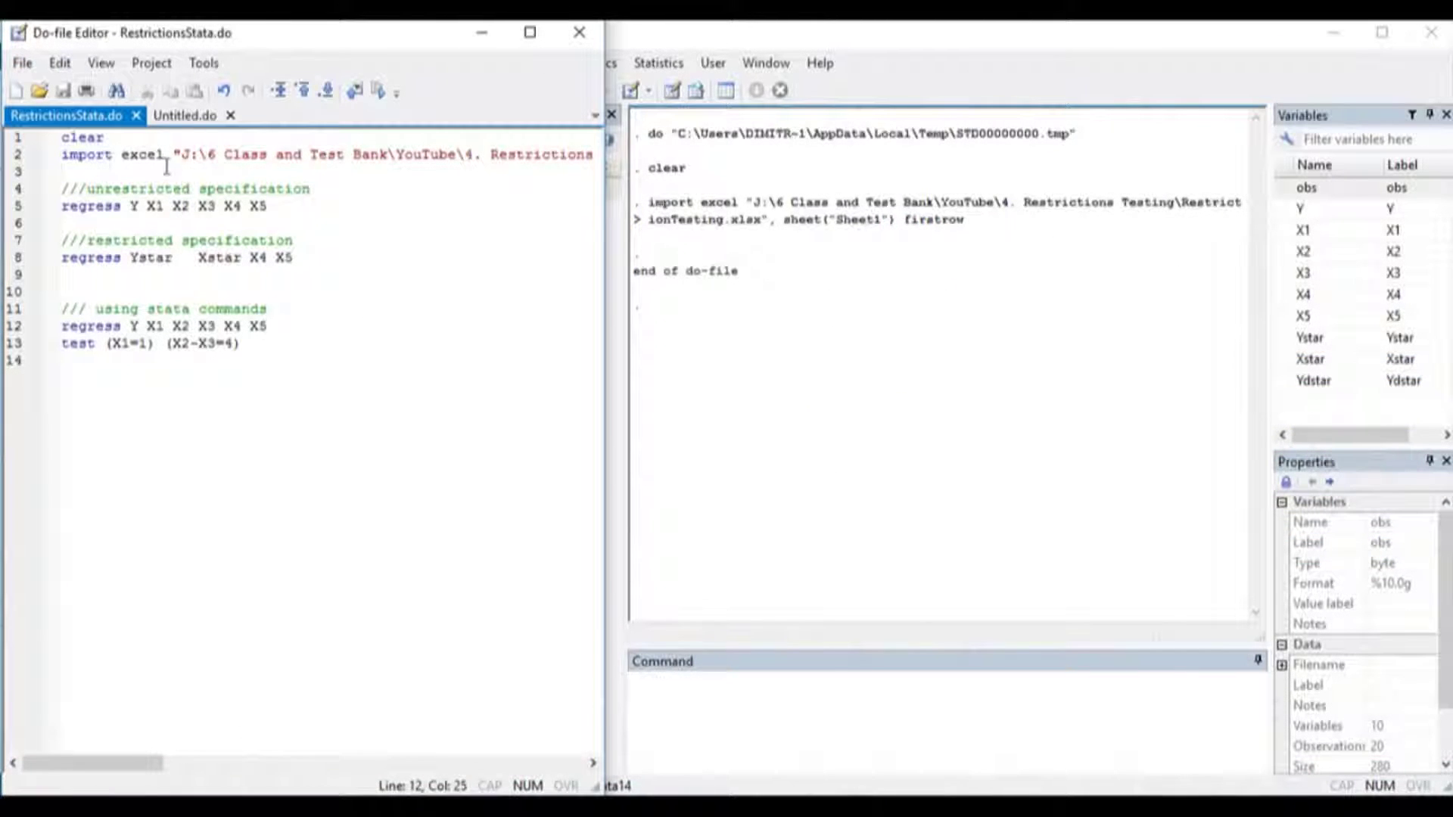
# Switch to Stata's do-file RestrictionsStata.do and examine the Excel import line and the restricted specification section
pyautogui.tripleClick(166, 154)
pyautogui.press('Right')
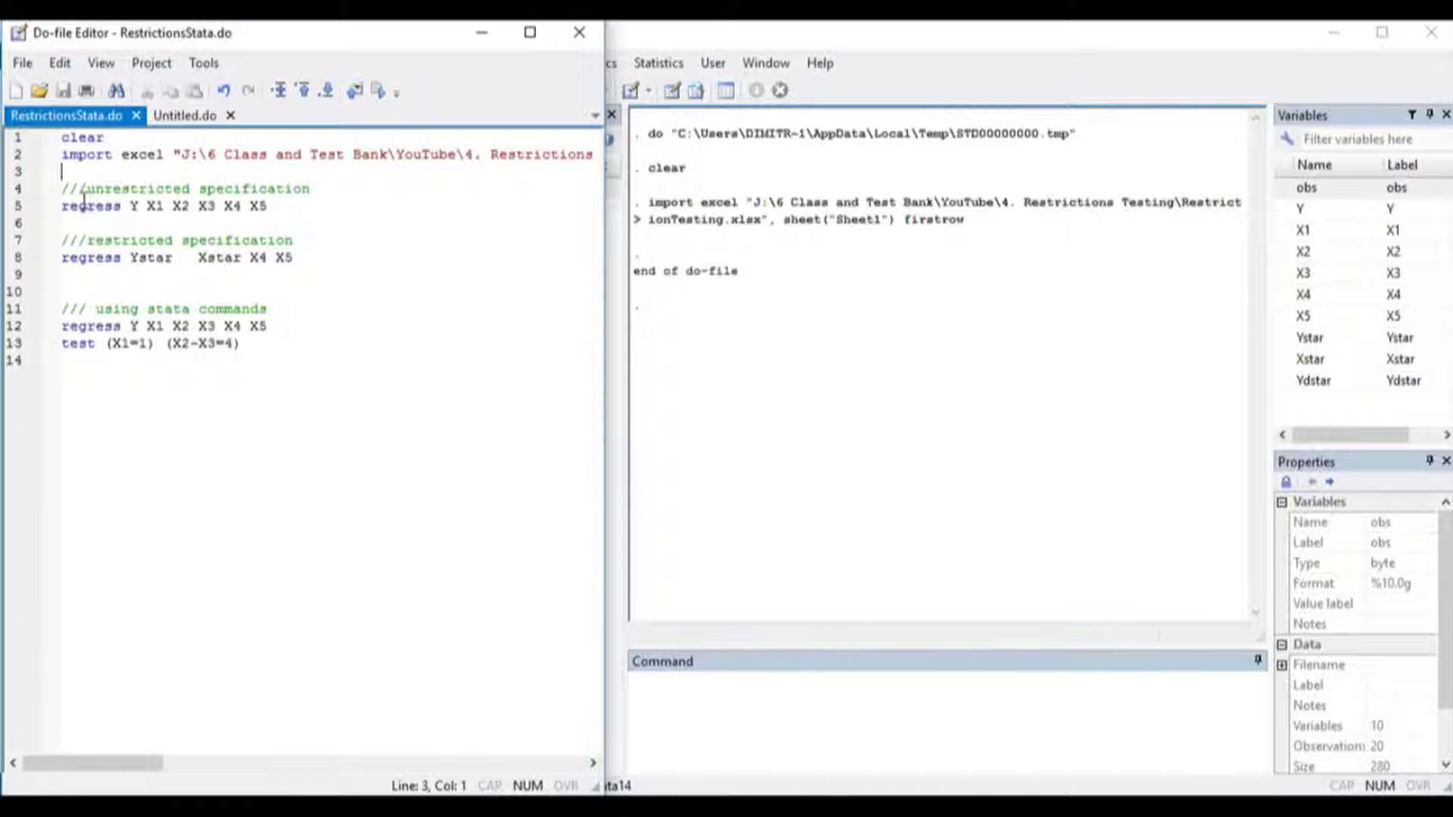
pyautogui.moveTo(312, 246); pyautogui.dragTo(72, 243)
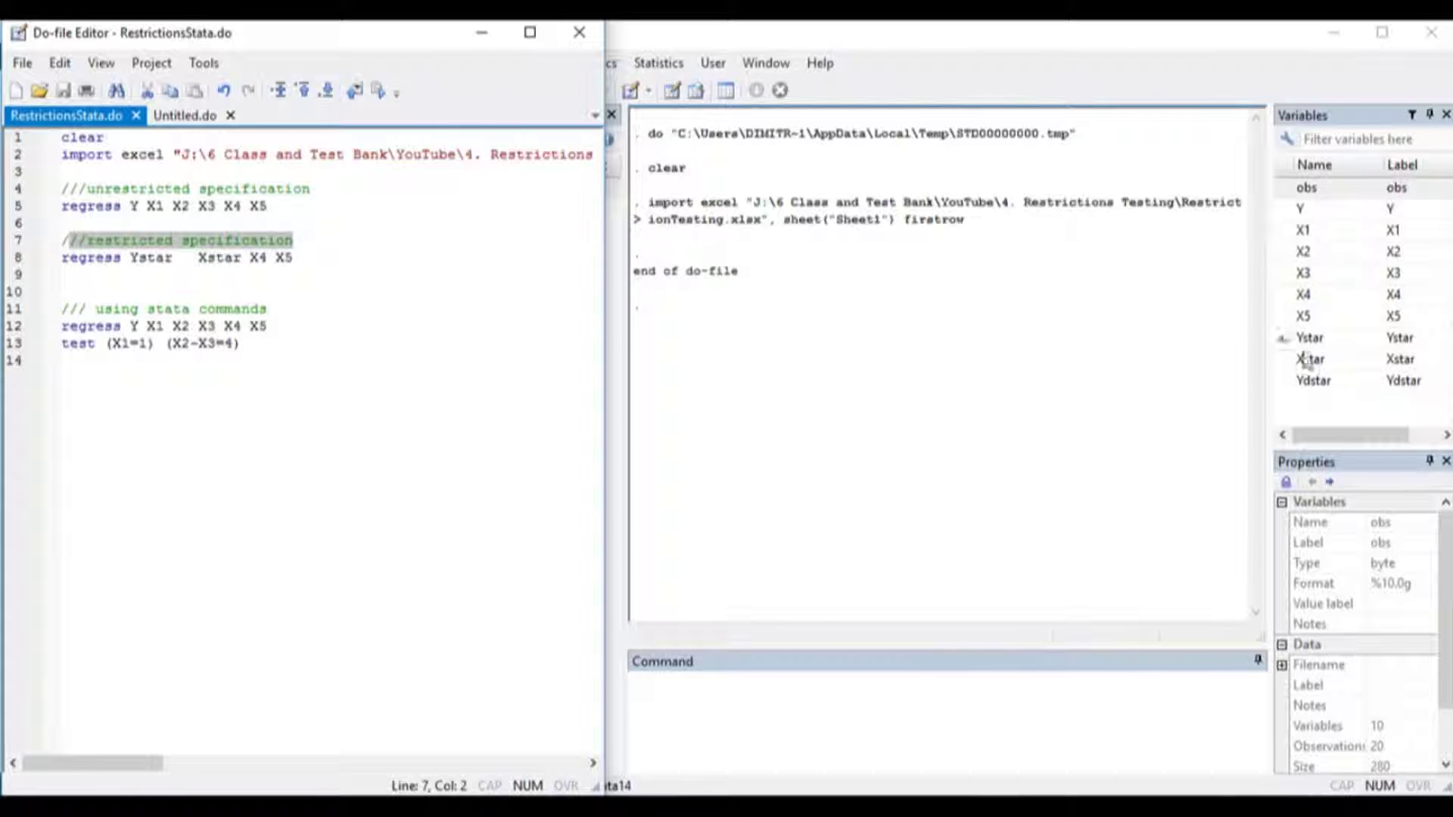
# Examine the imported dataset, including the Ystar and Xstar variables, in Stata's full-screen Data Editor and close it
pyautogui.click(893, 352)
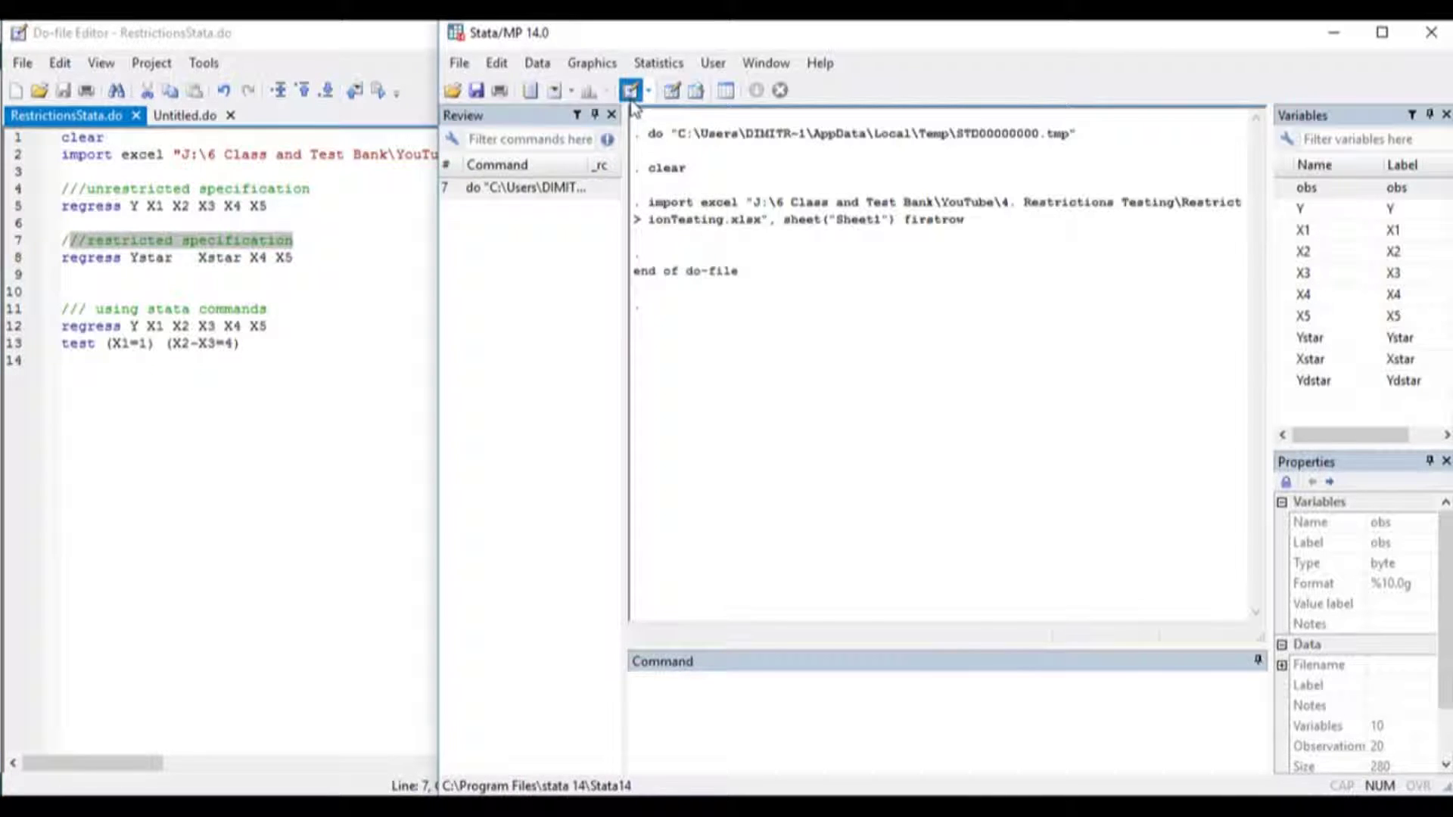
pyautogui.click(631, 91)
pyautogui.hotkey('ctrl', '8')
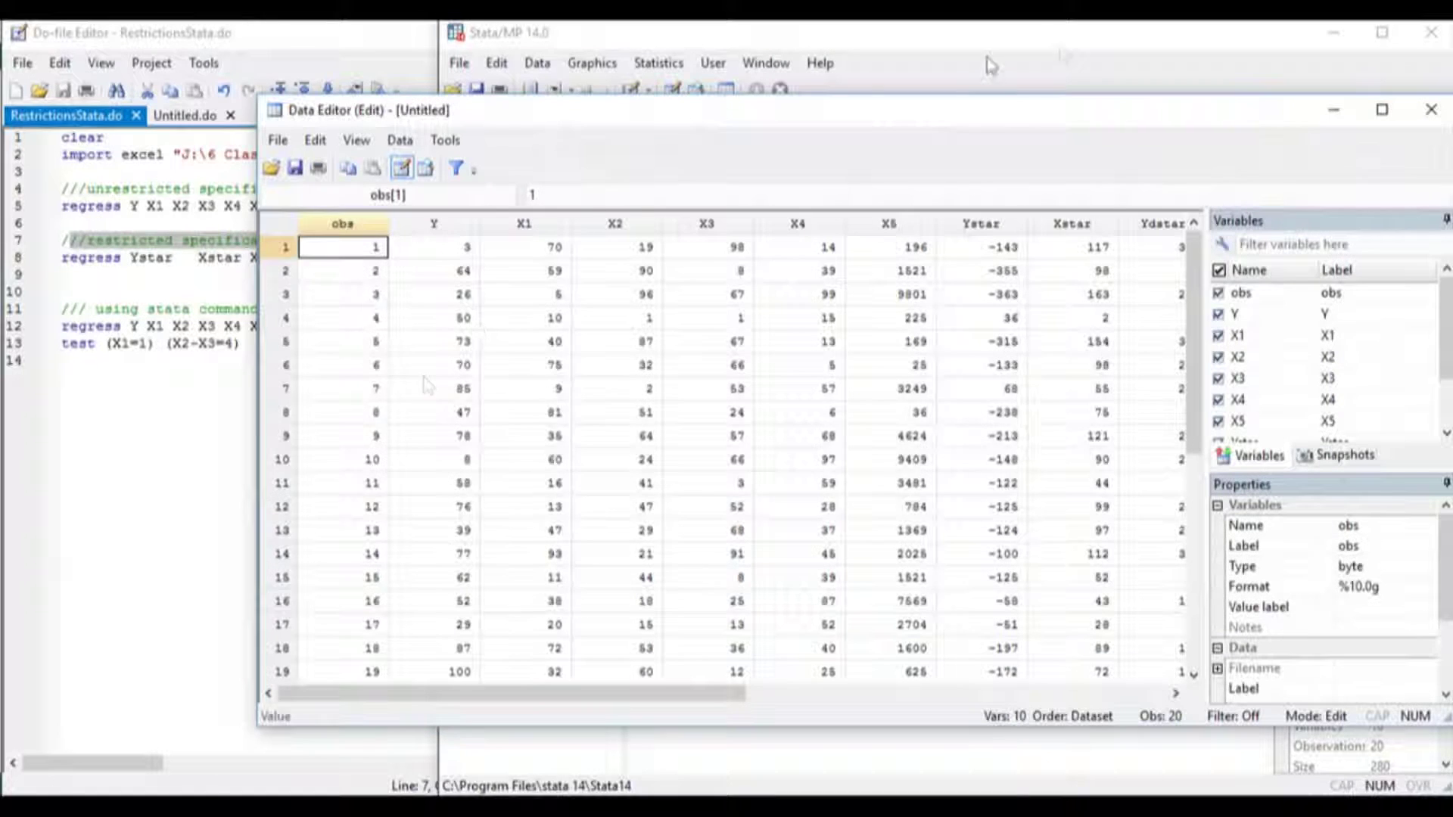
pyautogui.click(1382, 110)
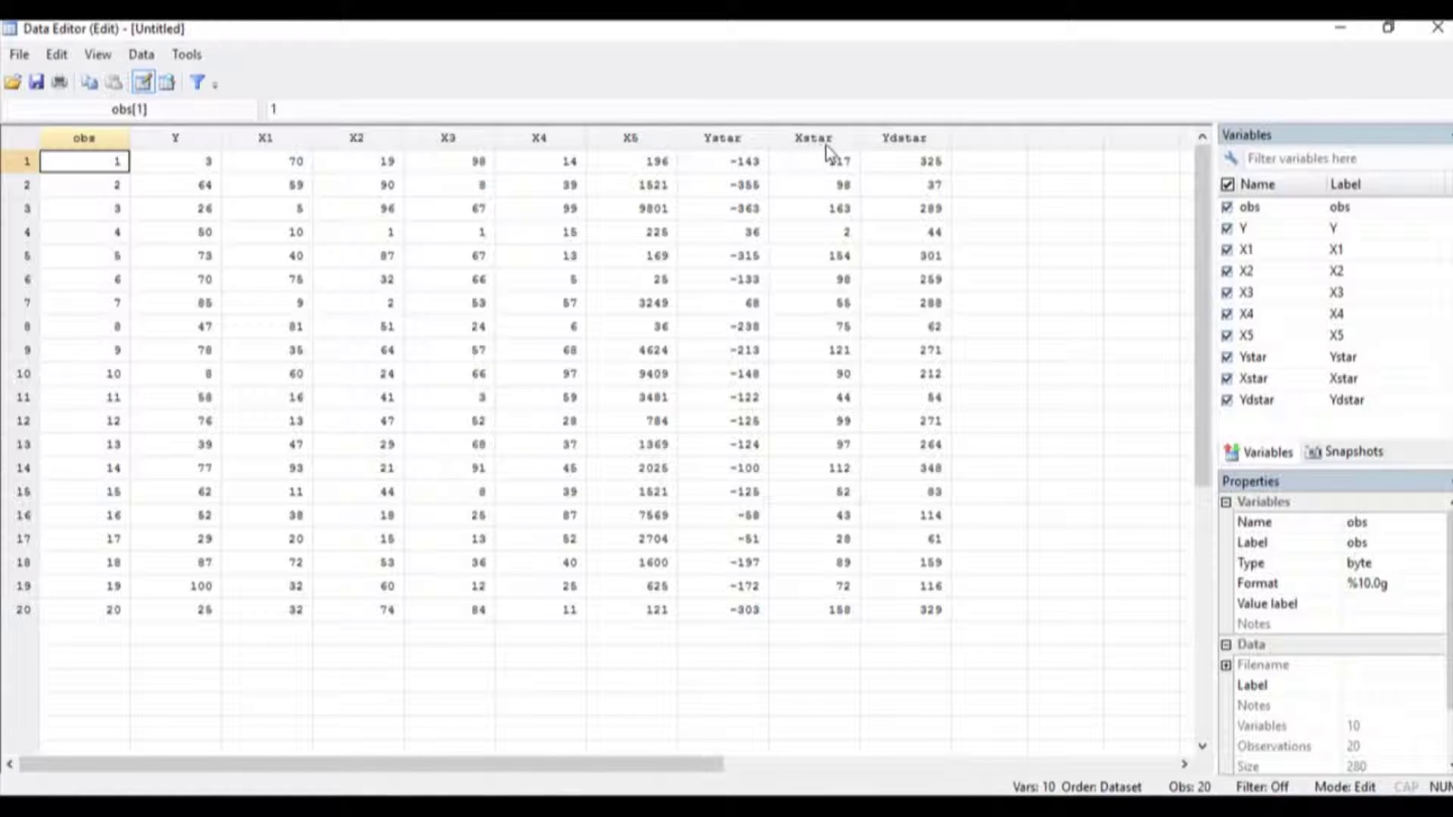
pyautogui.click(1438, 30)
# Run only the unrestricted specification line, regress Y X1 X2 X3 X4 X5, from the do-file
pyautogui.click(198, 258)
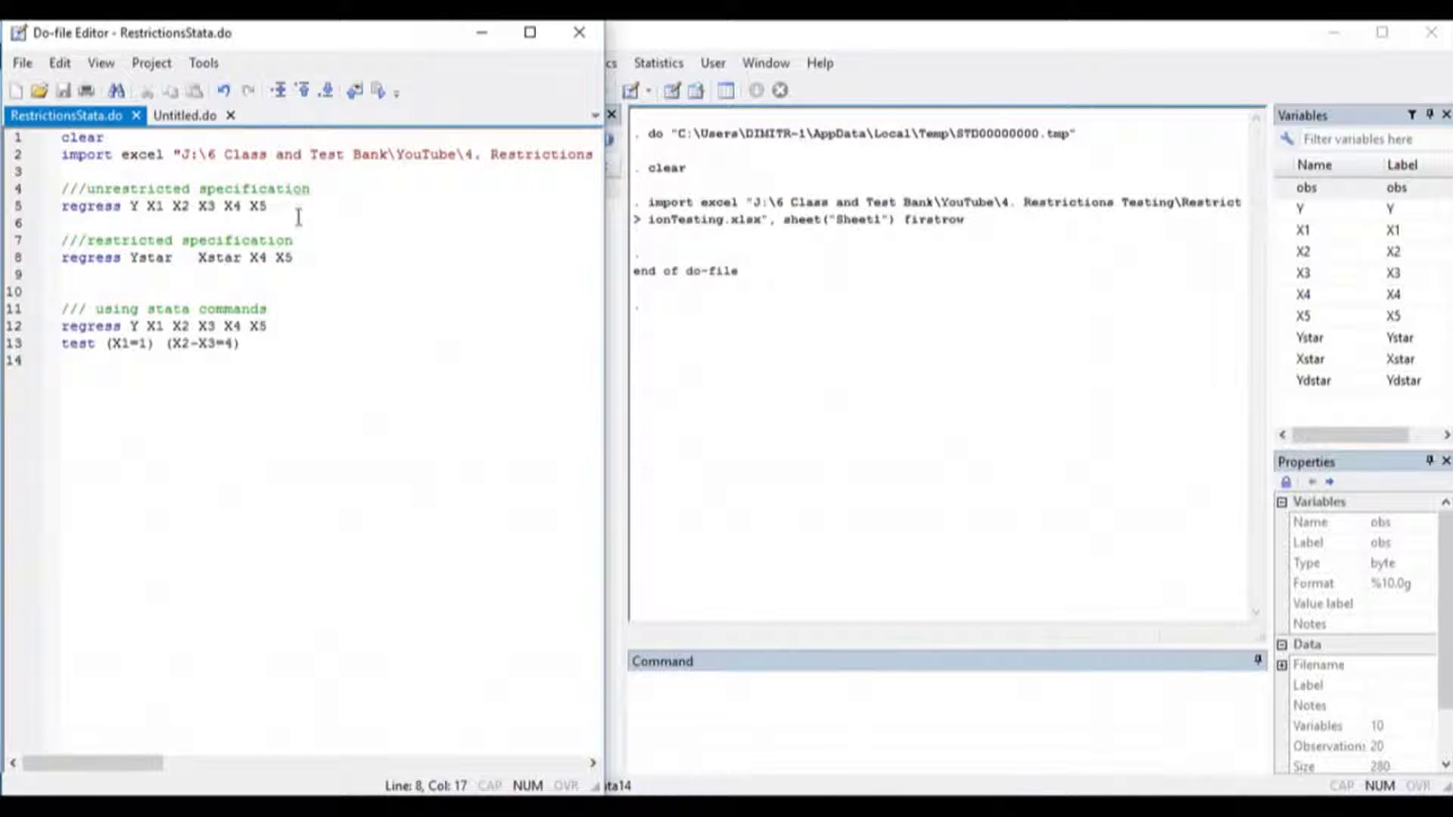
pyautogui.moveTo(297, 209); pyautogui.dragTo(76, 215)
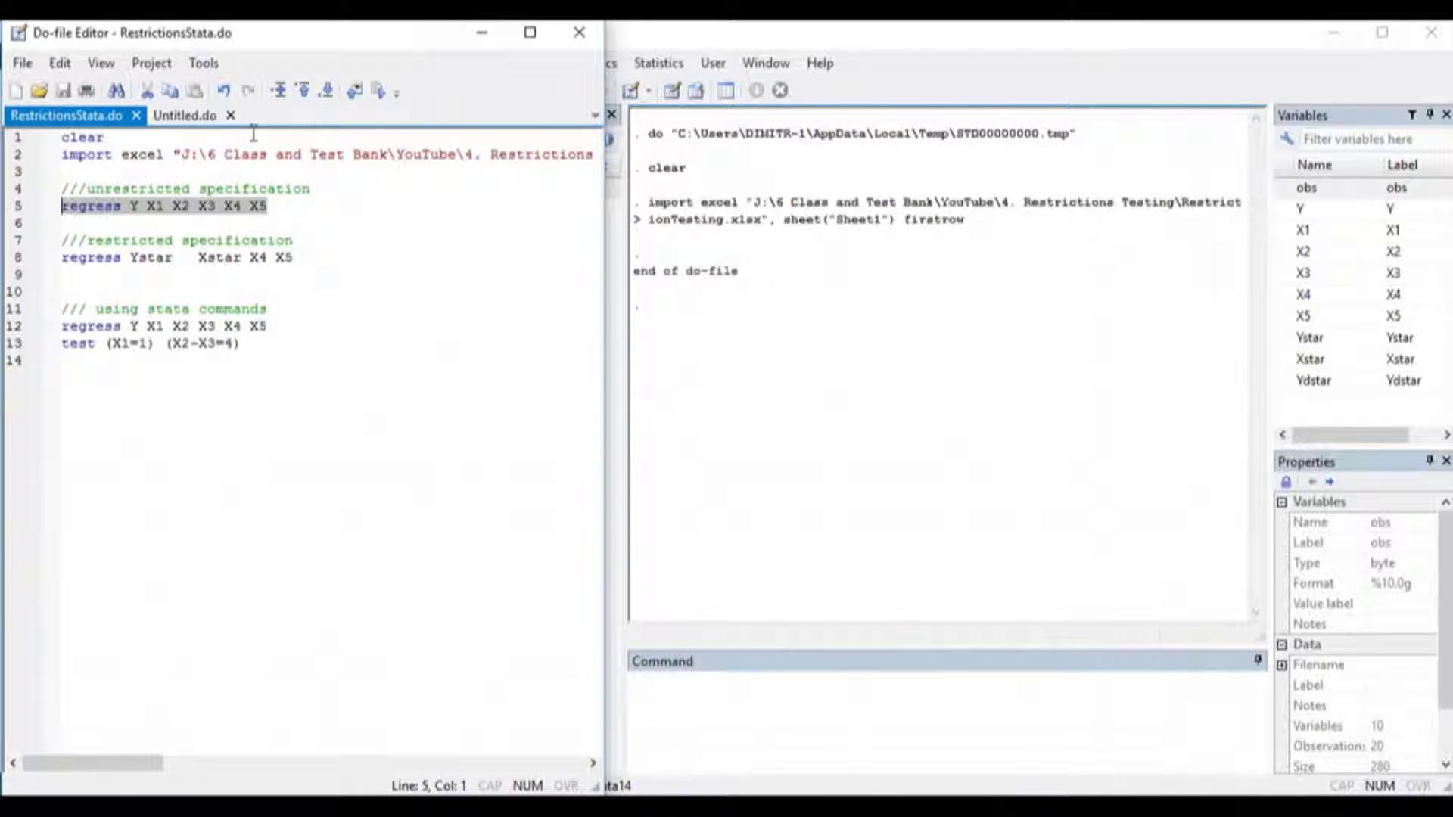
pyautogui.click(377, 91)
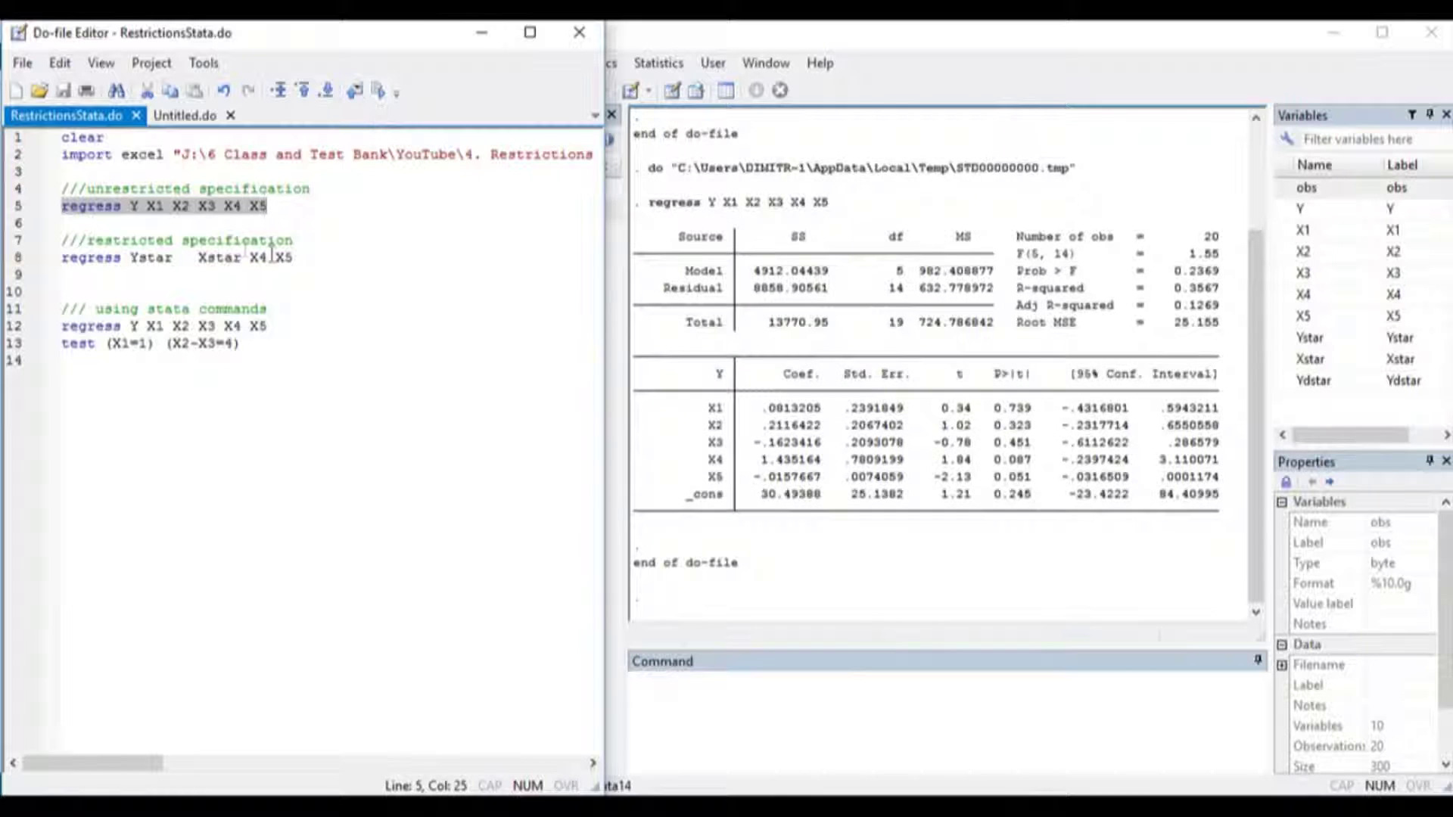
# Run only the restricted specification line, regress Ystar Xstar X4 X5, and look through the regression output
pyautogui.moveTo(303, 261); pyautogui.dragTo(60, 259)
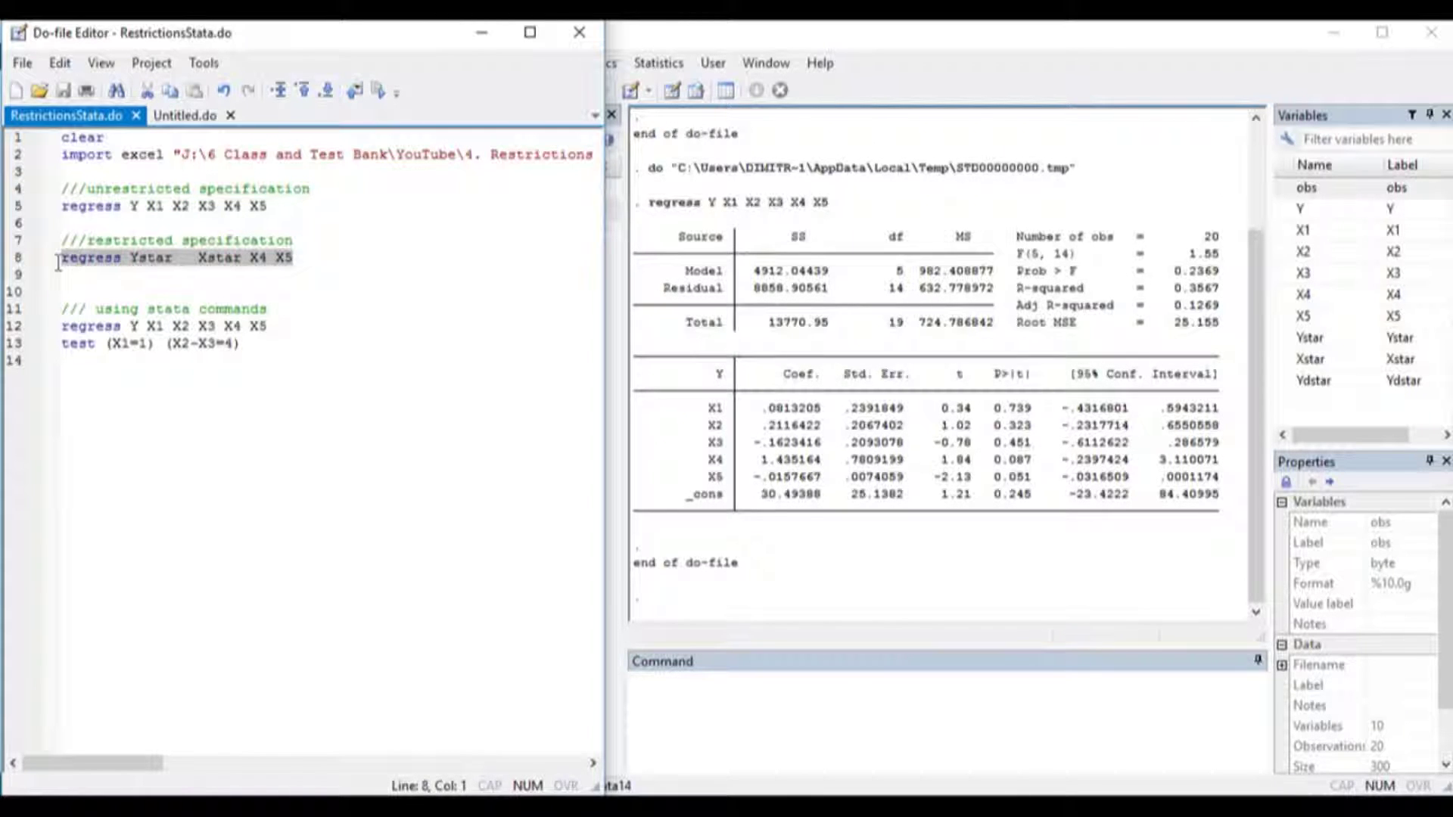
pyautogui.click(380, 92)
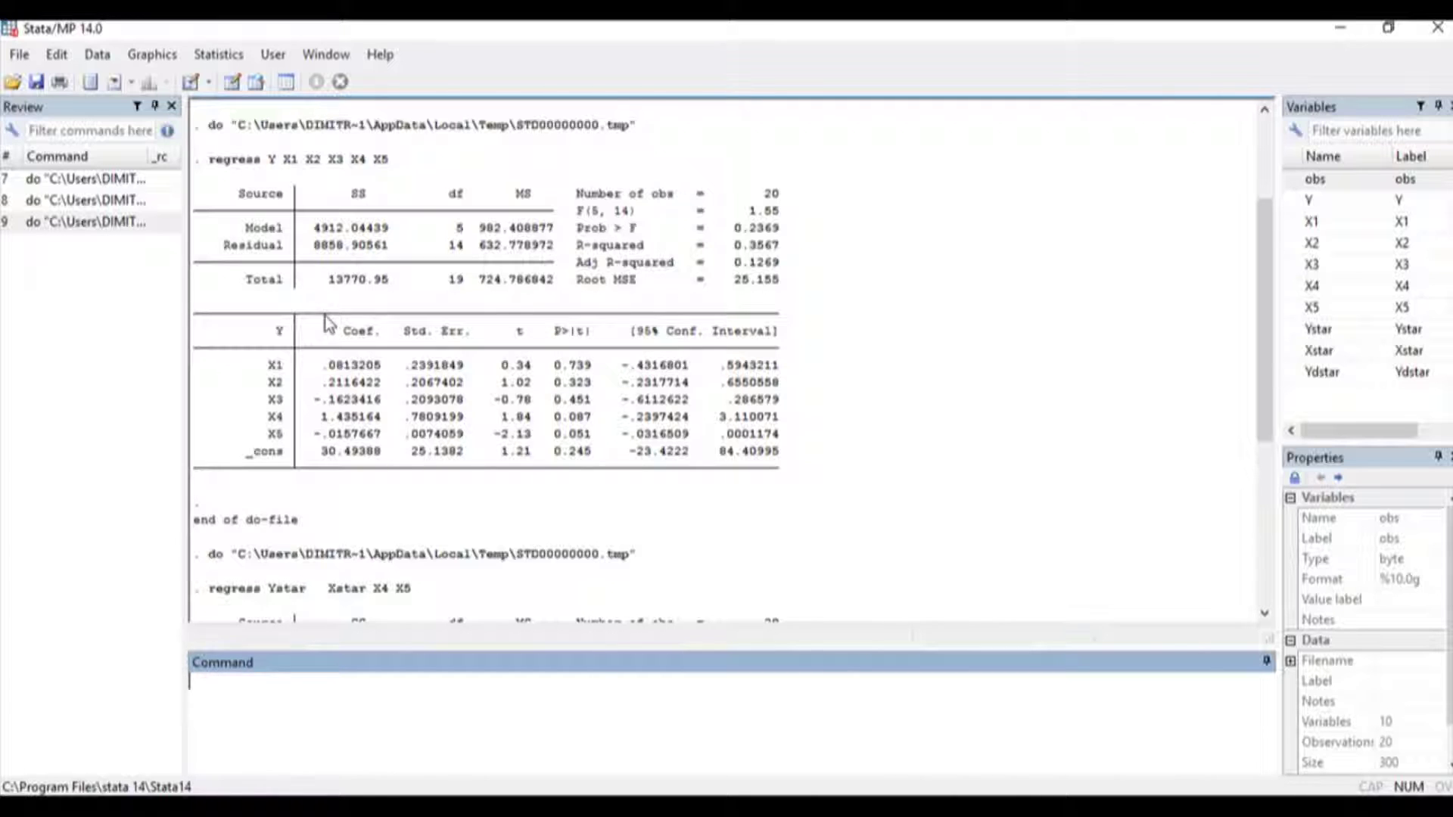
pyautogui.scroll(-7, 325, 324)
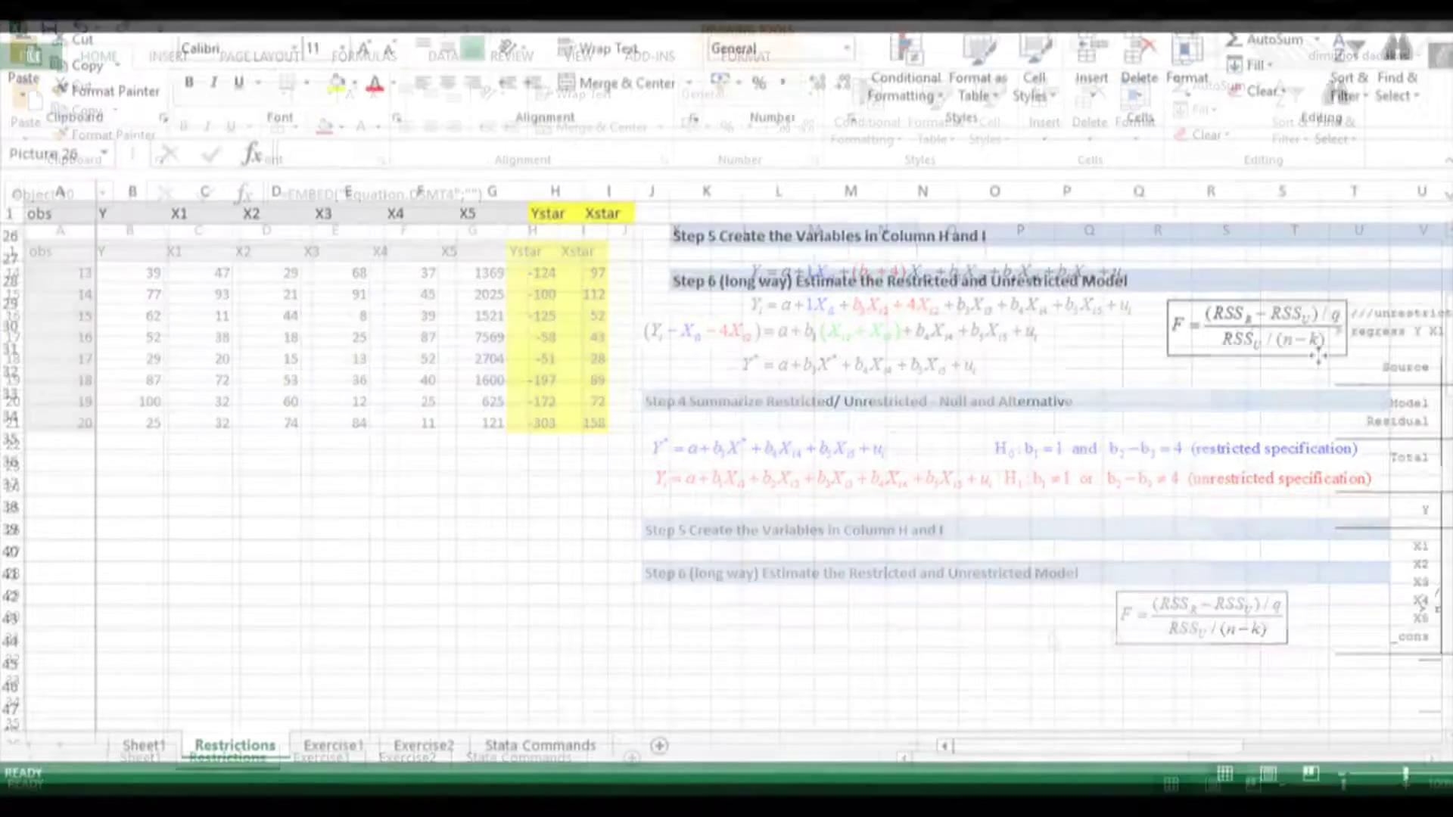
# Switch to the Excel workbook and place the unrestricted and restricted regression output pictures below the Step 6 heading
pyautogui.moveTo(788, 354); pyautogui.dragTo(685, 360)
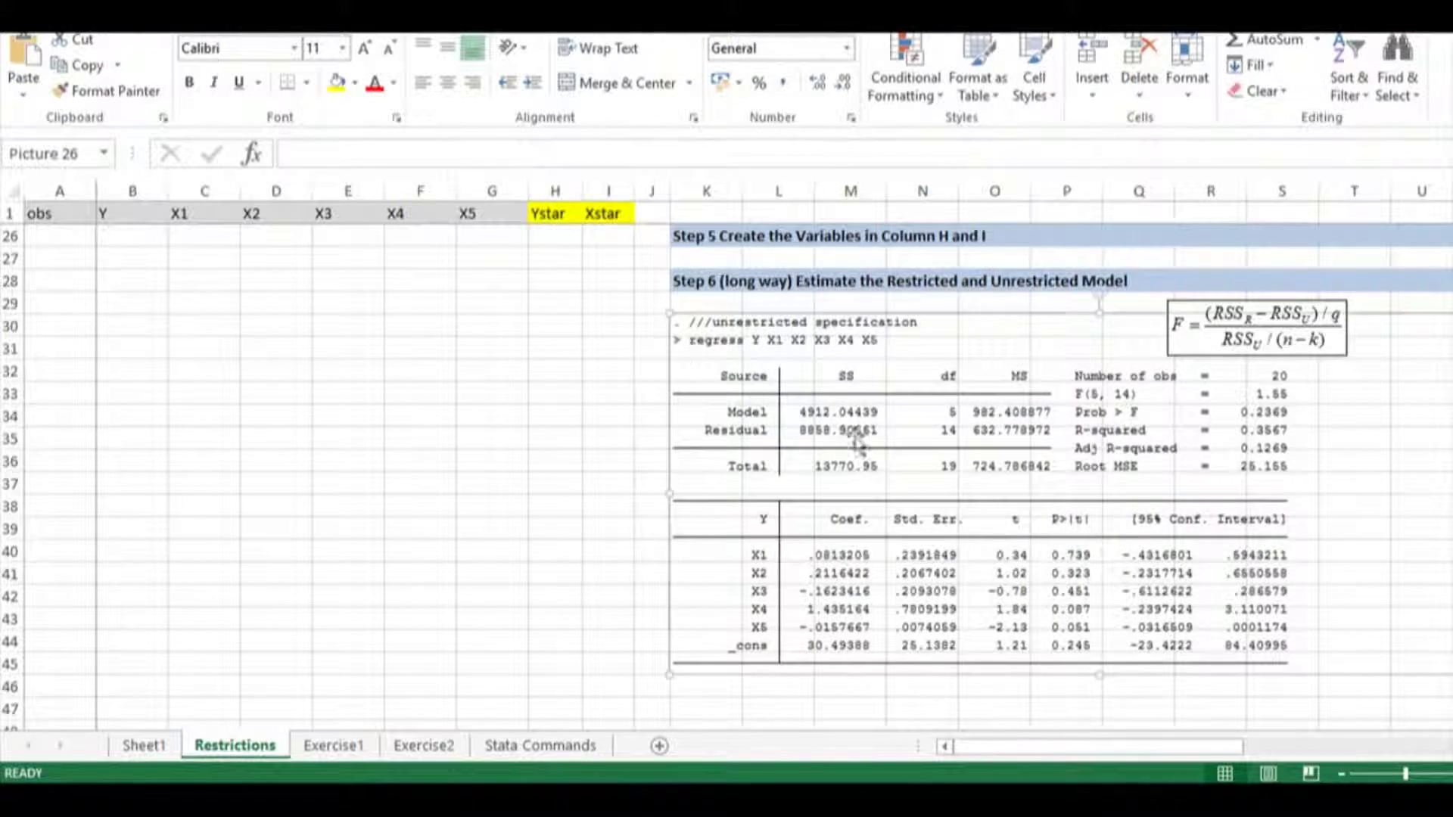
pyautogui.scroll(-1, 915, 474)
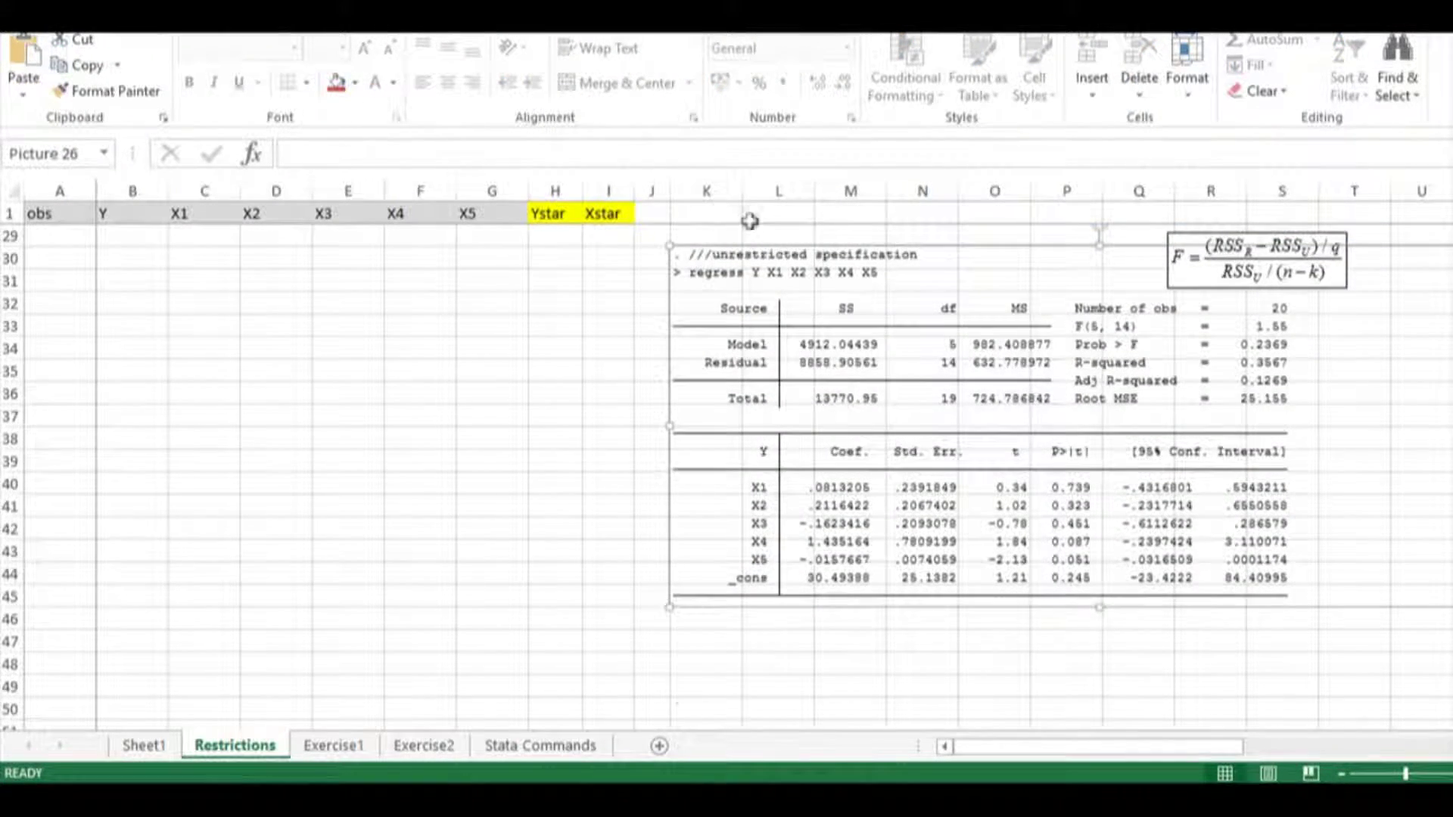
pyautogui.click(450, 573)
pyautogui.scroll(1, 739, 432)
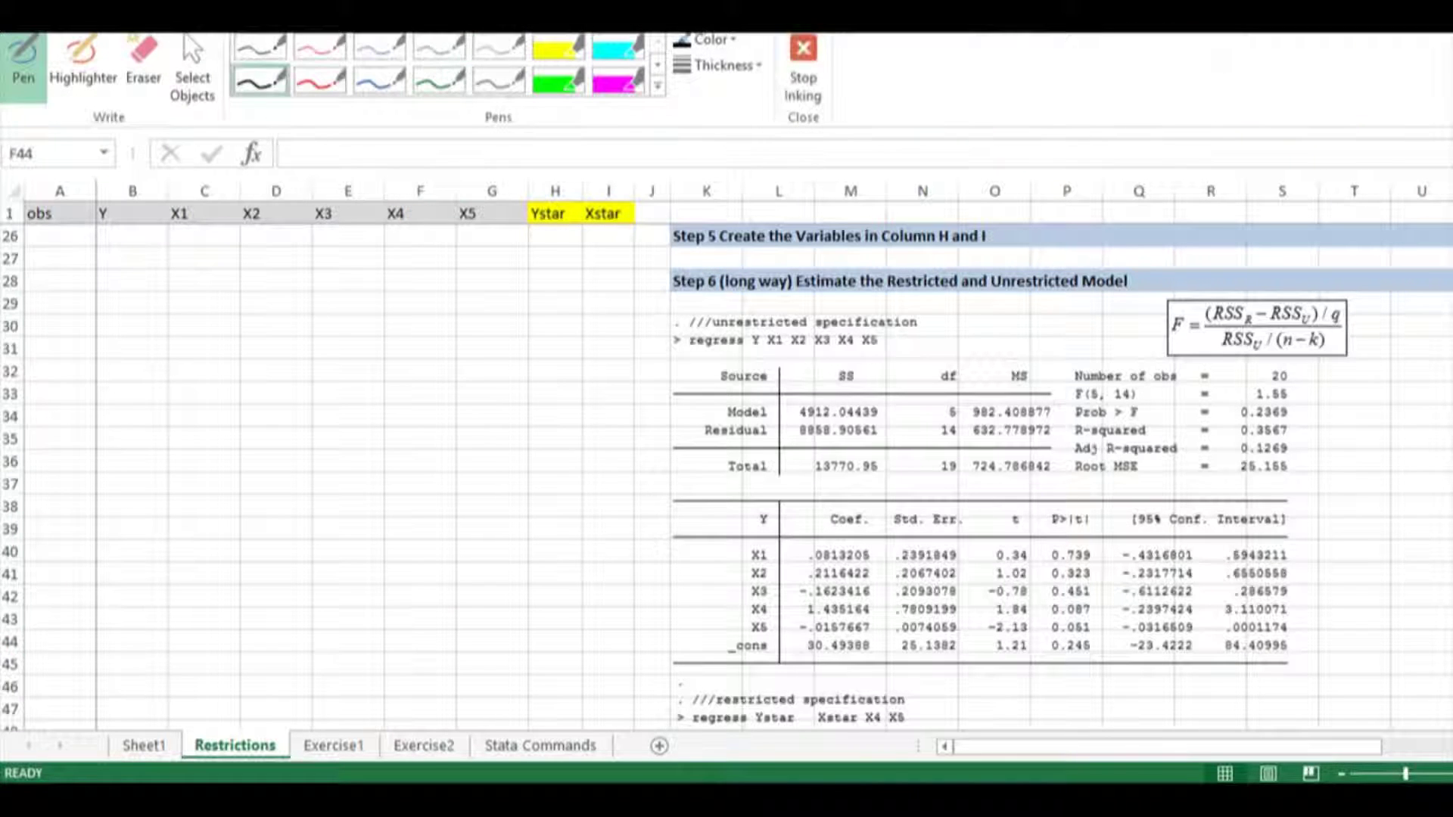
# Circle the residual sum of squares in the unrestricted regression output with the red pen and stop inking
pyautogui.click(319, 80)
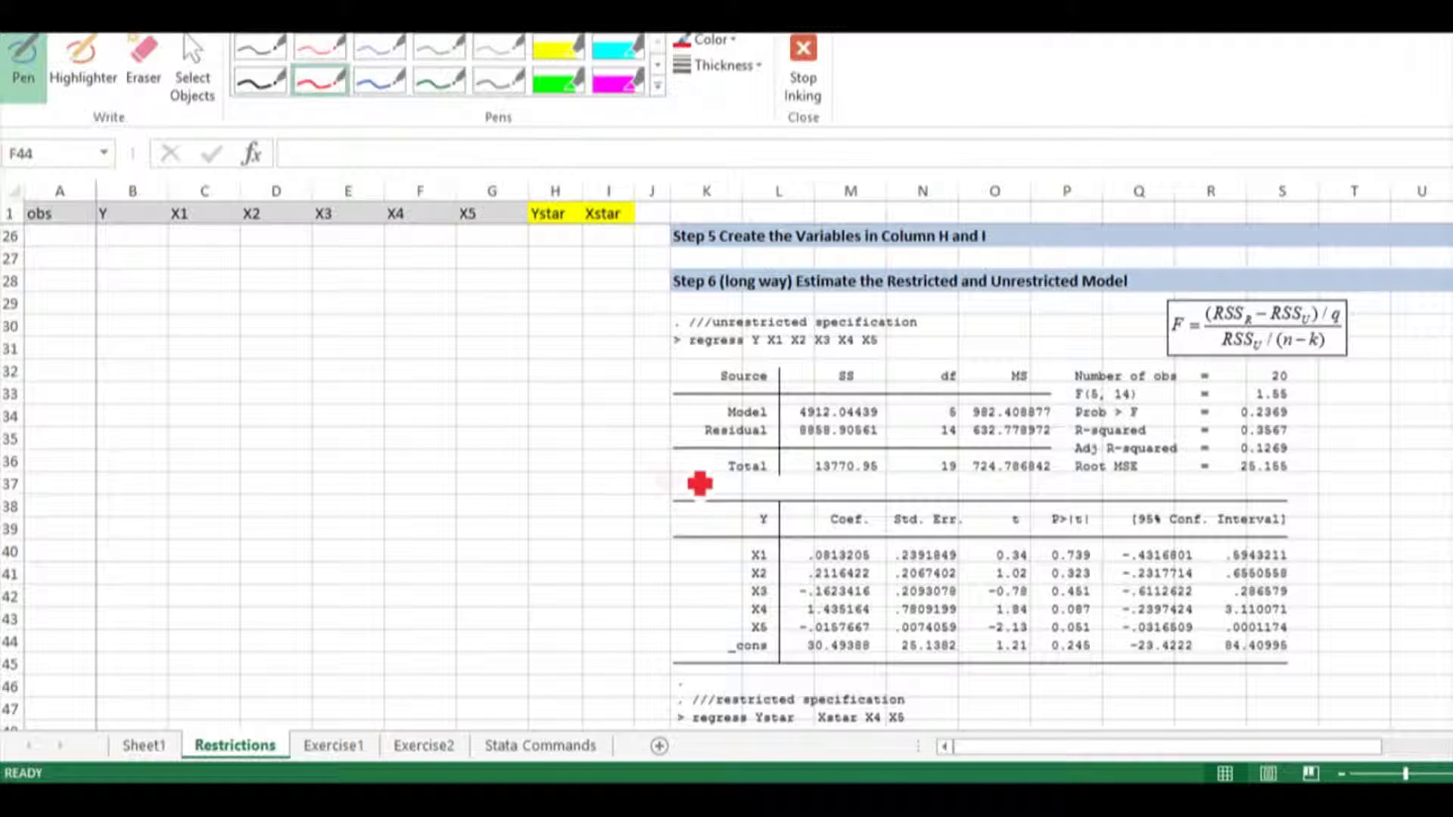
pyautogui.moveTo(801, 409)
pyautogui.mouseDown()
pyautogui.moveTo(786, 430)
pyautogui.moveTo(844, 456)
pyautogui.moveTo(889, 441)
pyautogui.moveTo(807, 409)
pyautogui.mouseUp()
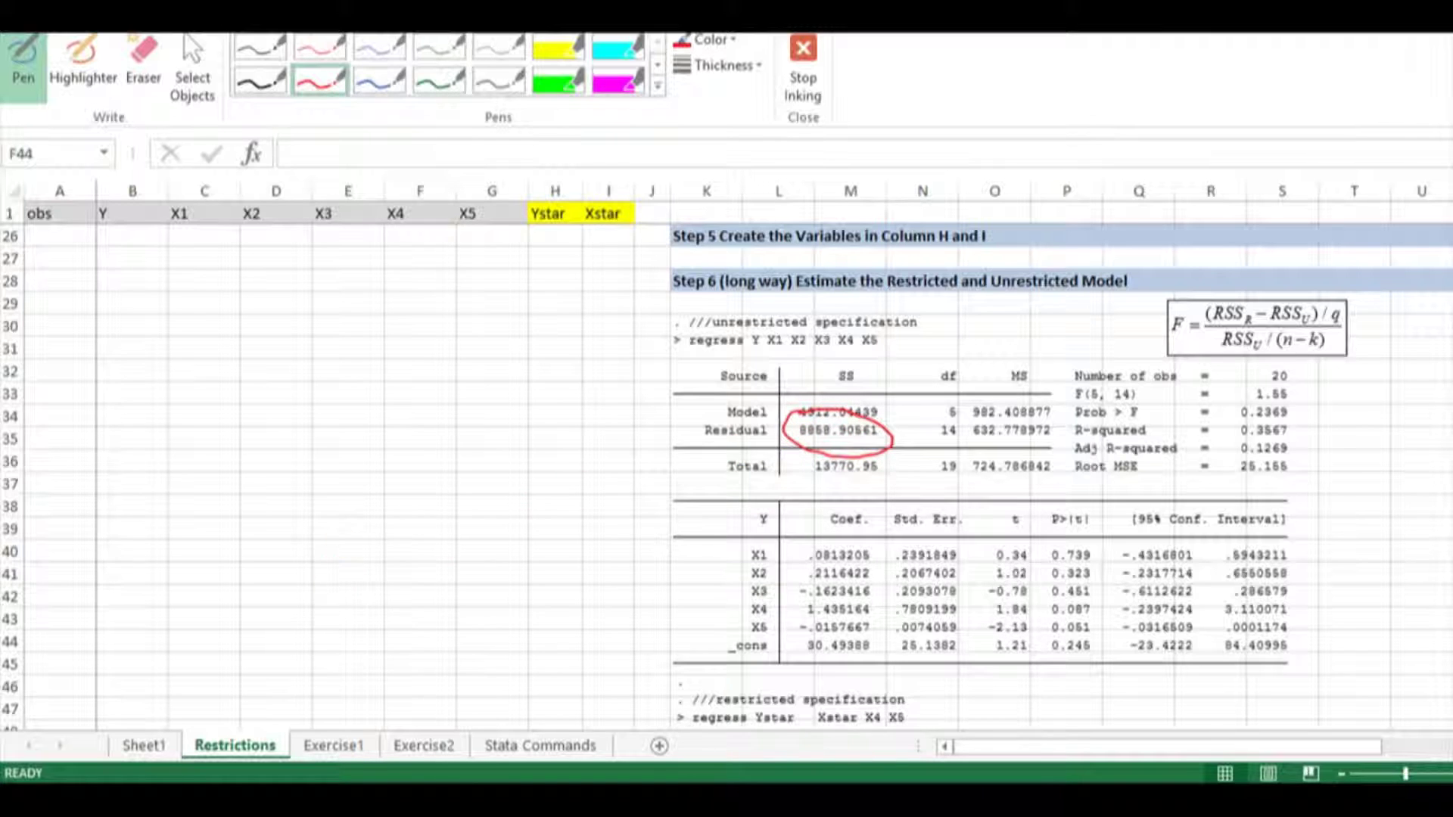
pyautogui.press('Escape')
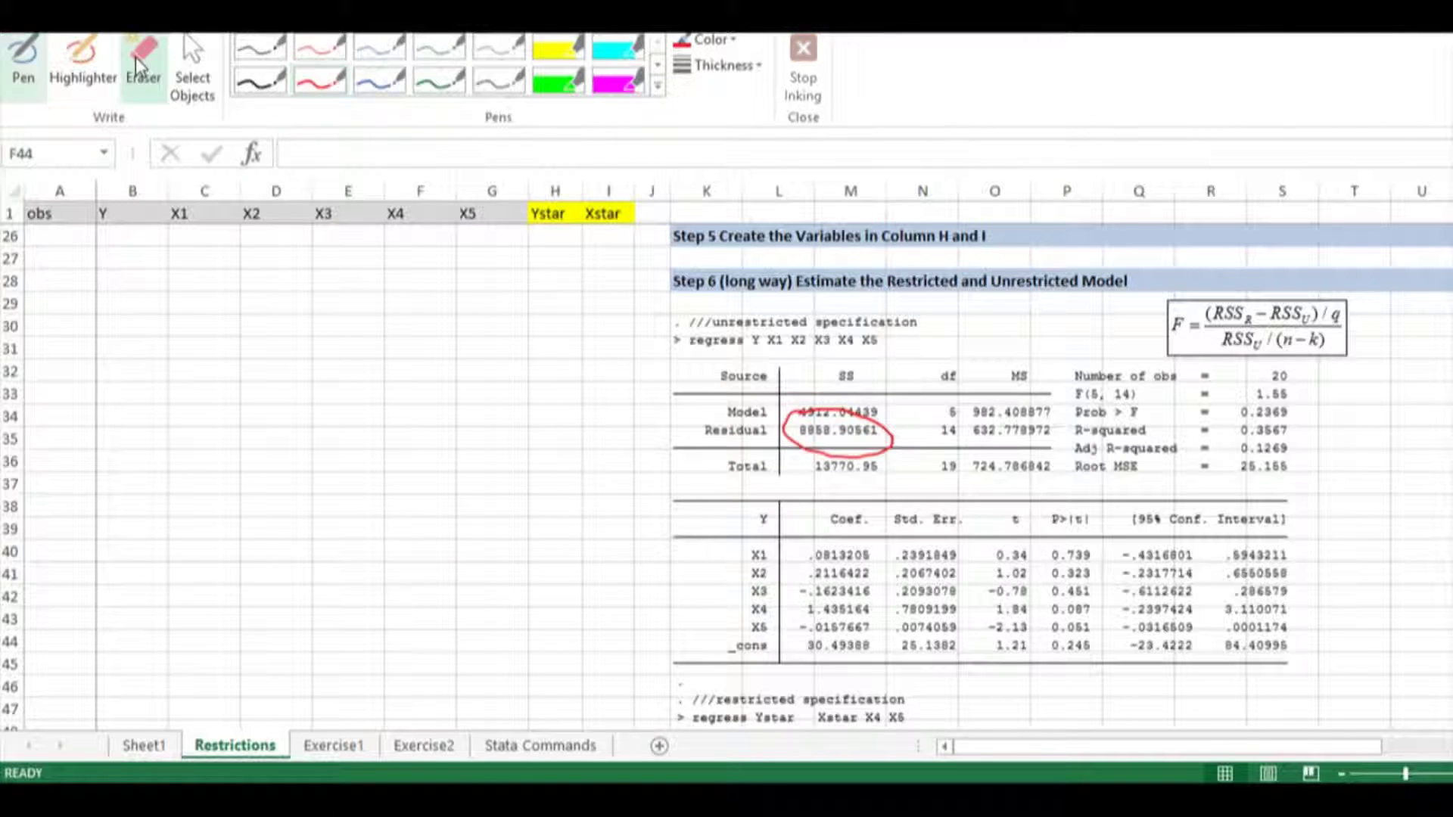
# Circle the residual sum of squares in the restricted regression output with the red pen and stop inking
pyautogui.scroll(-4, 496, 553)
pyautogui.scroll(-3, 499, 552)
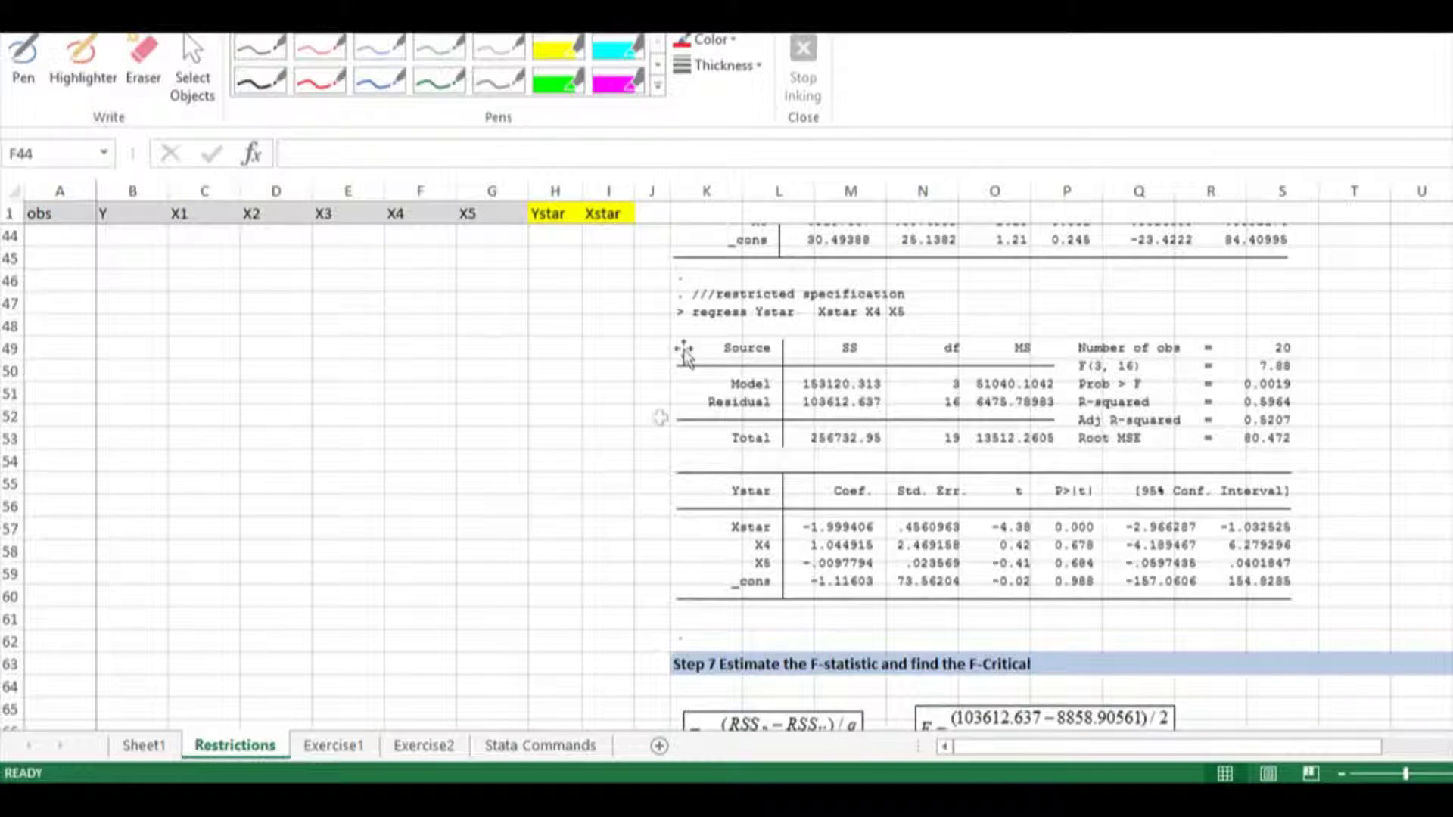
pyautogui.click(401, 457)
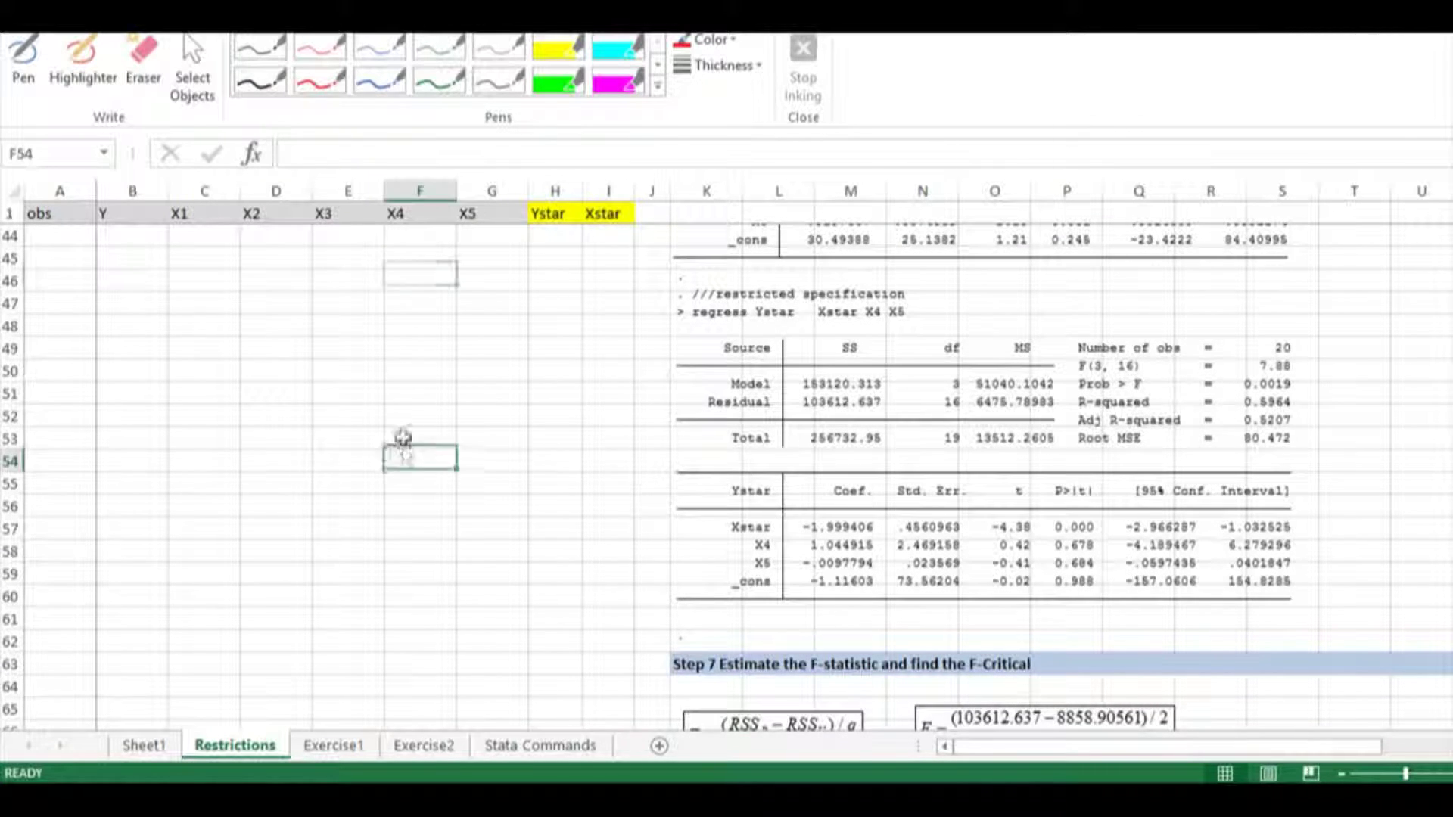
pyautogui.click(320, 79)
pyautogui.moveTo(834, 415); pyautogui.dragTo(884, 410)
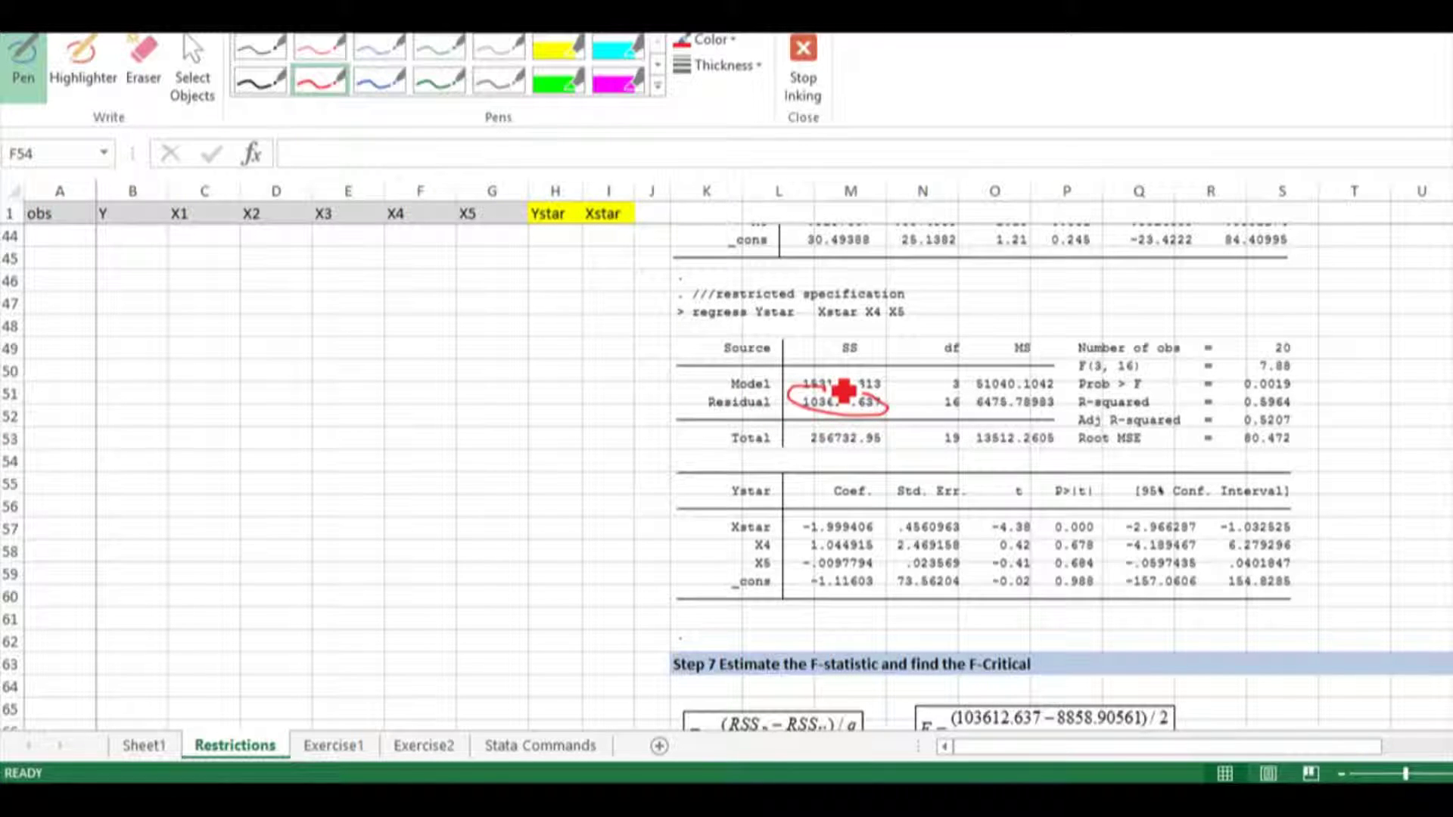
pyautogui.press('Escape')
# Examine the Step 7 inputs for the F-statistic: both residual sums of squares, their labels and the number of restrictions q
pyautogui.scroll(-3, 590, 434)
pyautogui.scroll(-3, 591, 433)
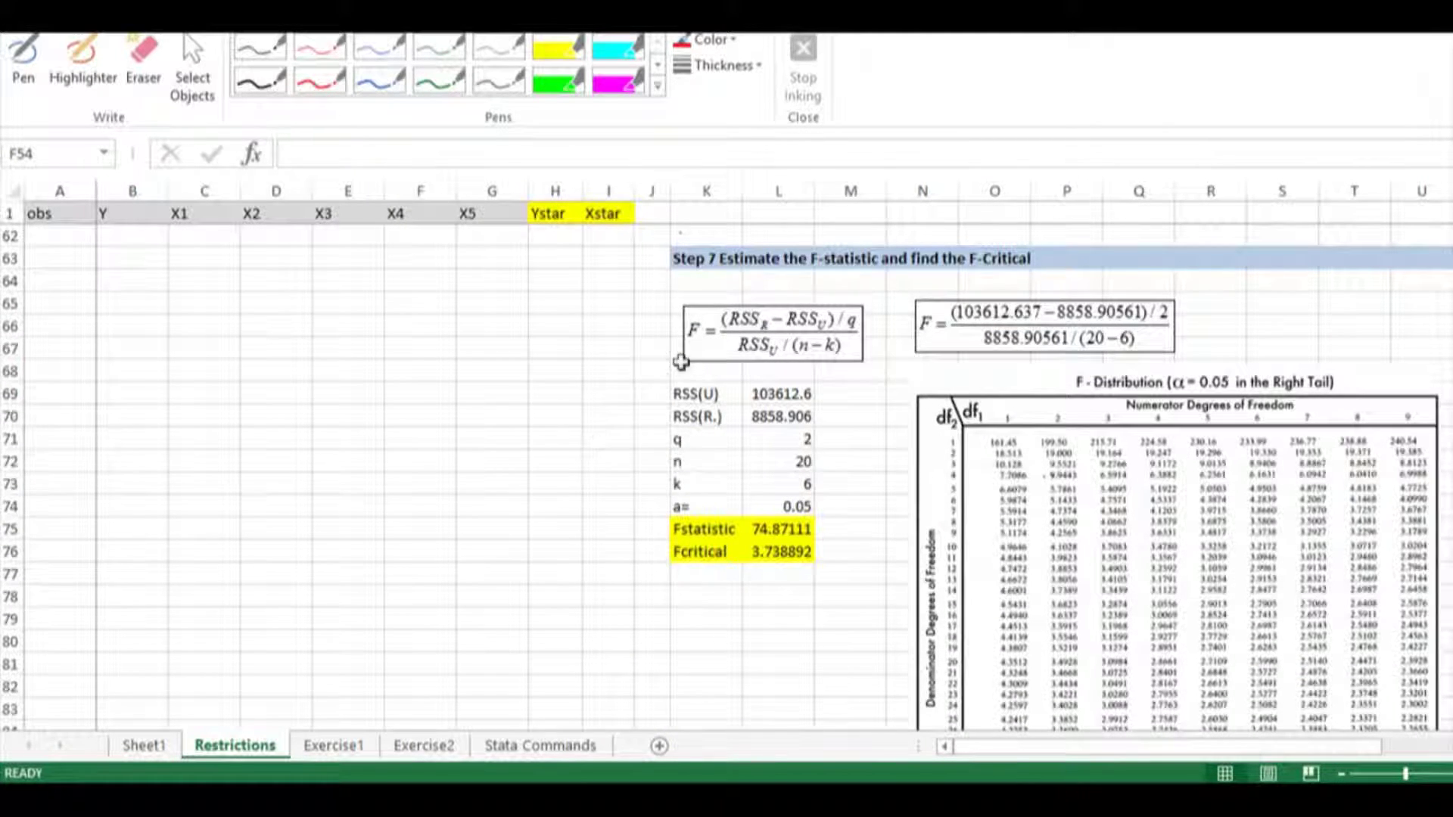
pyautogui.click(801, 395)
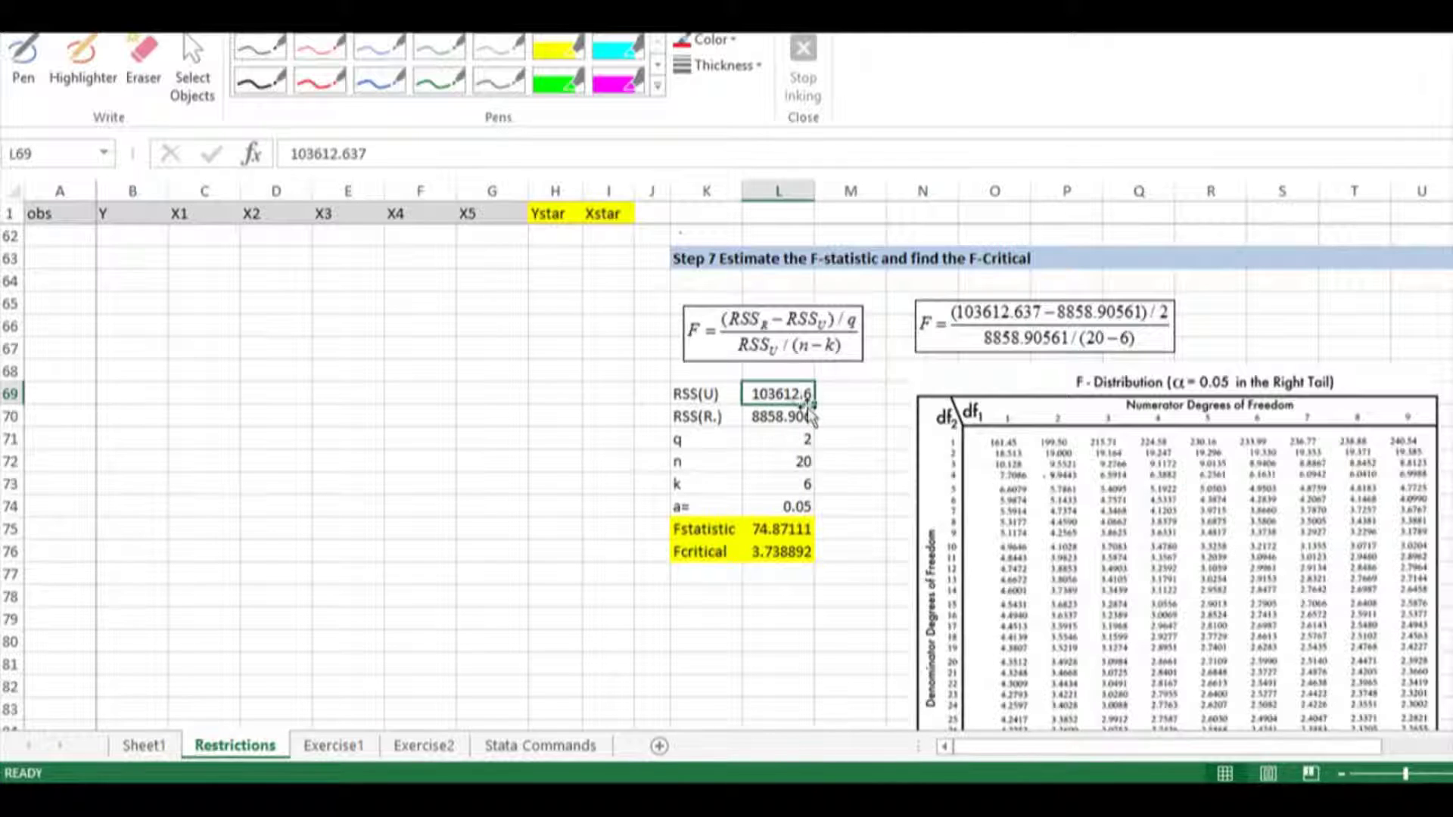
pyautogui.click(700, 408)
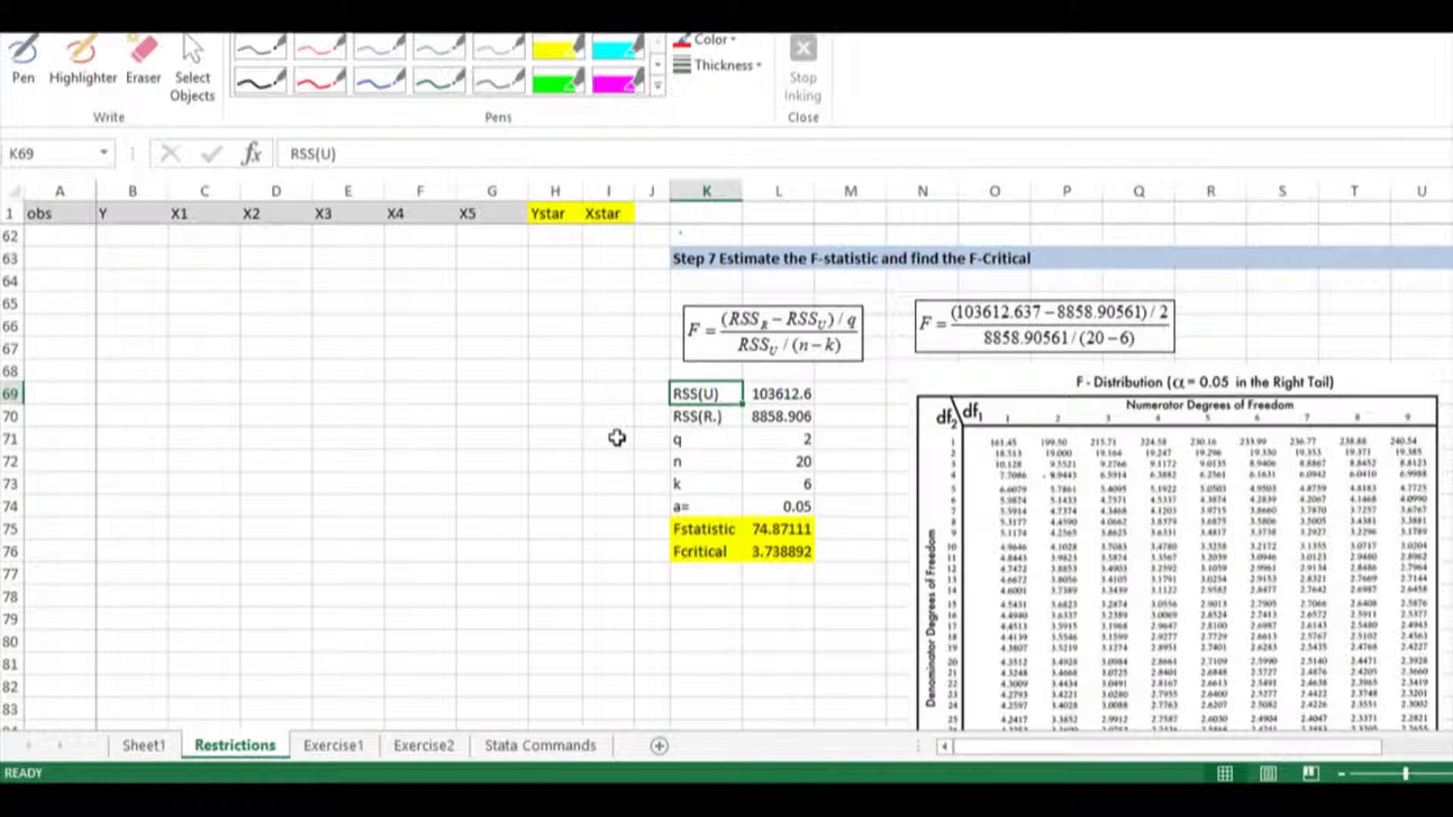
pyautogui.click(802, 392)
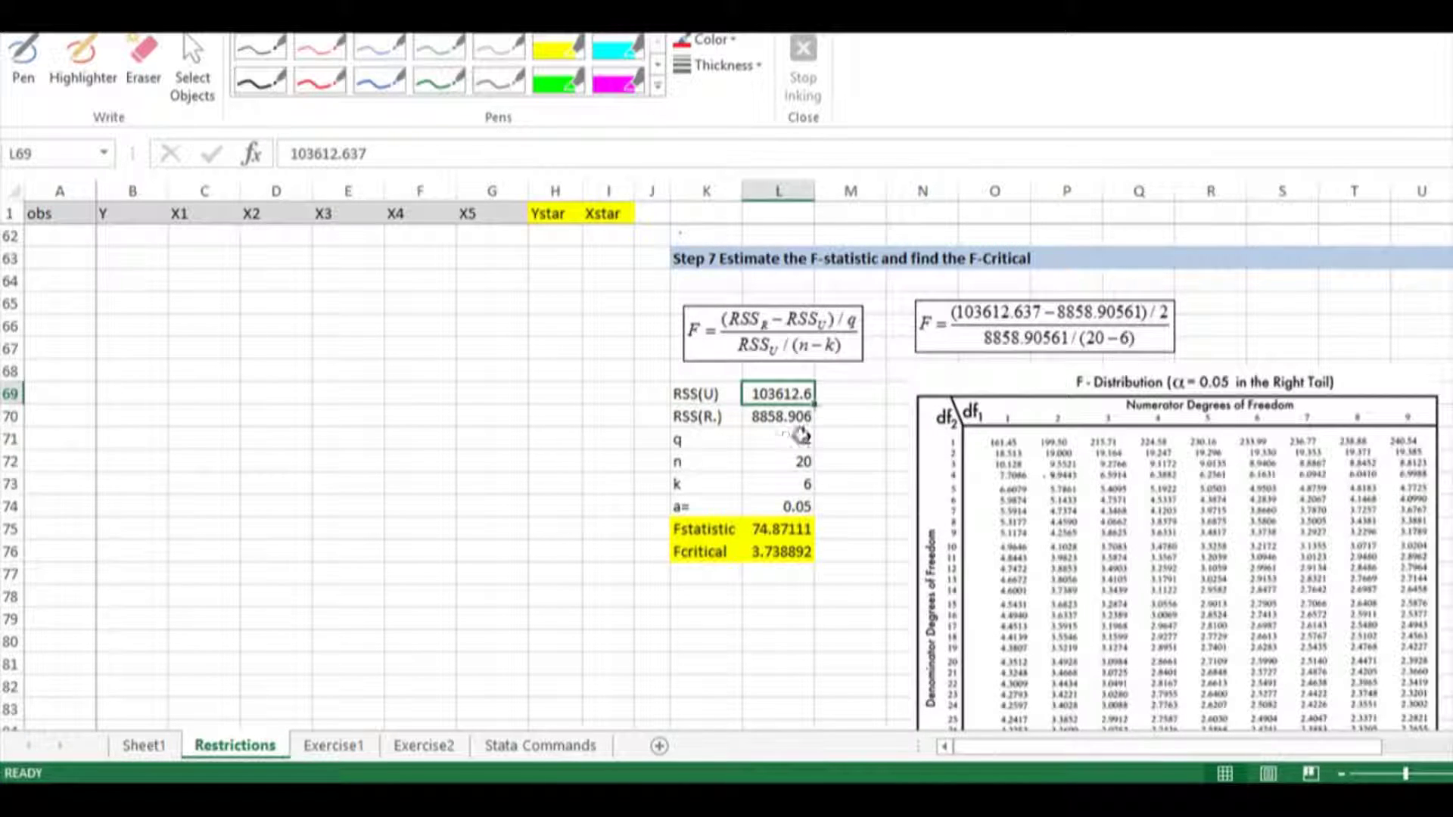
pyautogui.click(704, 416)
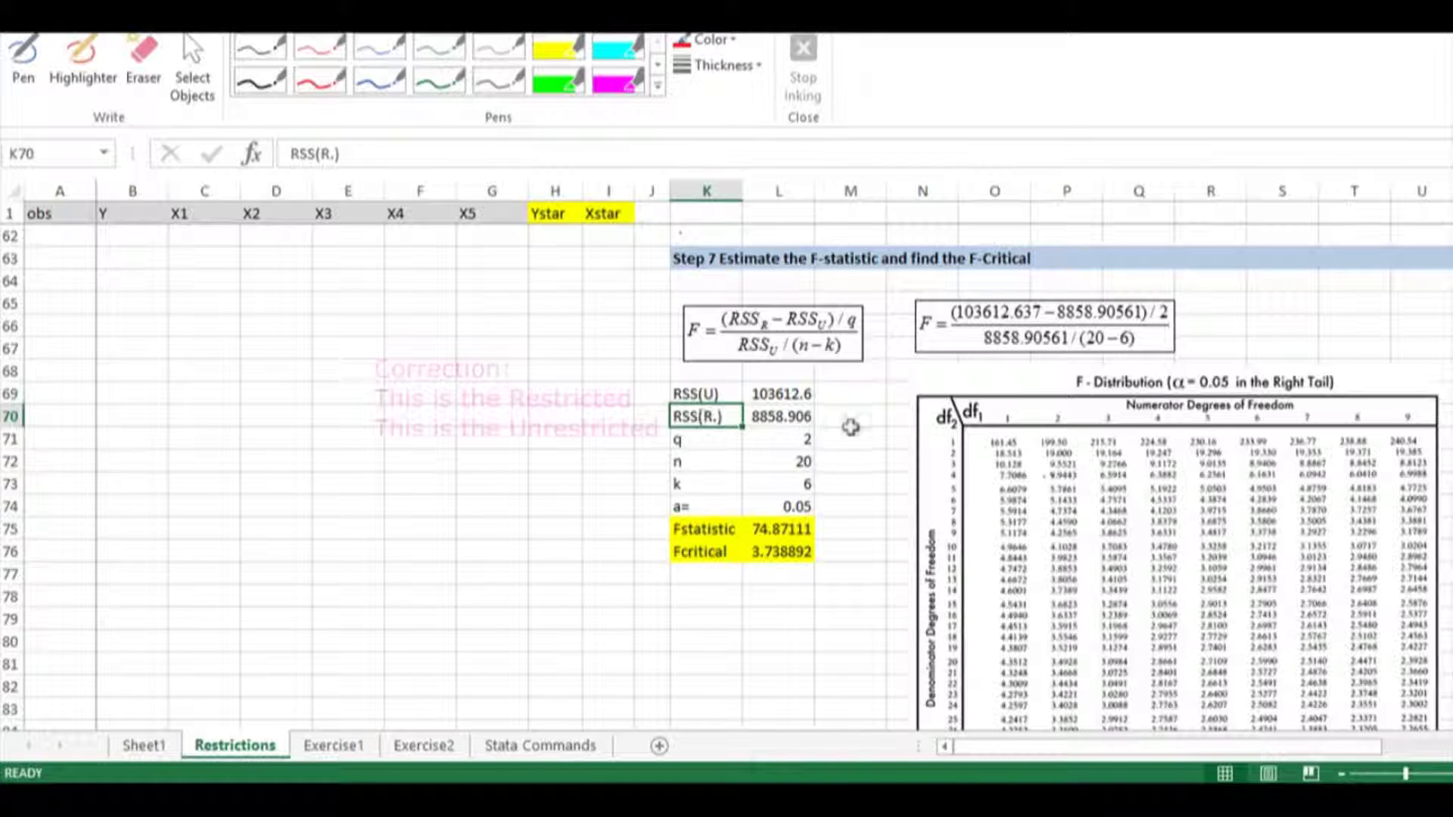
pyautogui.click(787, 424)
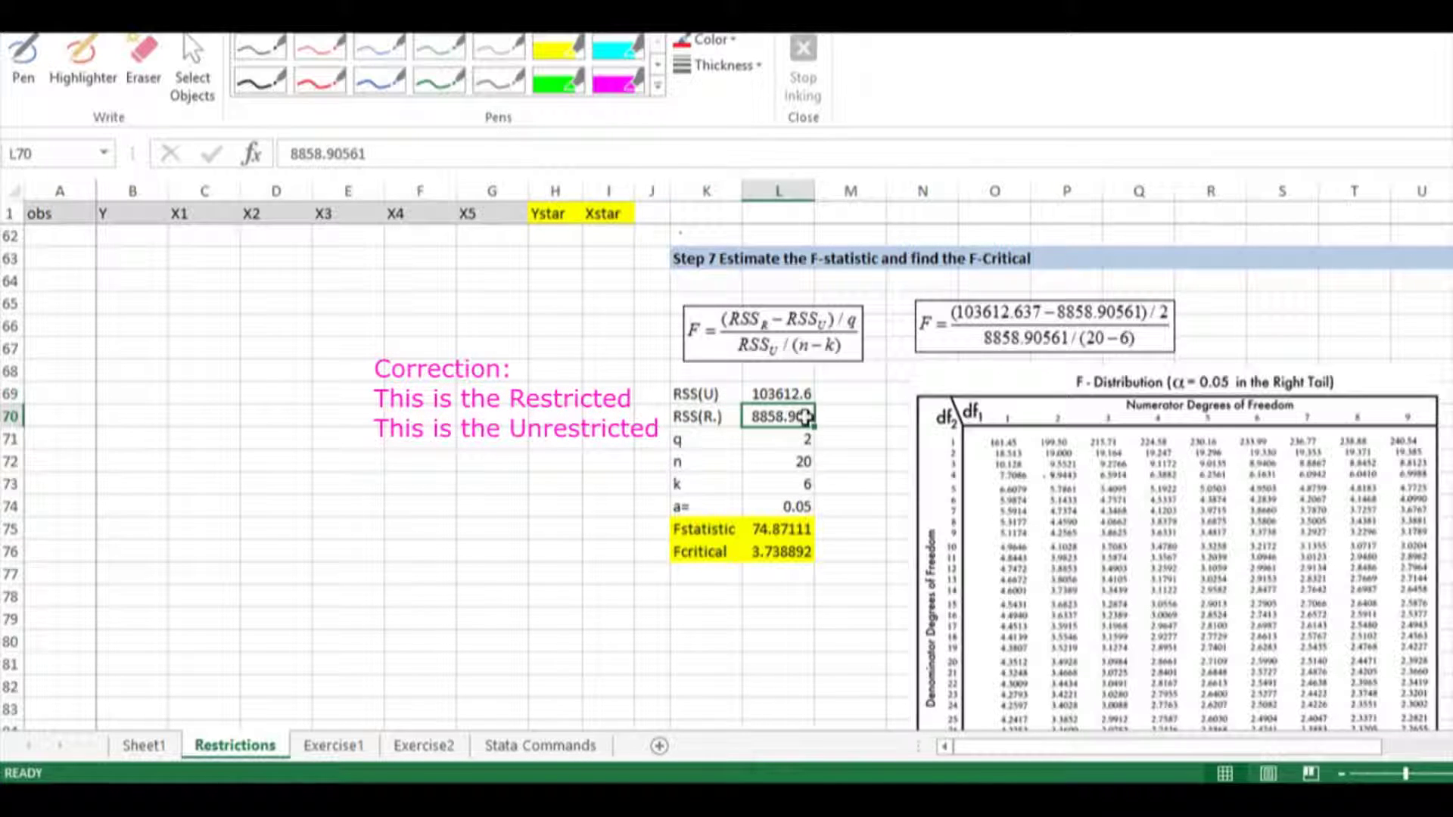
pyautogui.click(700, 440)
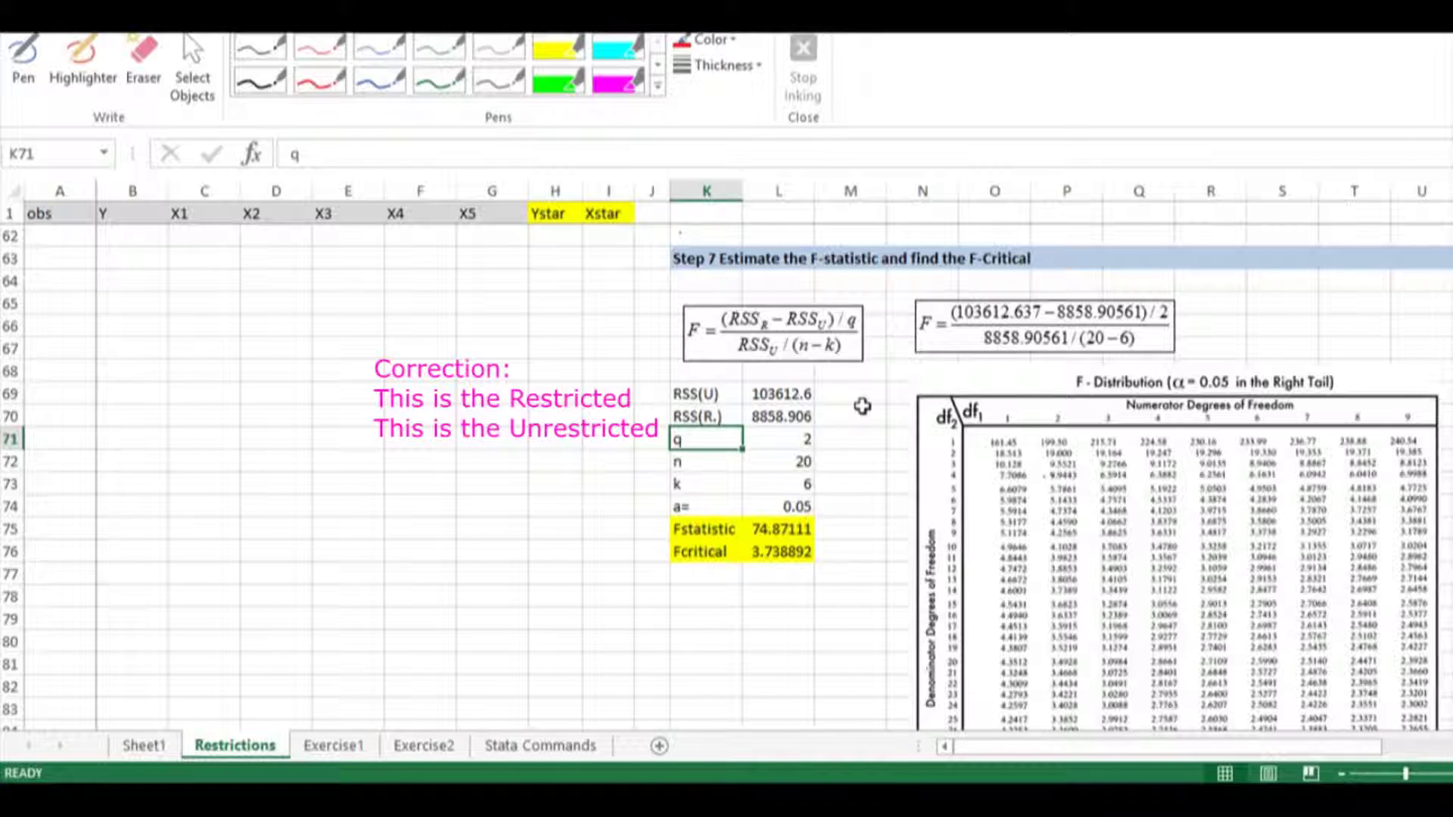
# Place the unrestricted model equation, with X1 to X5 and the error term, in the empty area beside the Step 7 formula
pyautogui.click(832, 460)
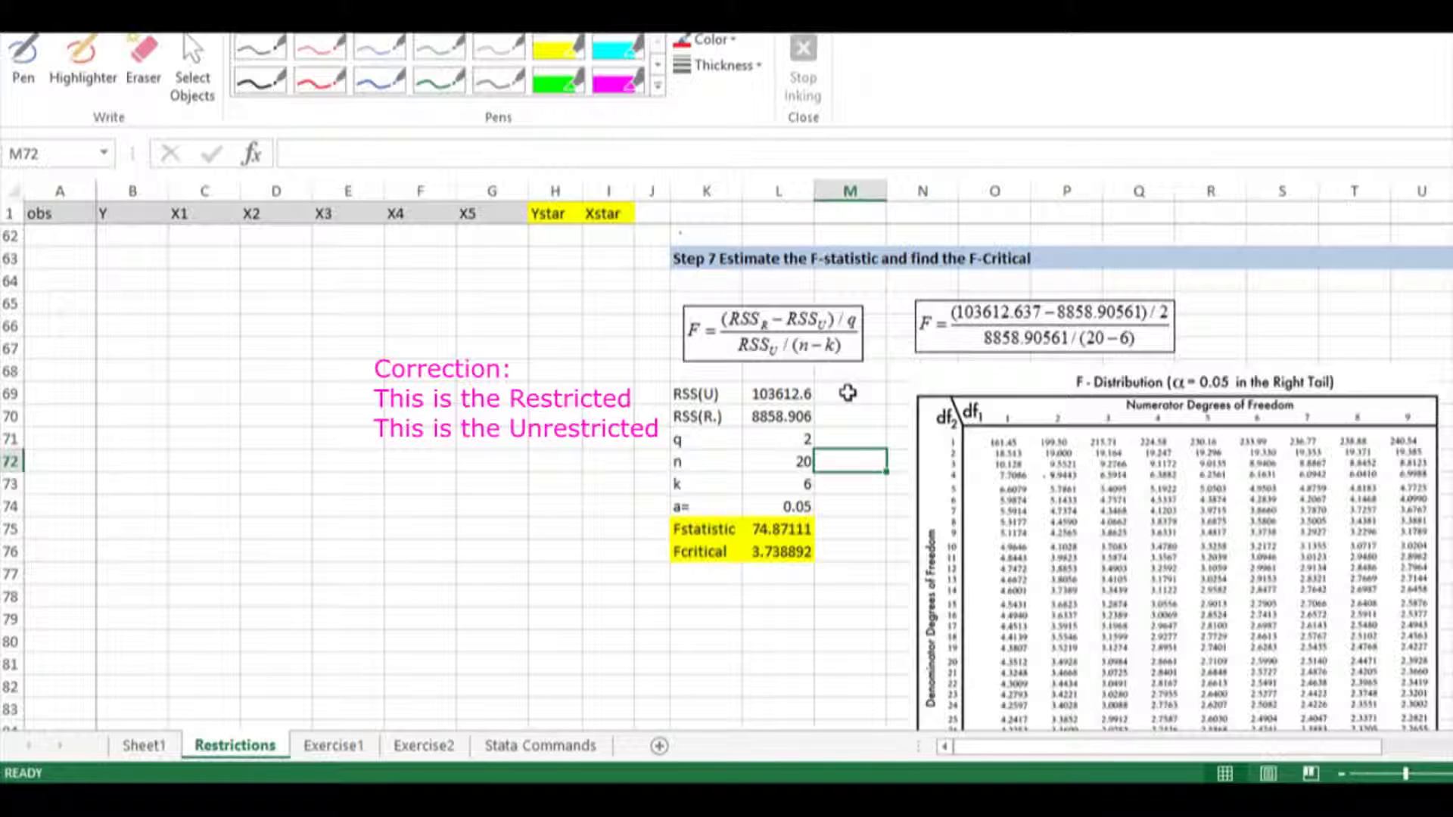
pyautogui.hotkey('ctrl', 'z')
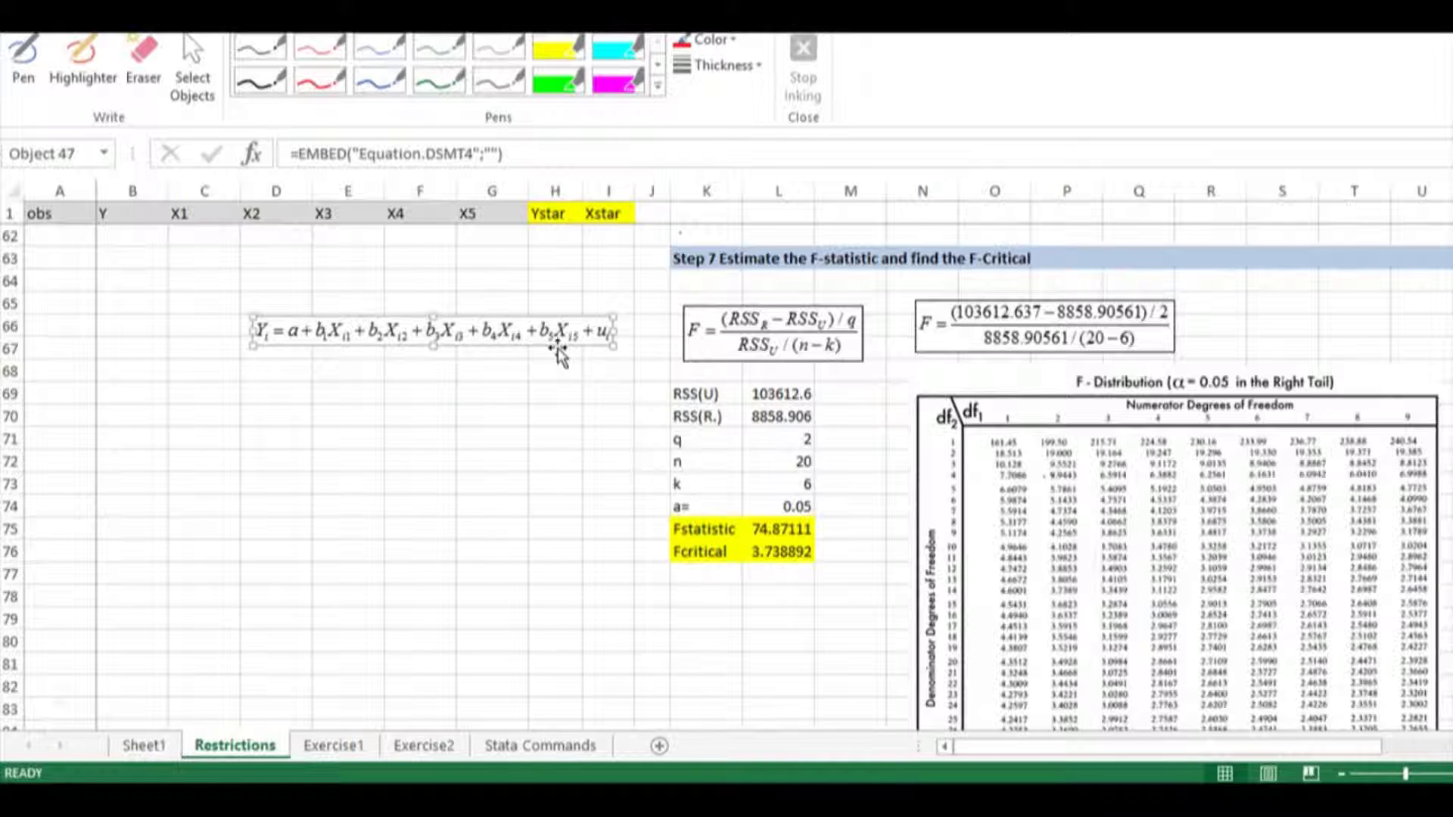
# Check the significance level in L74 and inspect the F-statistic formula in L75 without changing it
pyautogui.click(780, 501)
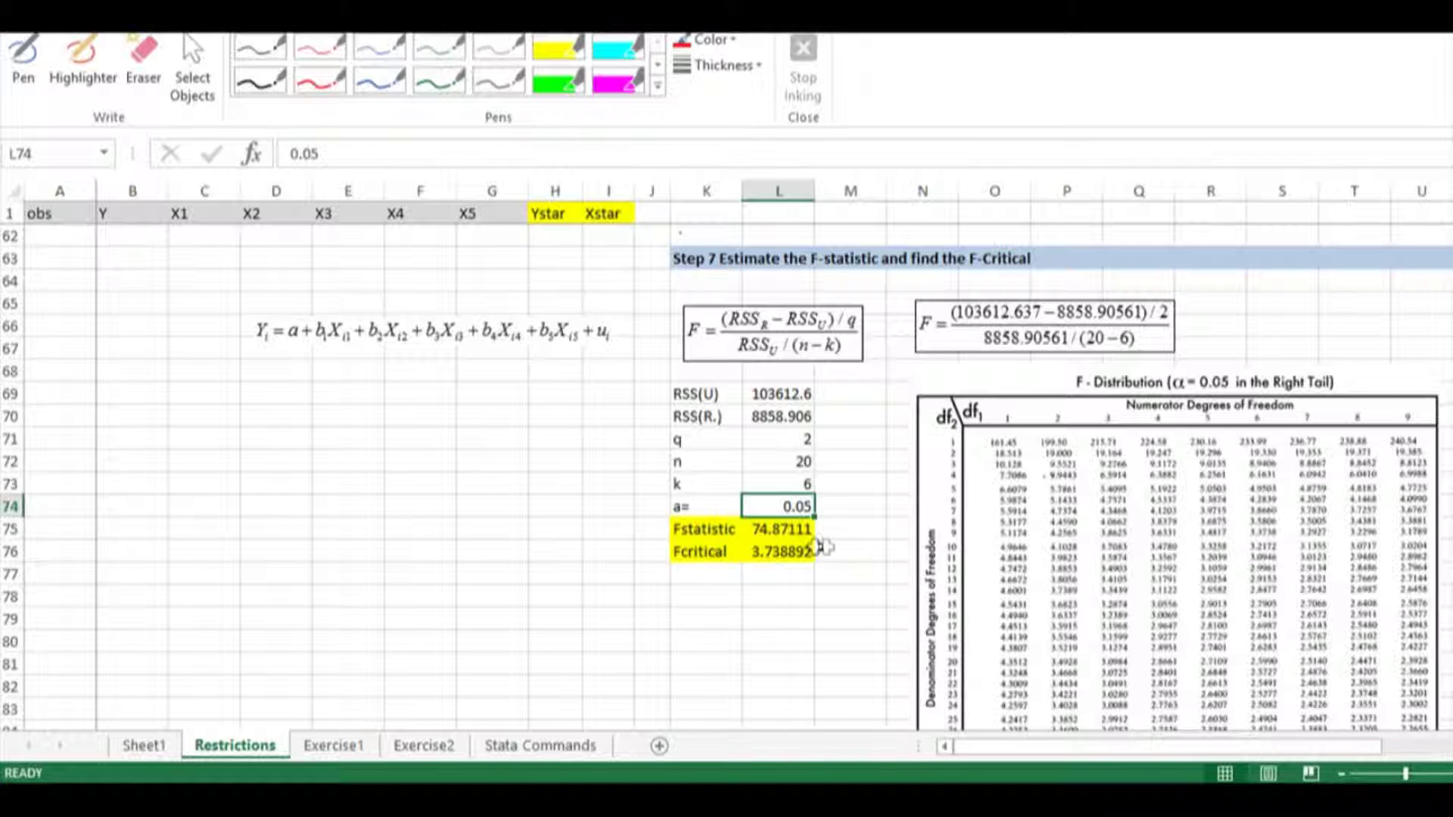
pyautogui.click(763, 530)
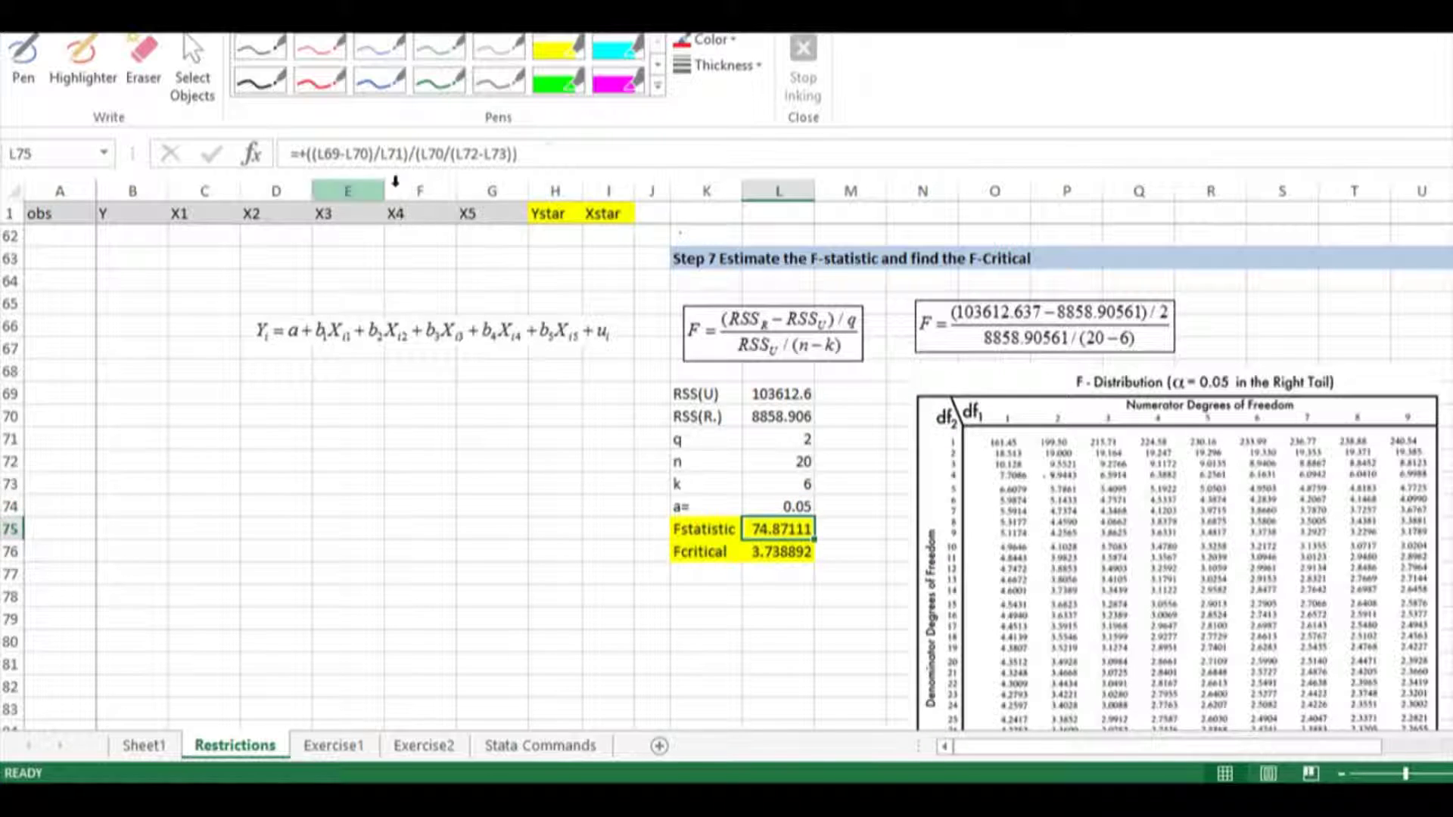
pyautogui.click(555, 156)
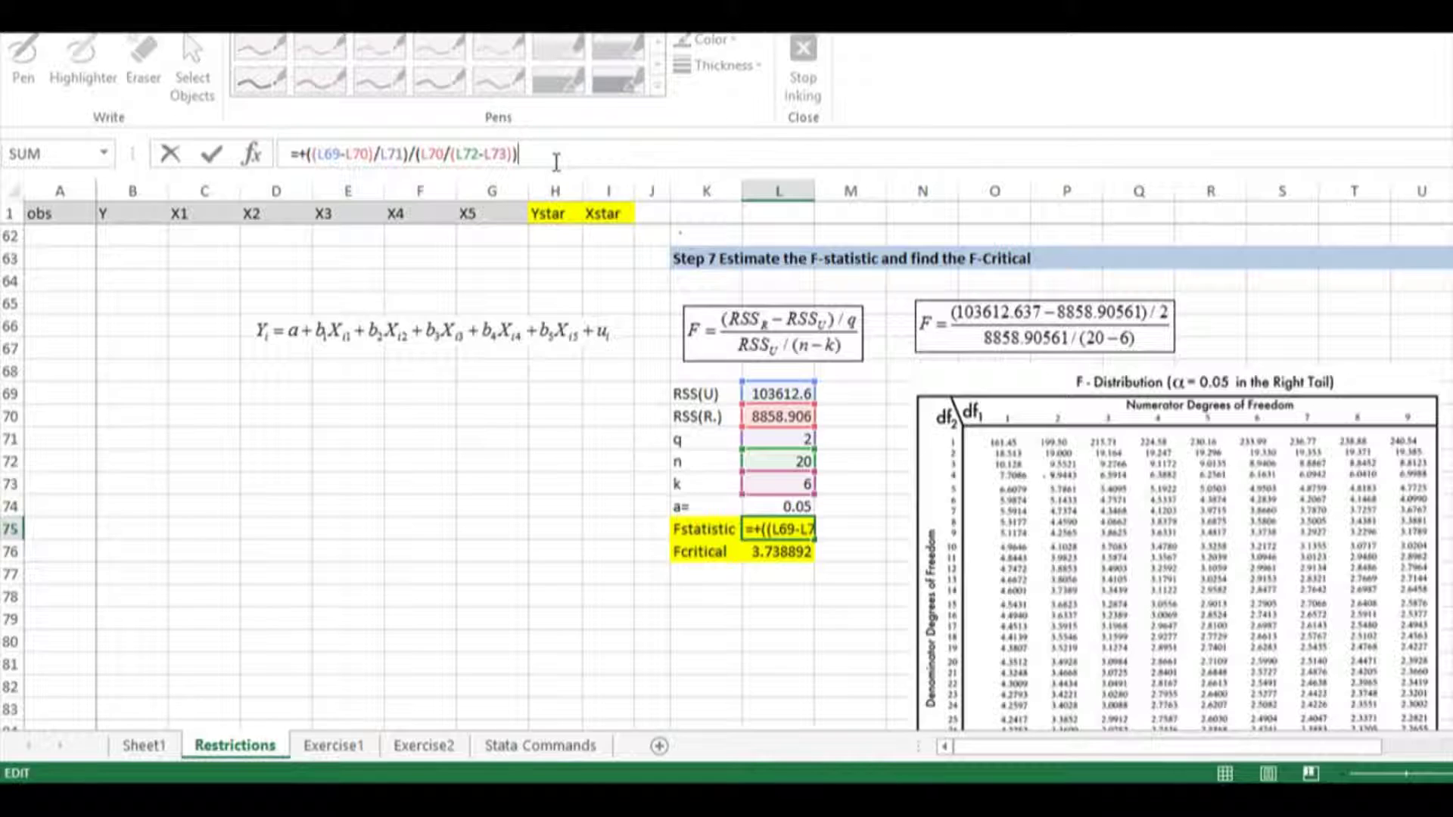
pyautogui.press('Return')
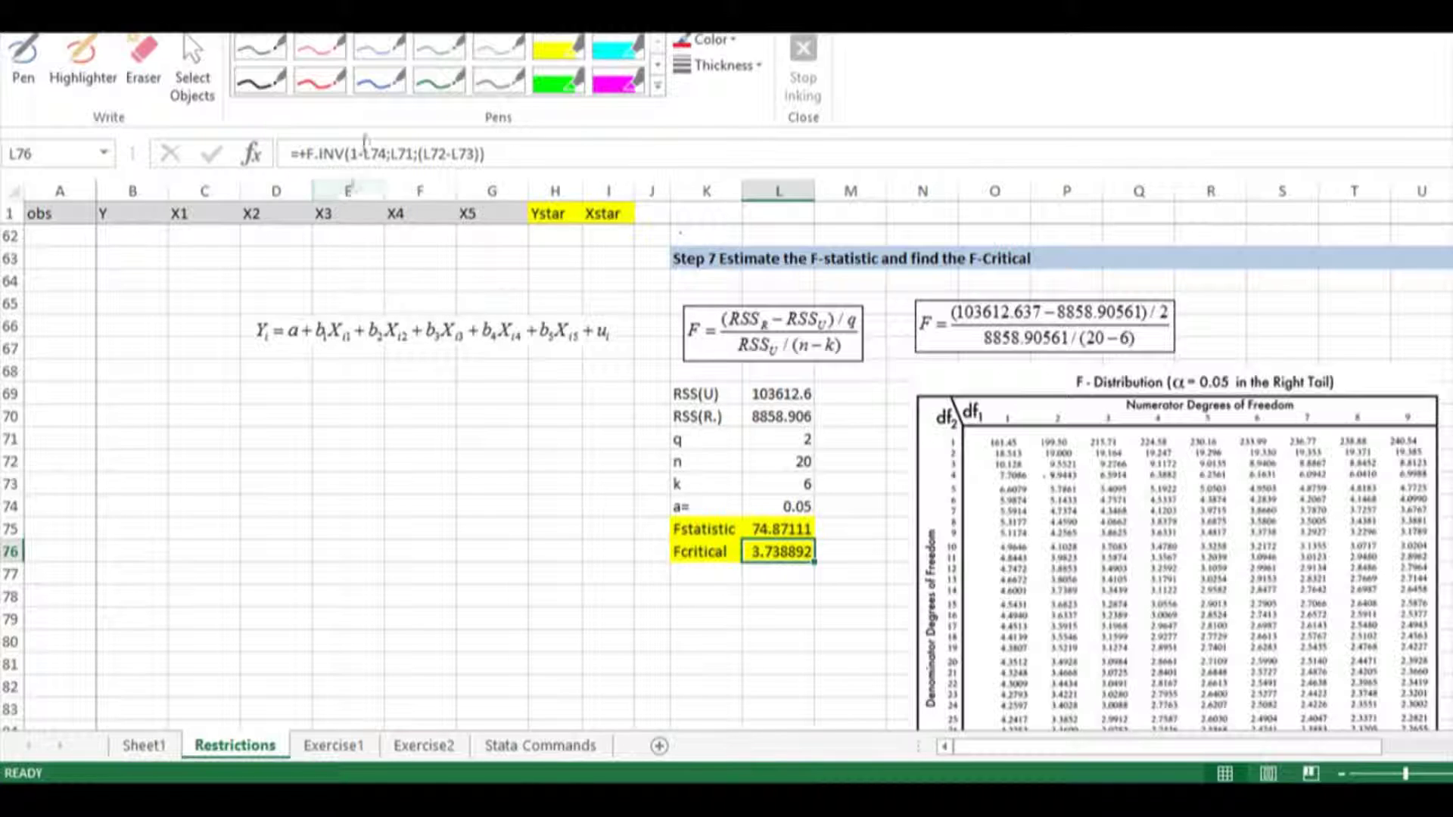
# Circle the 2 in the numerator and the (20-6) in the denominator of the F formula in red, and stop inking
pyautogui.click(319, 79)
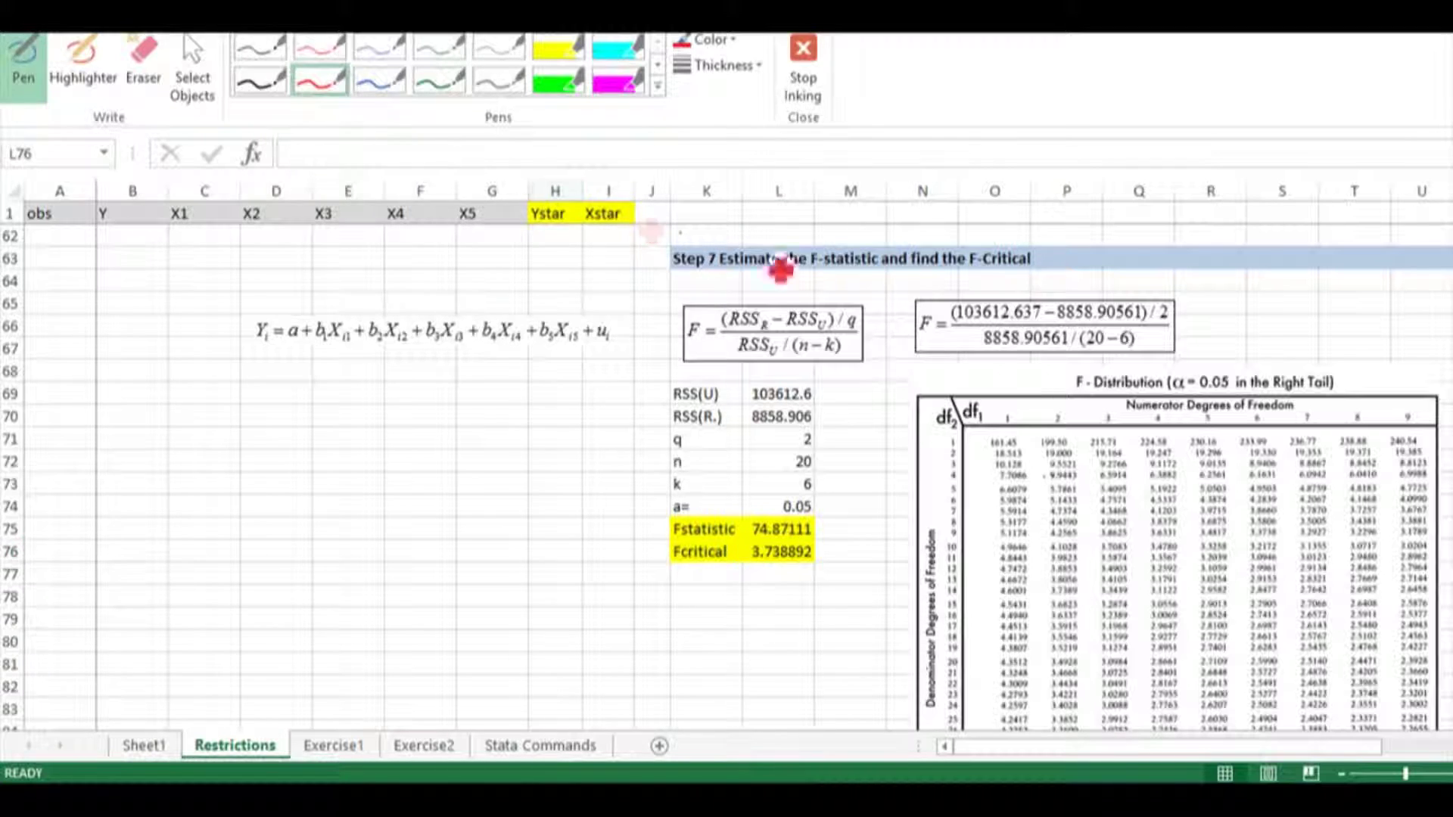
pyautogui.moveTo(1185, 311)
pyautogui.mouseDown()
pyautogui.moveTo(1156, 319)
pyautogui.moveTo(1187, 302)
pyautogui.mouseUp()
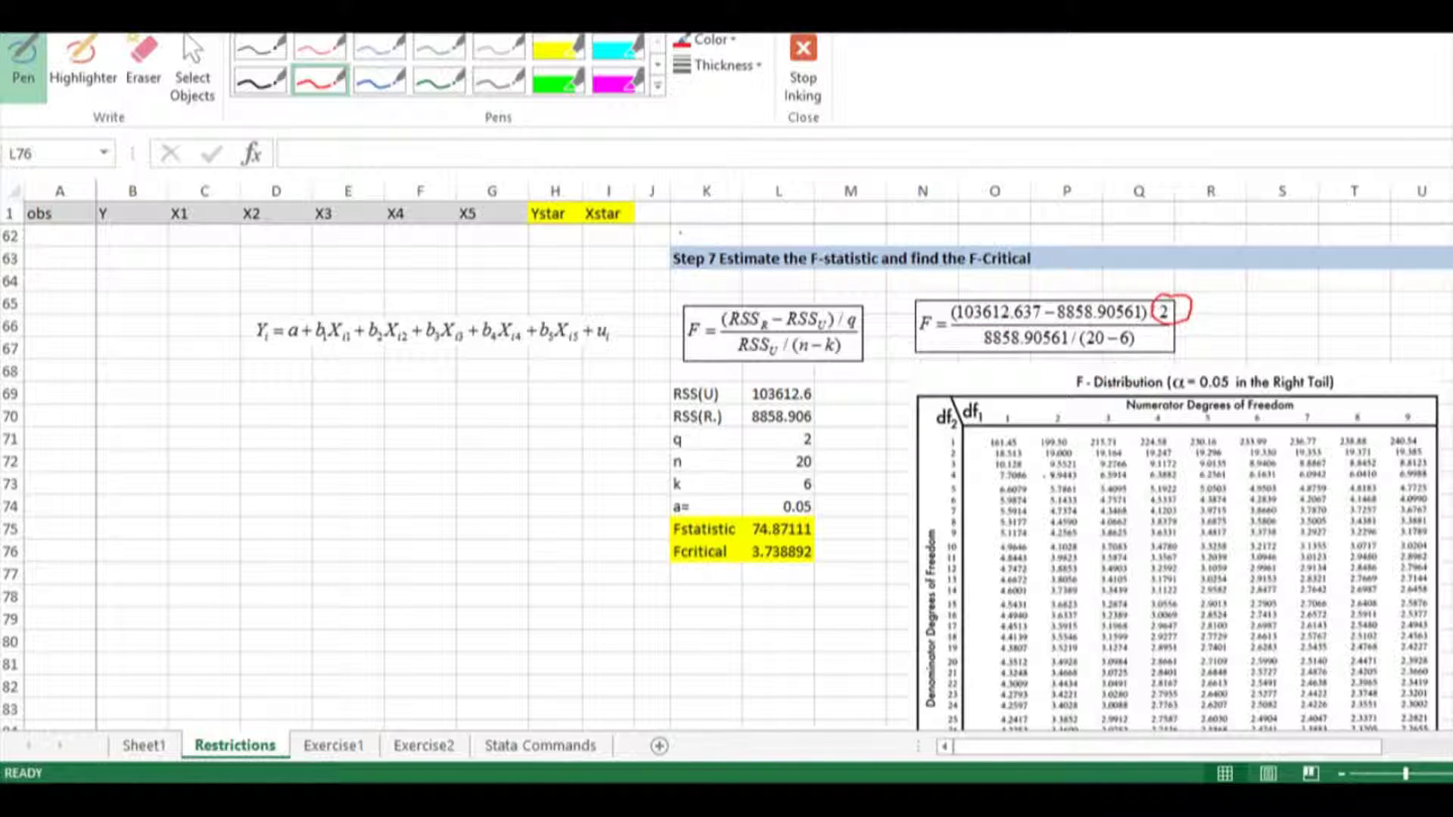
pyautogui.moveTo(1145, 321)
pyautogui.mouseDown()
pyautogui.moveTo(1099, 321)
pyautogui.moveTo(1120, 360)
pyautogui.moveTo(1156, 348)
pyautogui.mouseUp()
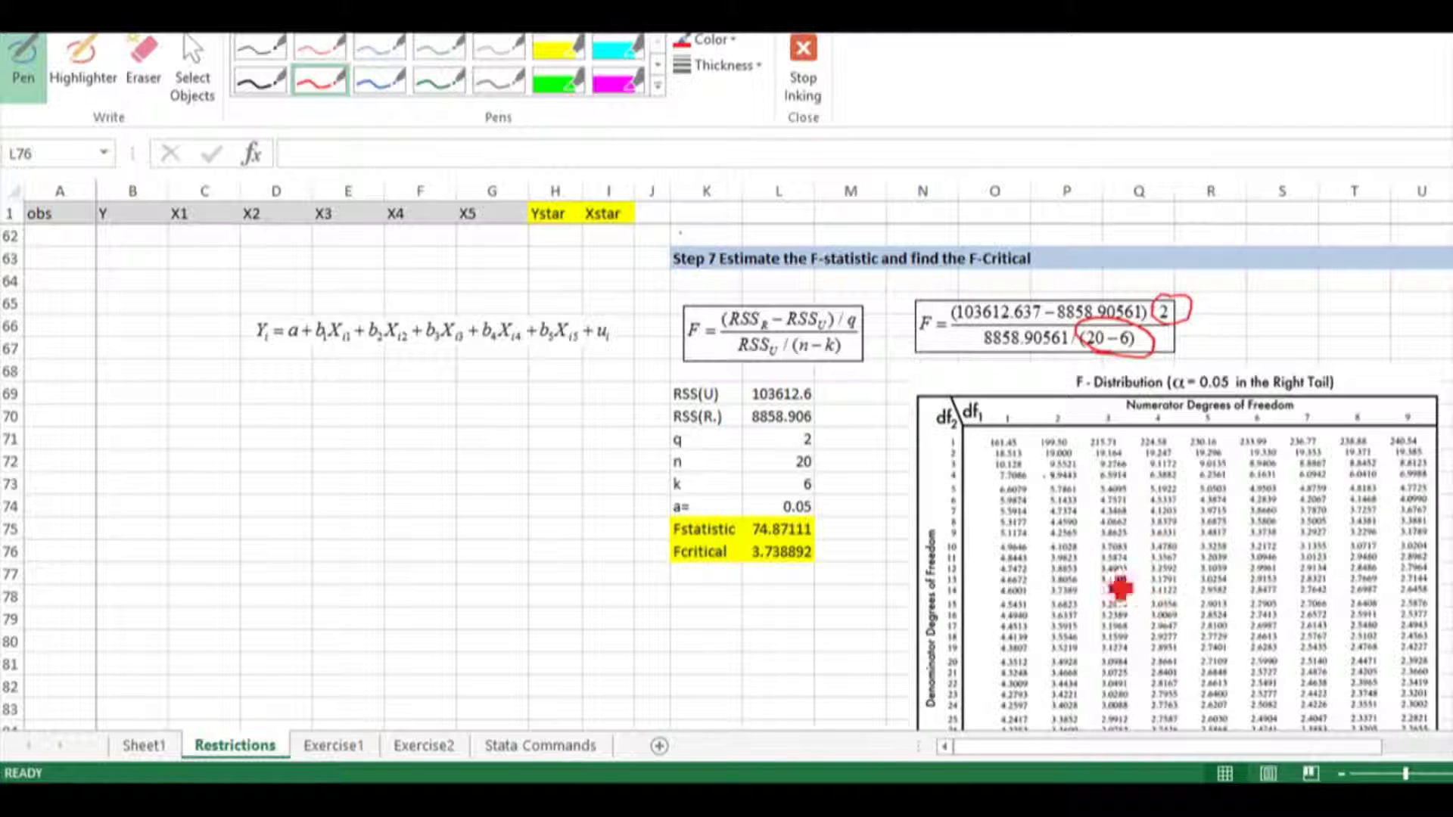
pyautogui.press('Escape')
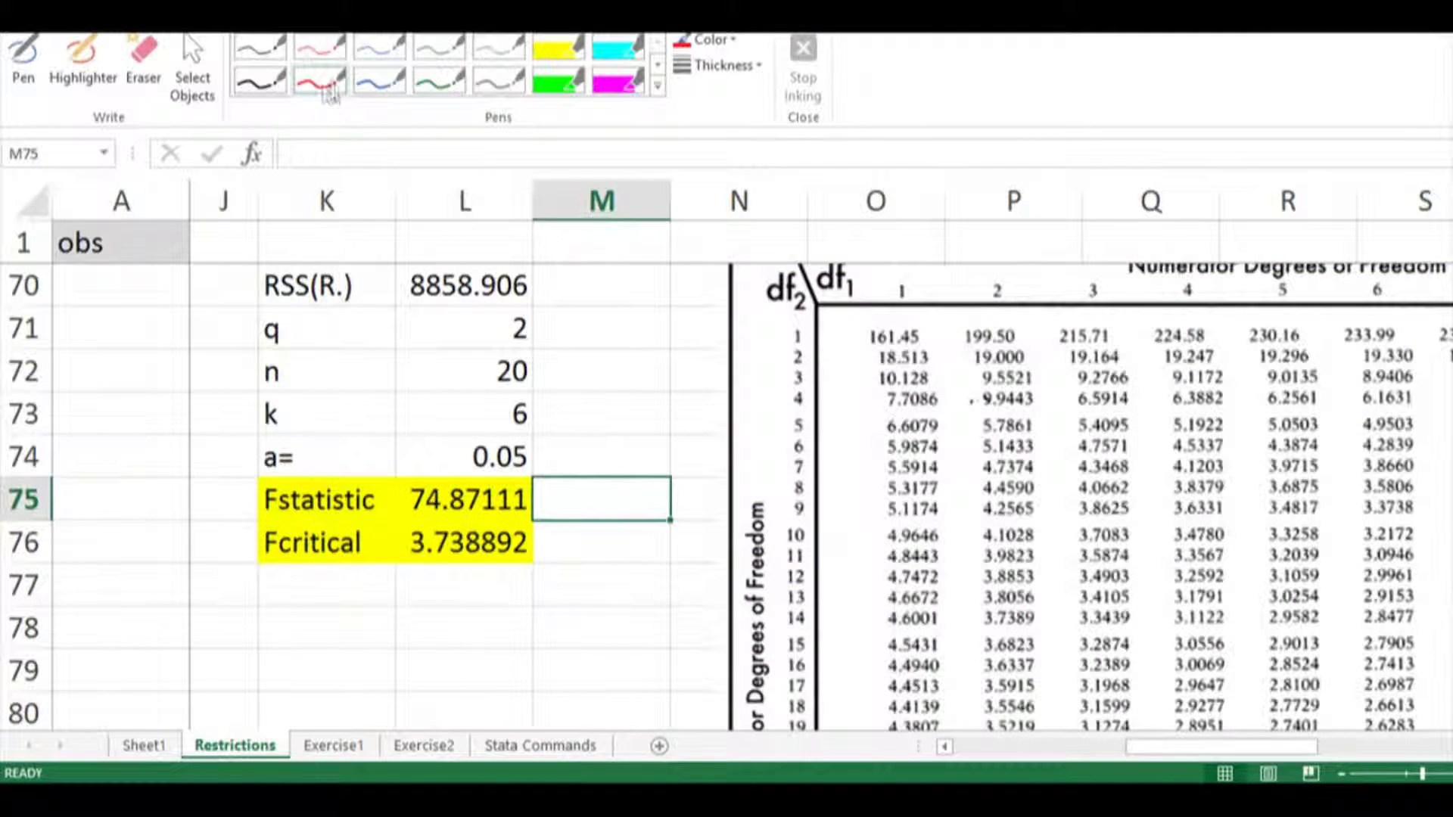
# In the F-distribution table, circle df1 = 2 and df2 = 14 in red and underline the critical value where they meet
pyautogui.click(331, 89)
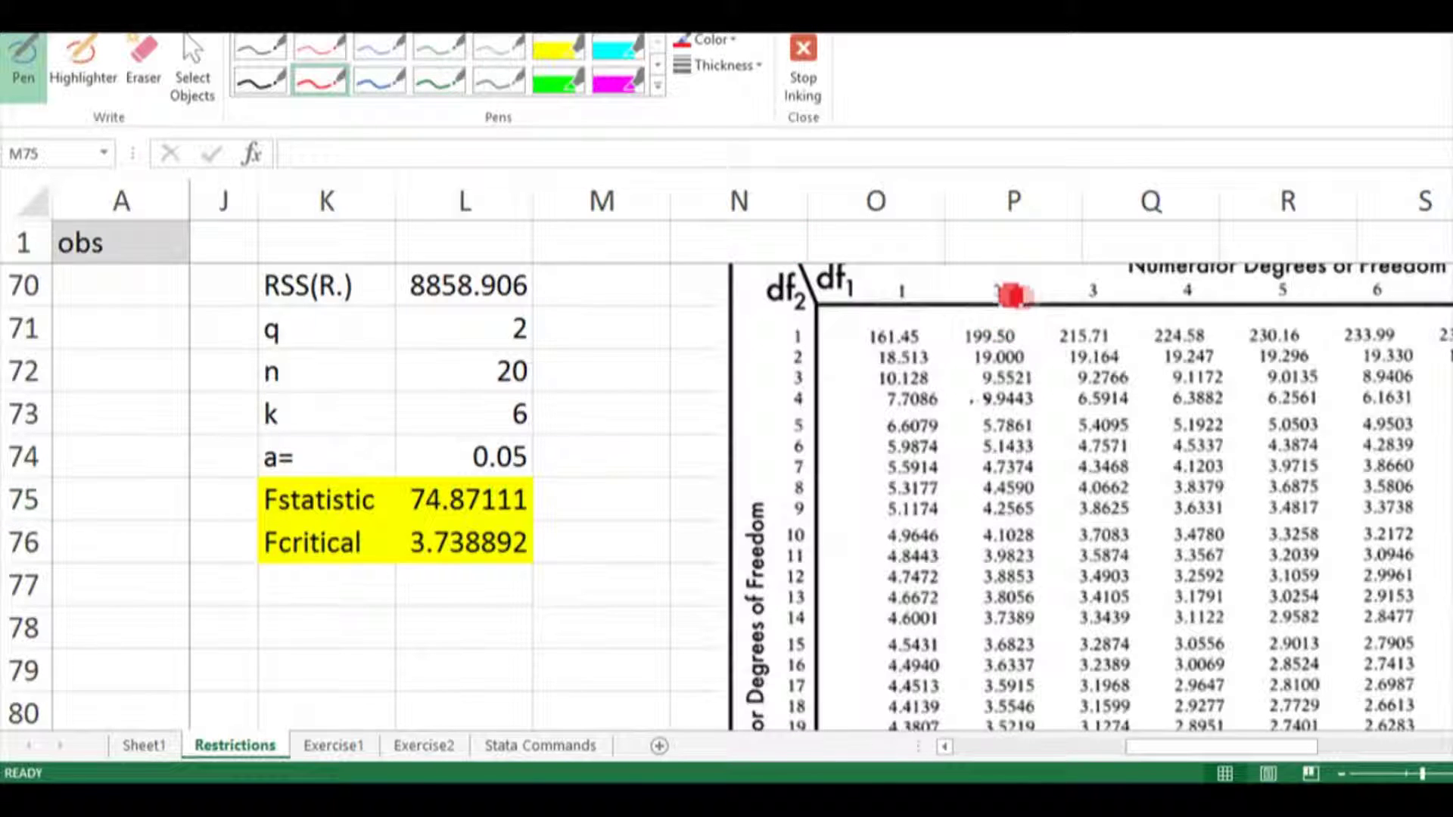
pyautogui.moveTo(1015, 285)
pyautogui.mouseDown()
pyautogui.moveTo(976, 299)
pyautogui.moveTo(1018, 282)
pyautogui.mouseUp()
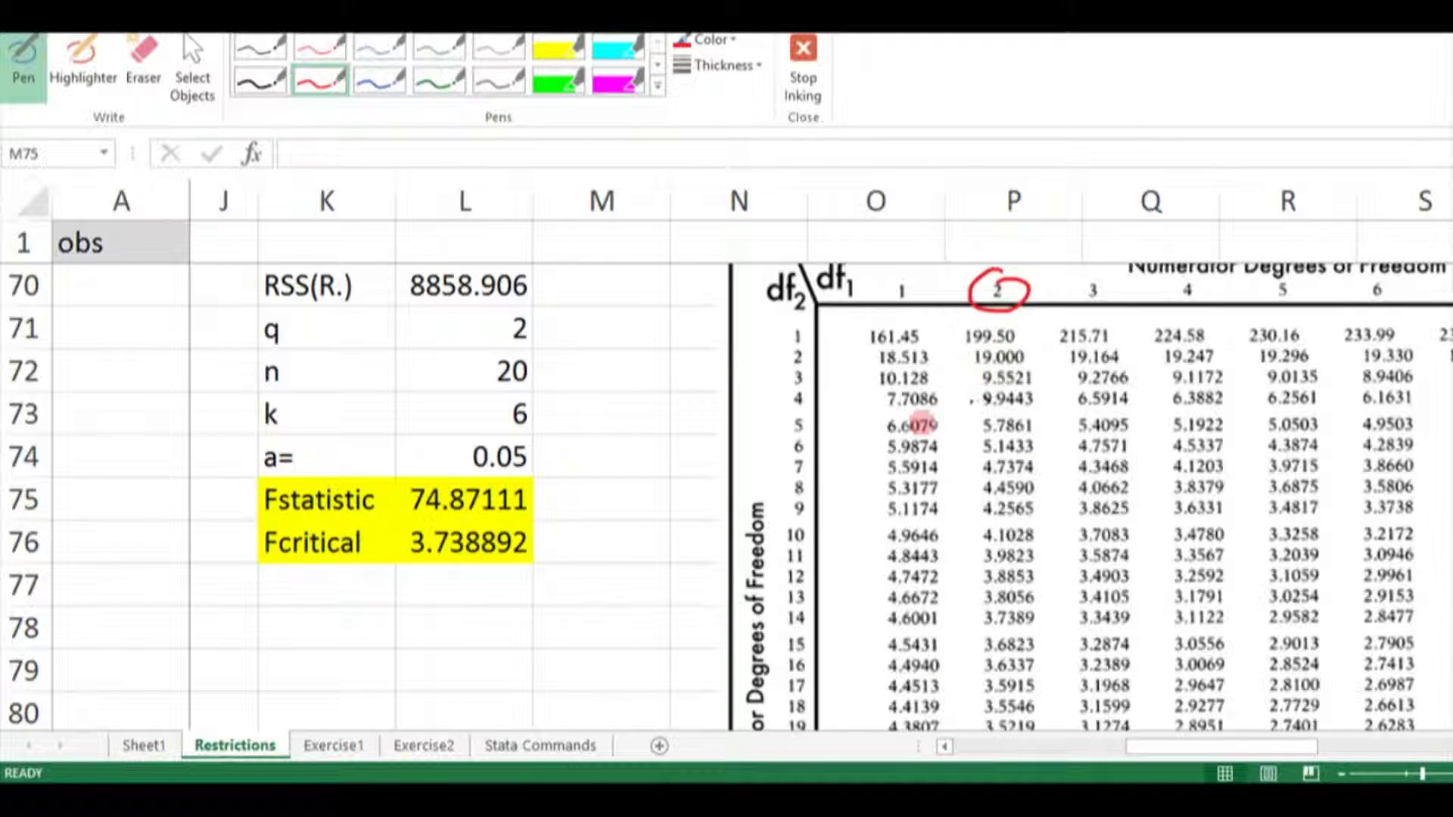
pyautogui.moveTo(807, 617)
pyautogui.mouseDown()
pyautogui.moveTo(791, 627)
pyautogui.moveTo(804, 614)
pyautogui.mouseUp()
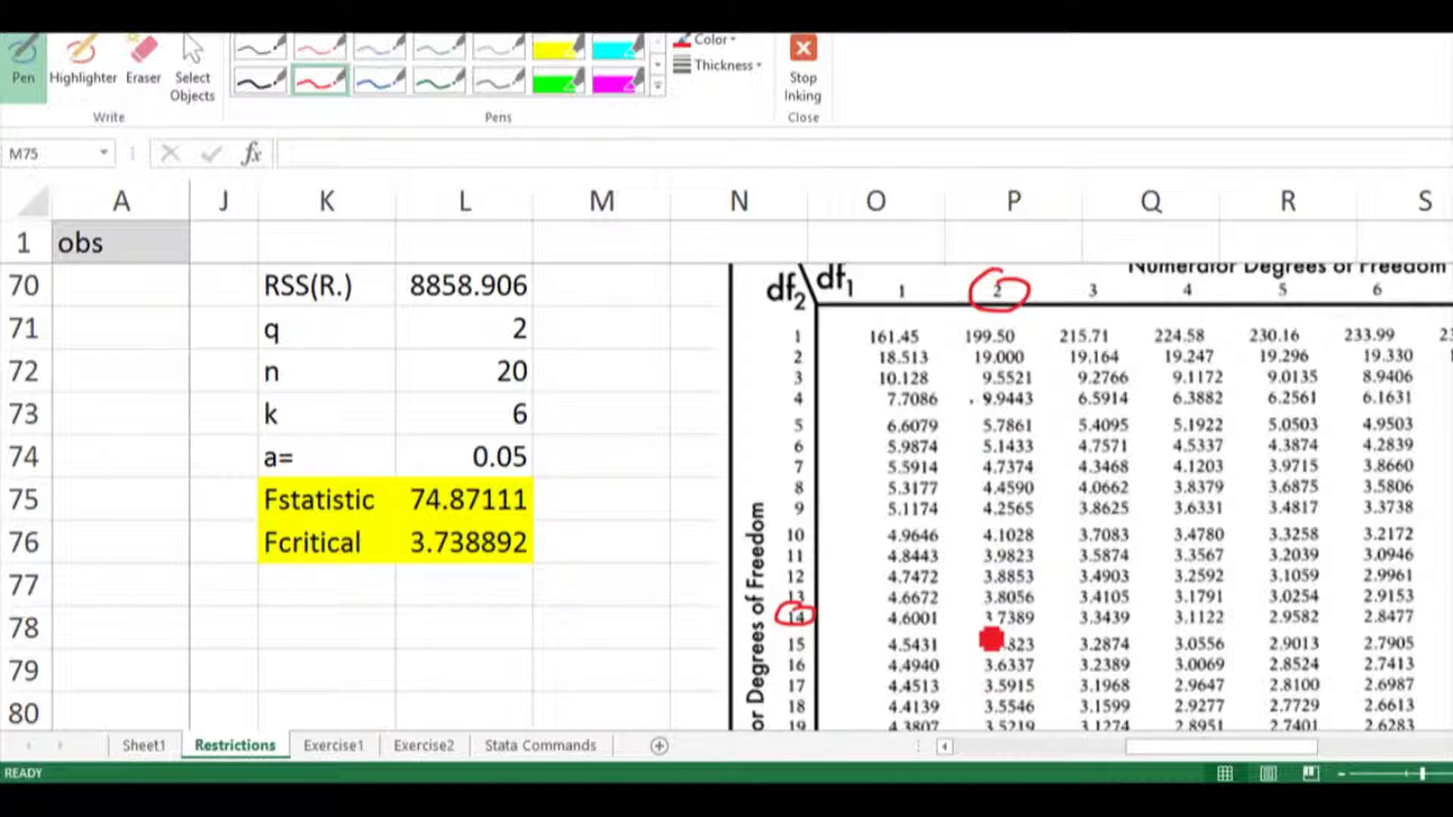
pyautogui.moveTo(973, 626); pyautogui.dragTo(1050, 630)
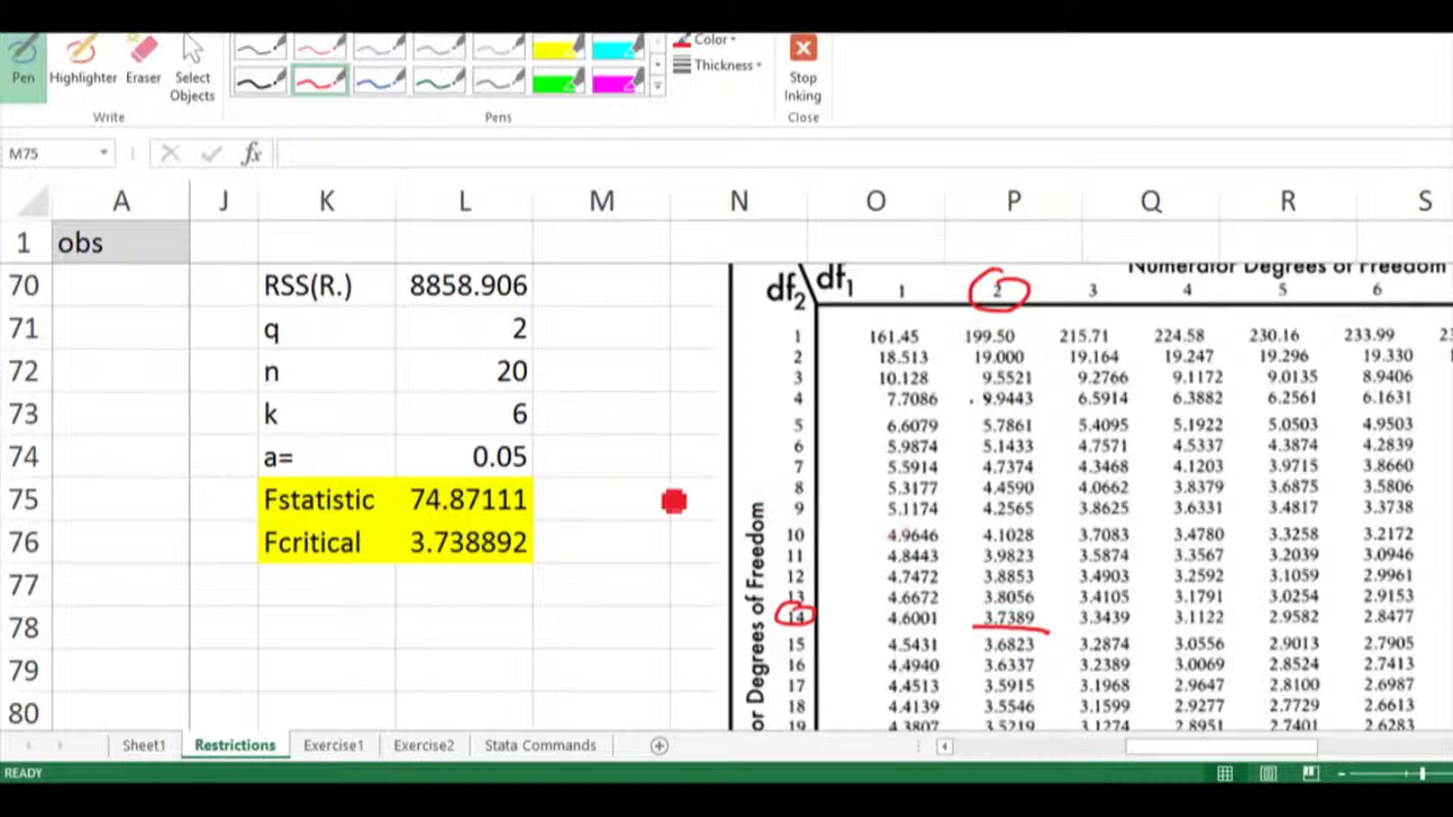
# Handwrite 3.7389 in red below the Fcritical cell and stop inking
pyautogui.moveTo(342, 616)
pyautogui.mouseDown()
pyautogui.moveTo(354, 644)
pyautogui.moveTo(496, 610)
pyautogui.mouseUp()
pyautogui.click(382, 635)
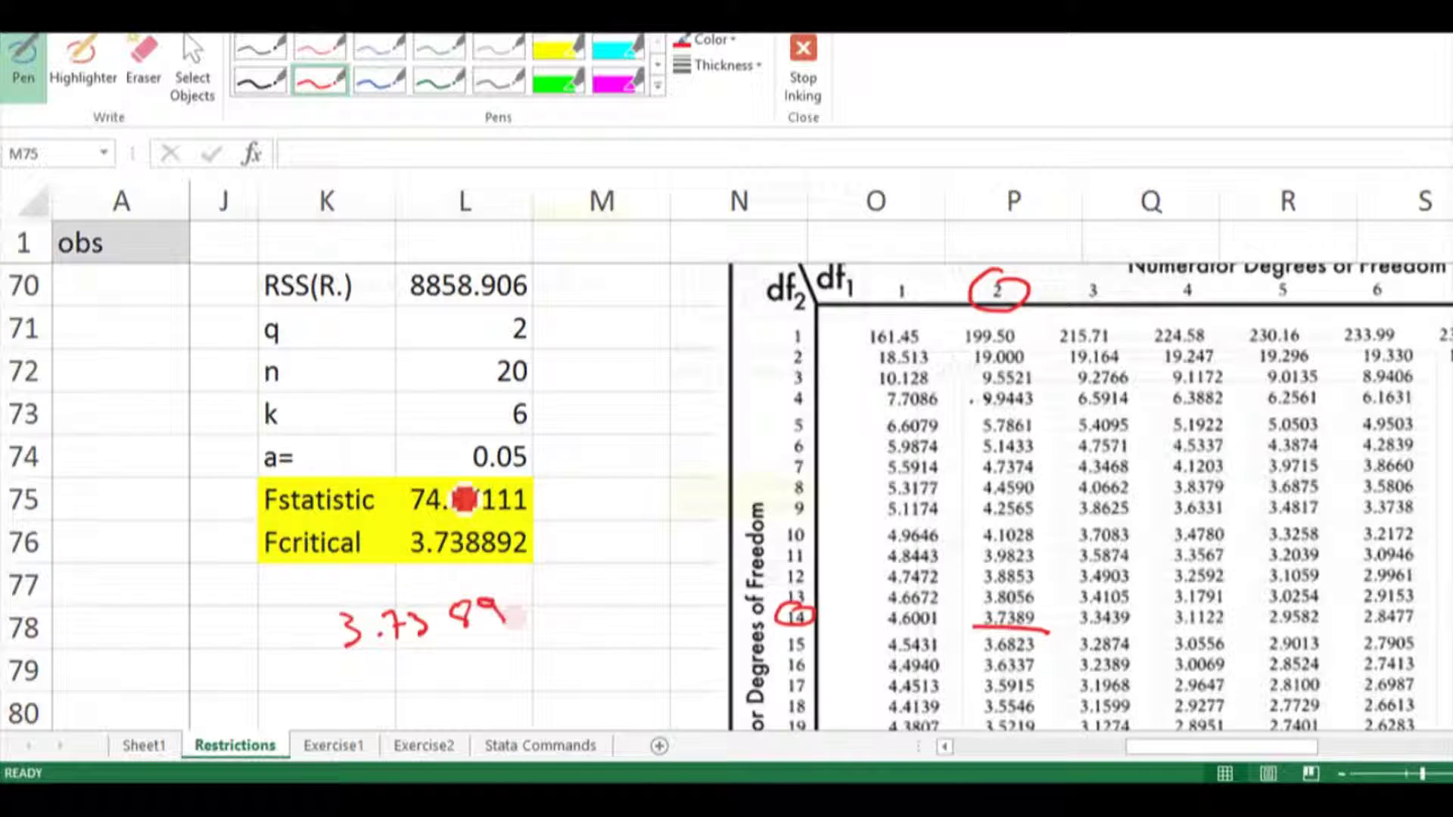
pyautogui.press('Escape')
# Check the Fcritical formula in L76 and calculate the critical value in L79 with =F.INV(1-0.05;2;14)
pyautogui.scroll(-5, 486, 496)
pyautogui.click(771, 572)
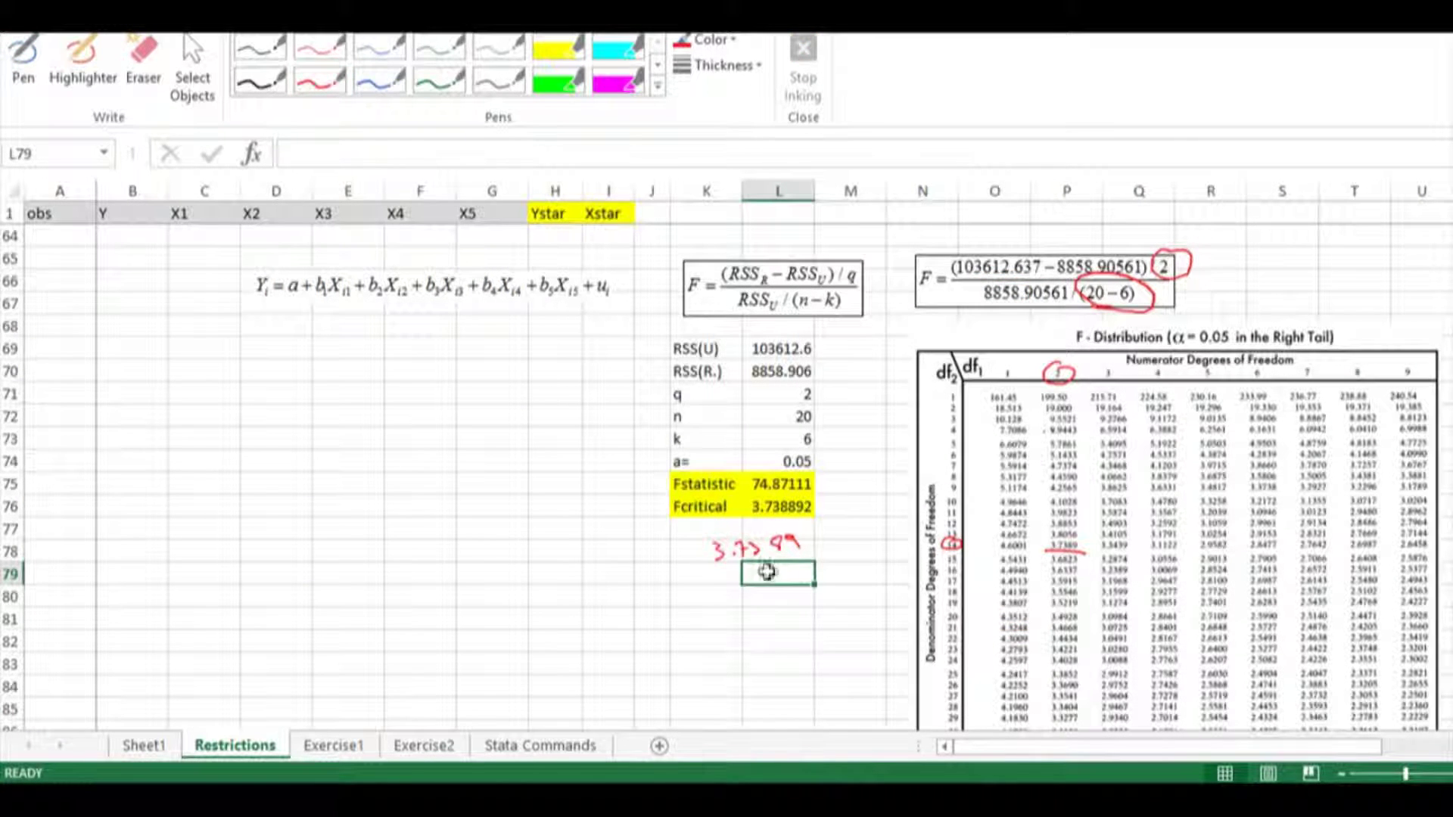
pyautogui.click(775, 506)
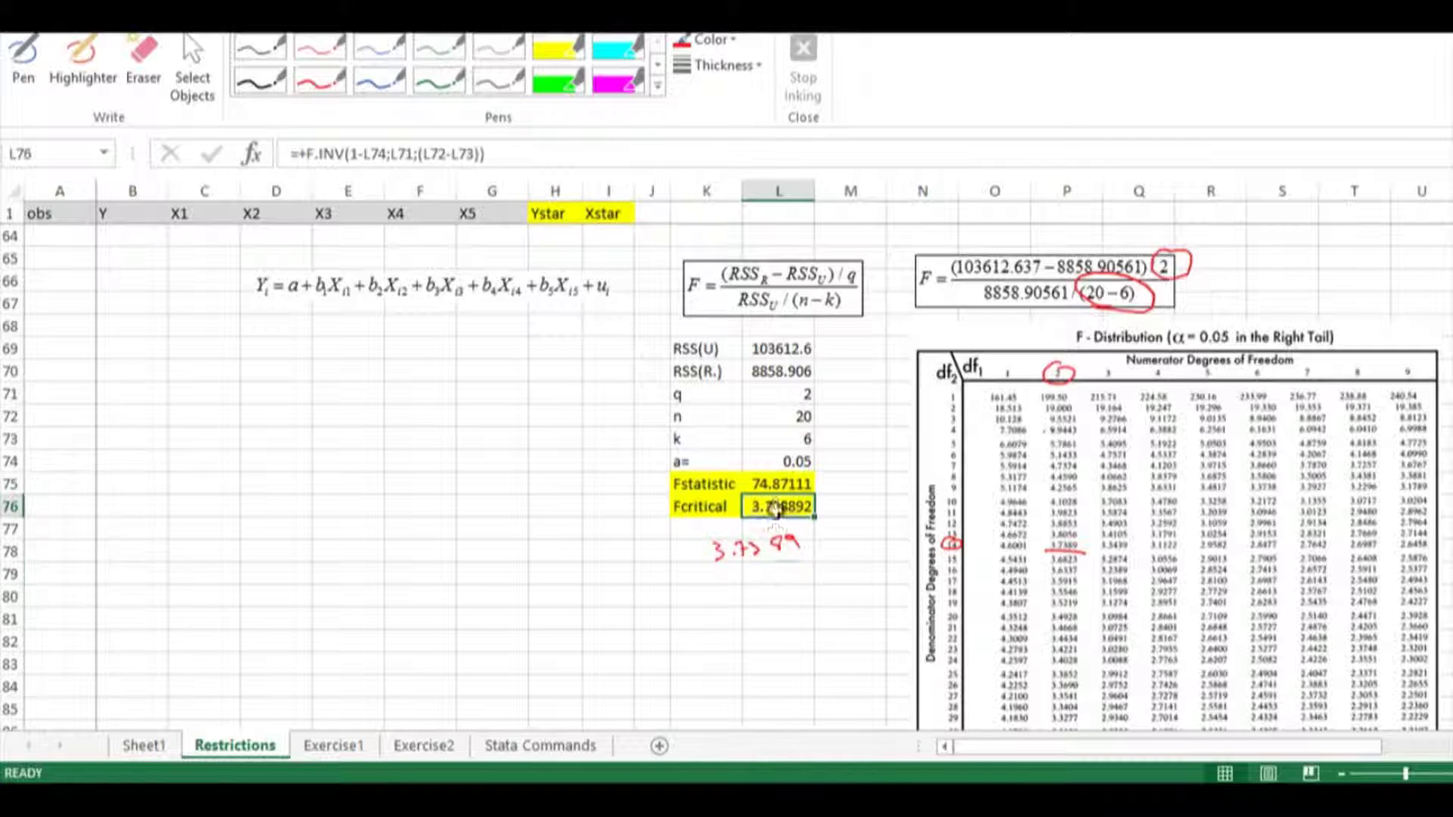
pyautogui.click(766, 574)
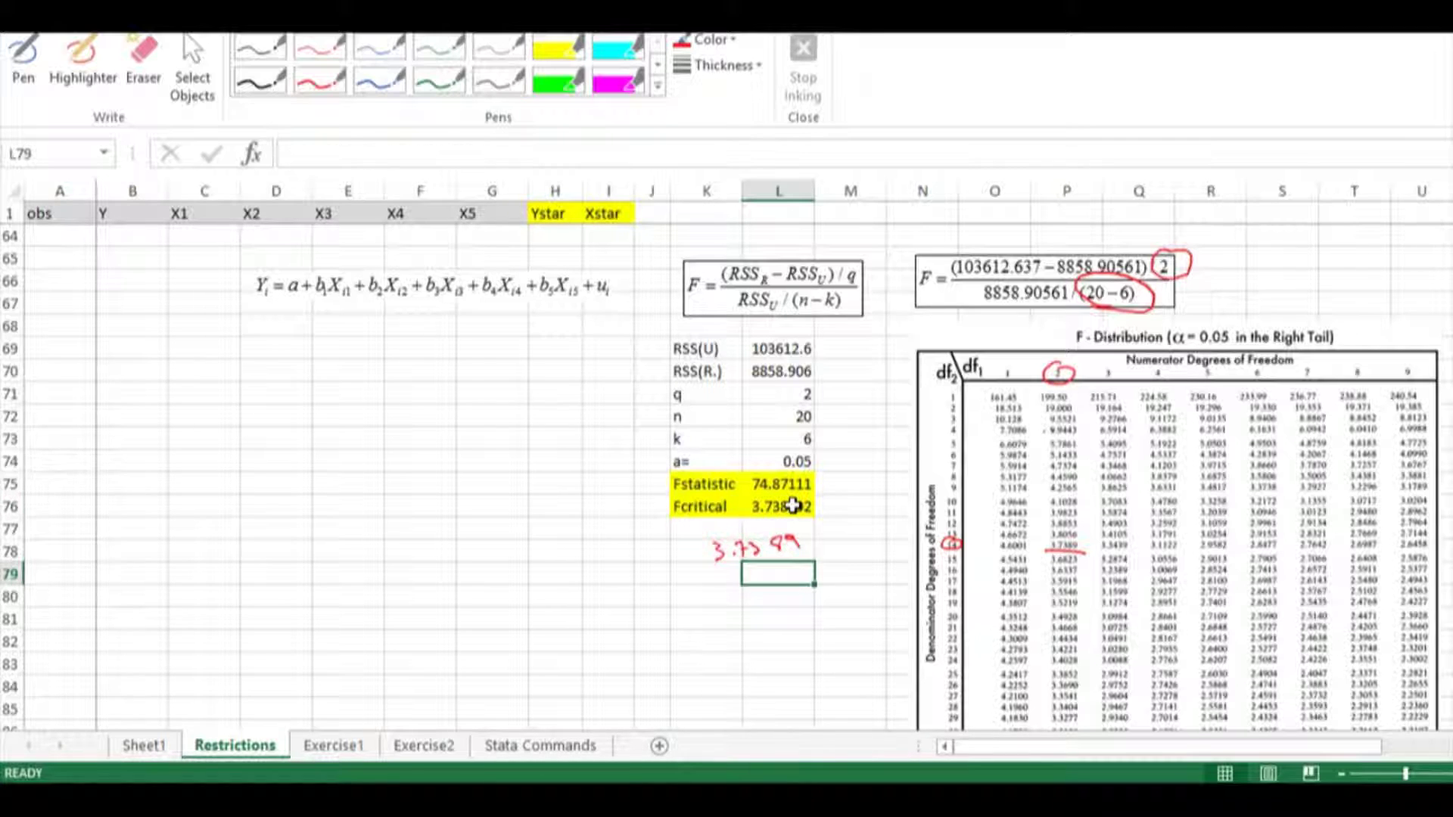
pyautogui.write('=f')
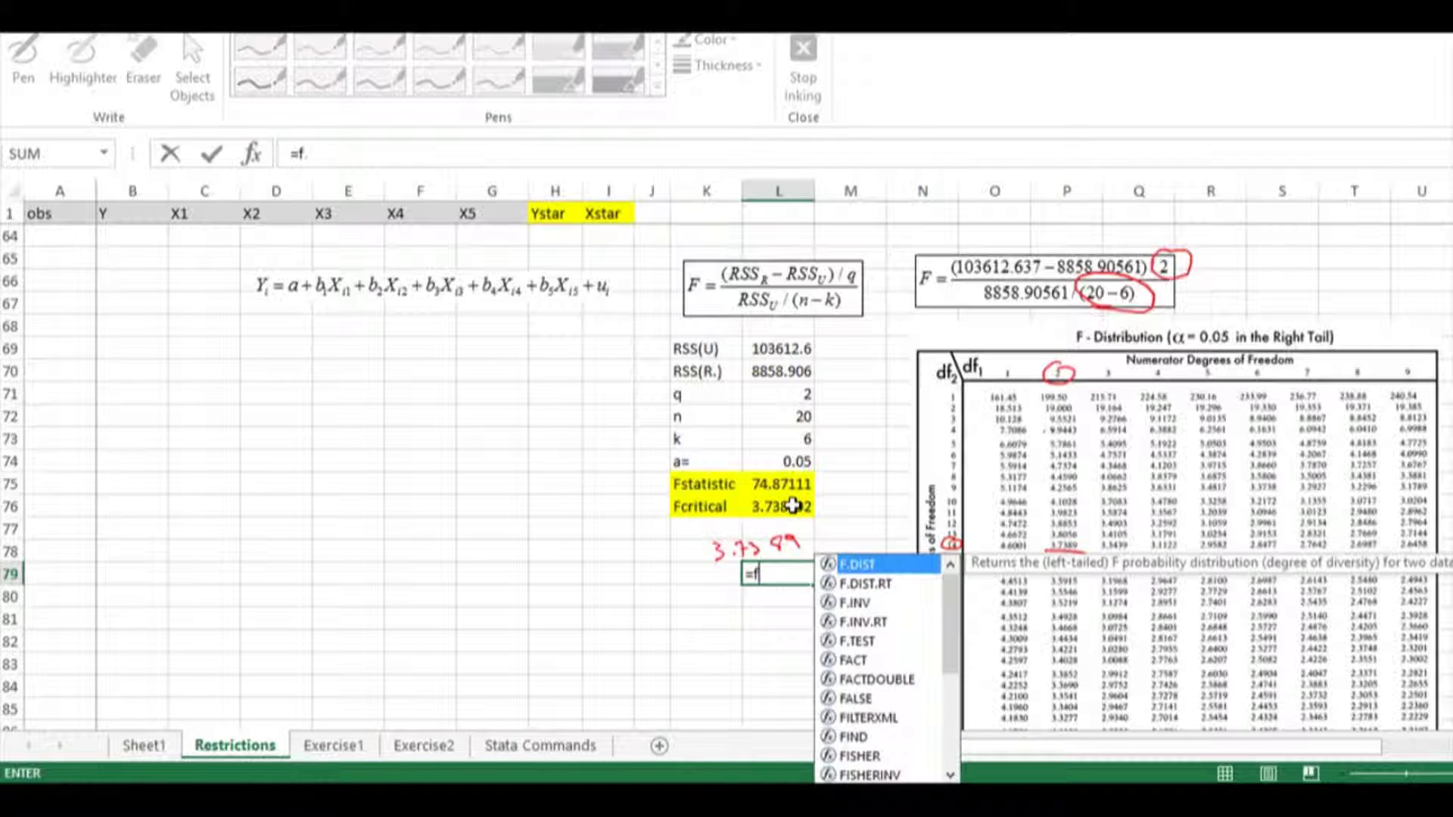
pyautogui.write('.inv(')
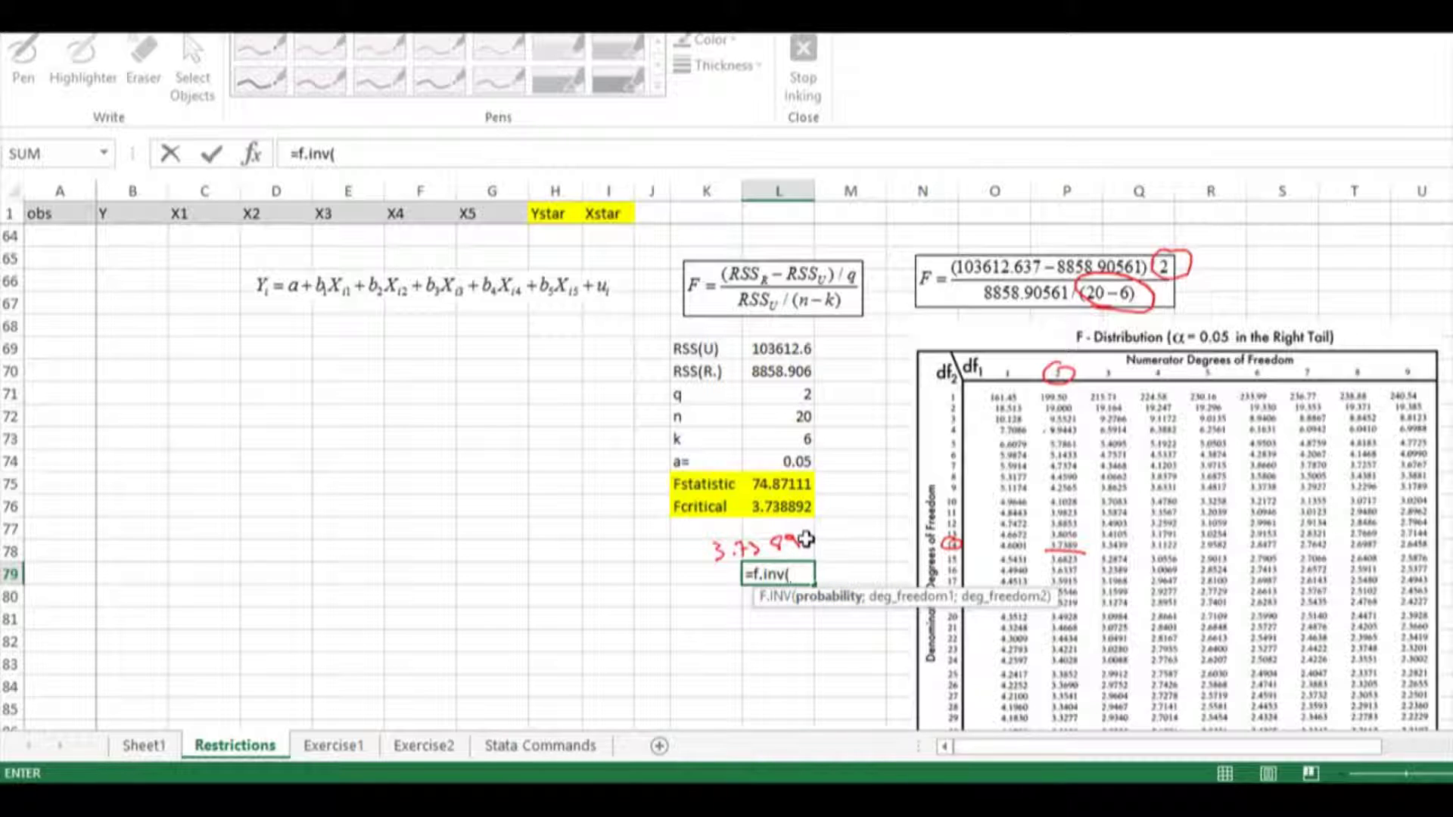
pyautogui.write('1-0.')
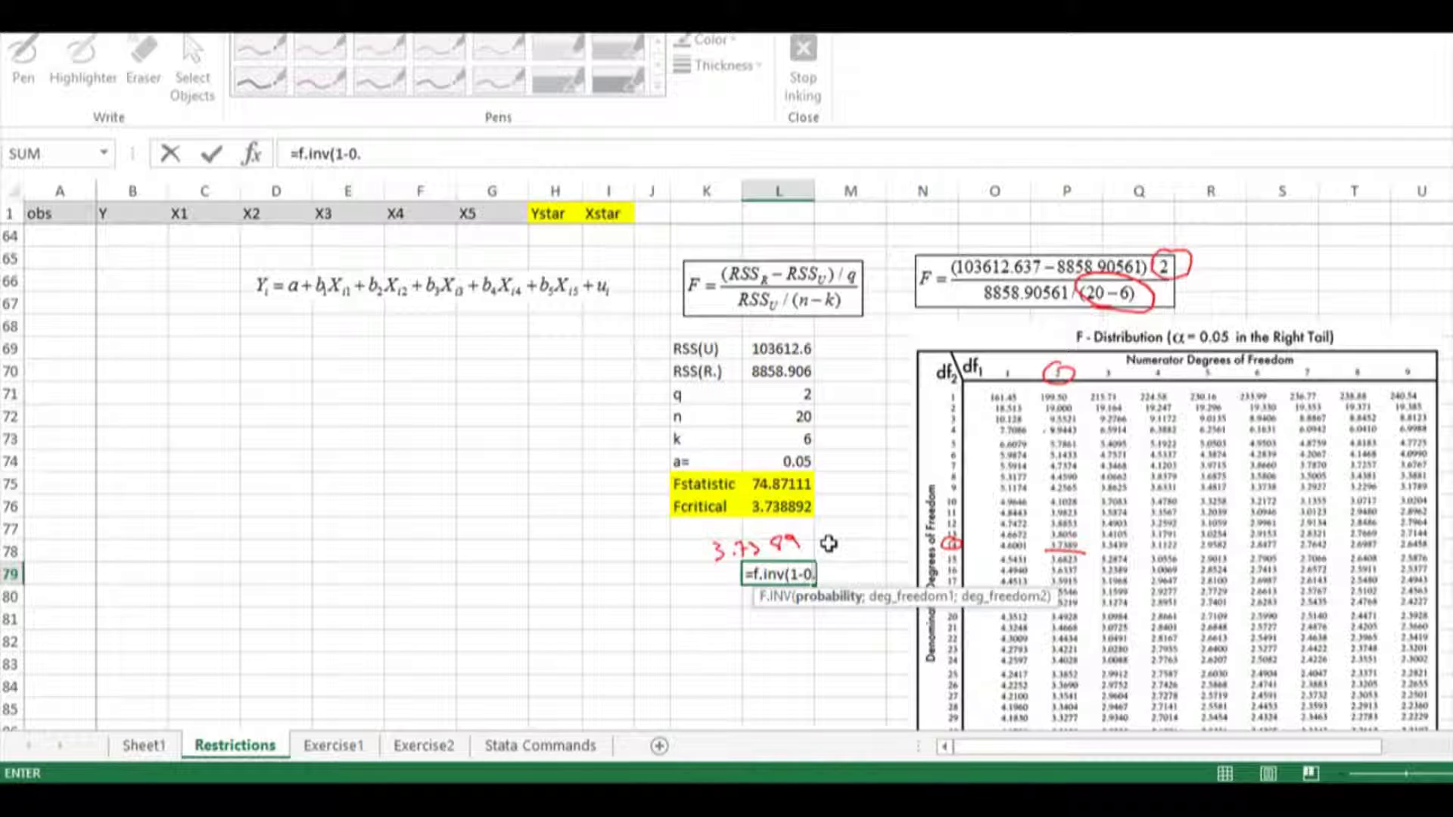
pyautogui.write('05;')
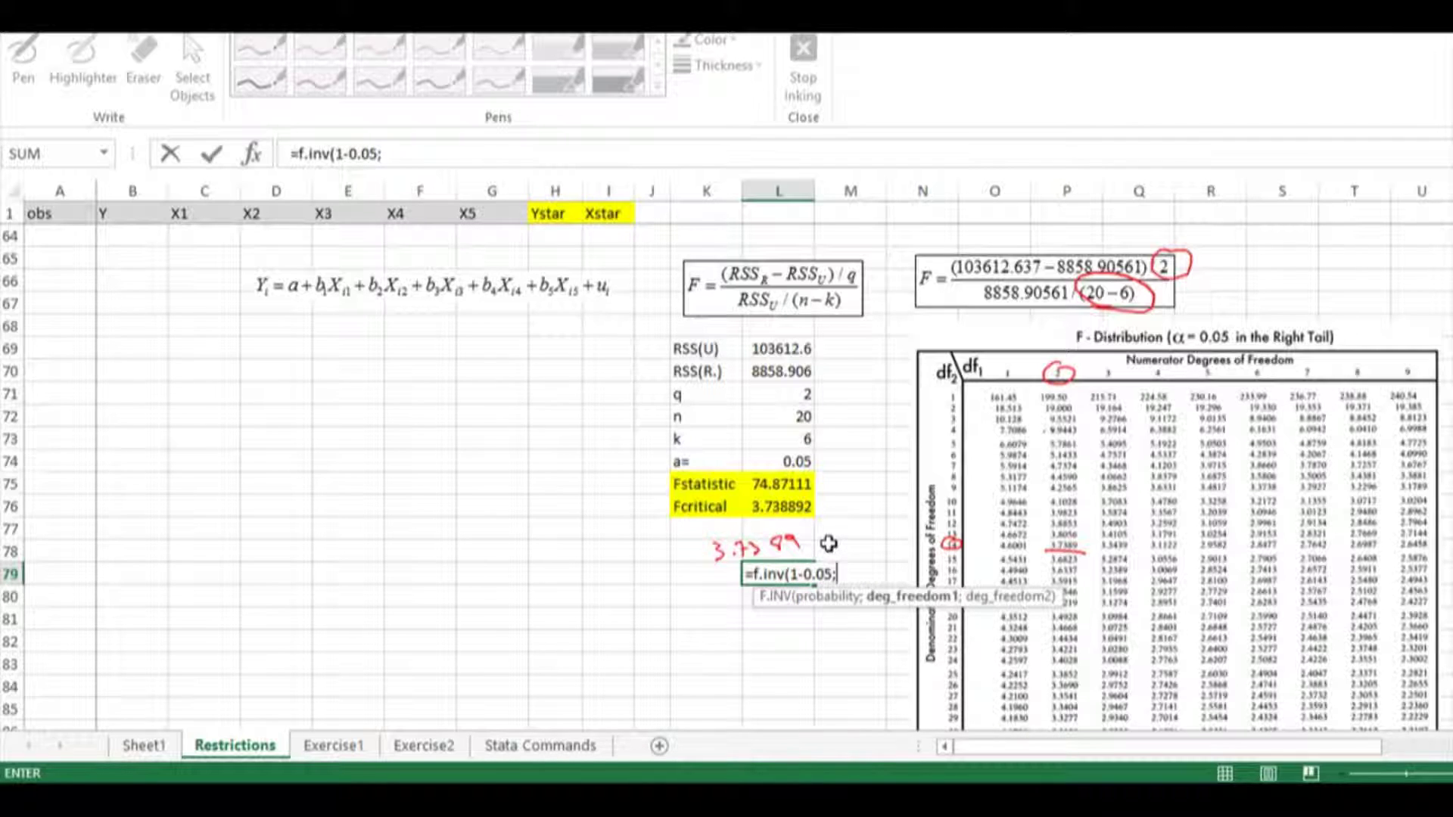
pyautogui.write('2;14')
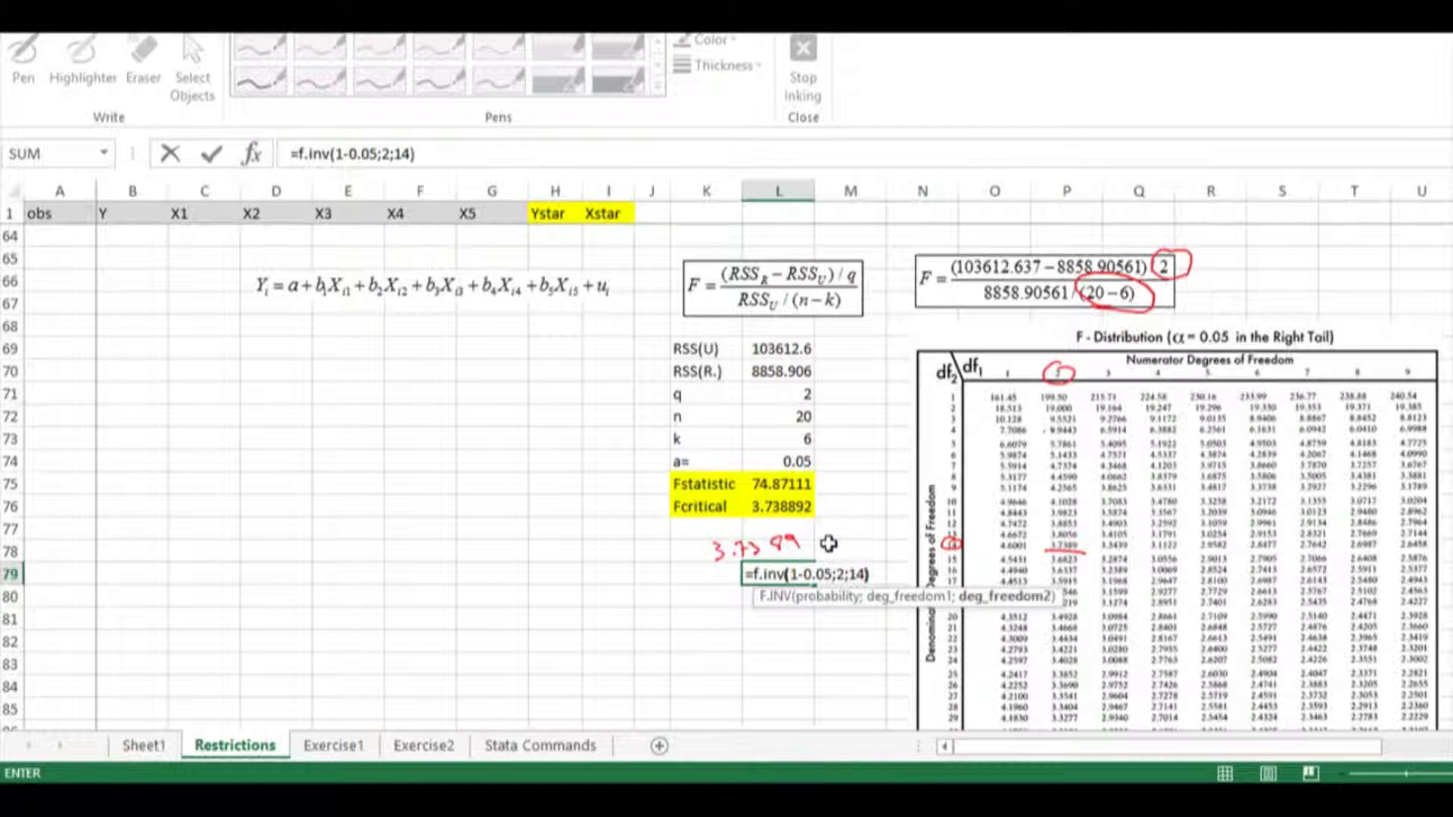
pyautogui.press('Return')
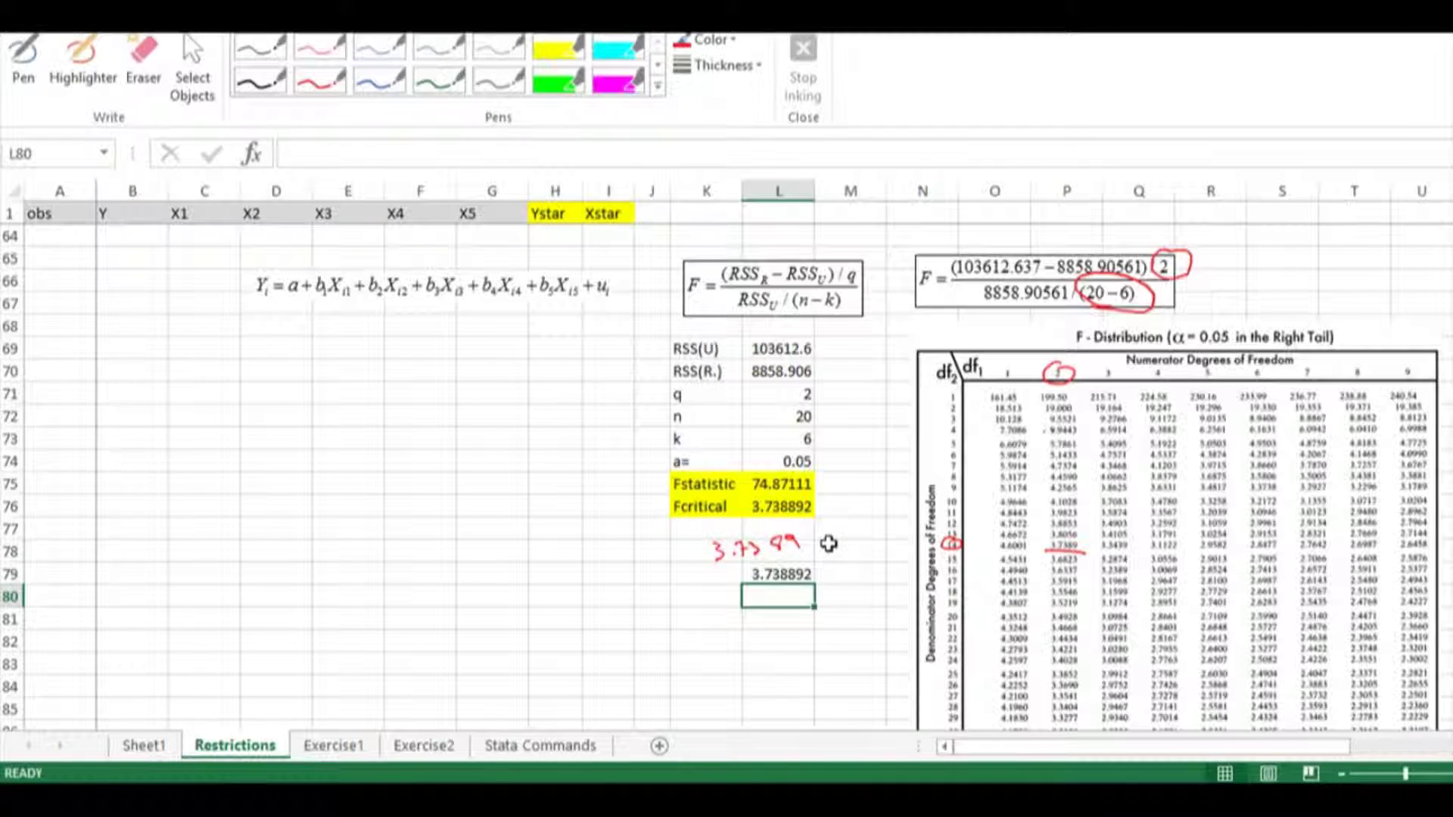
pyautogui.press('Up')
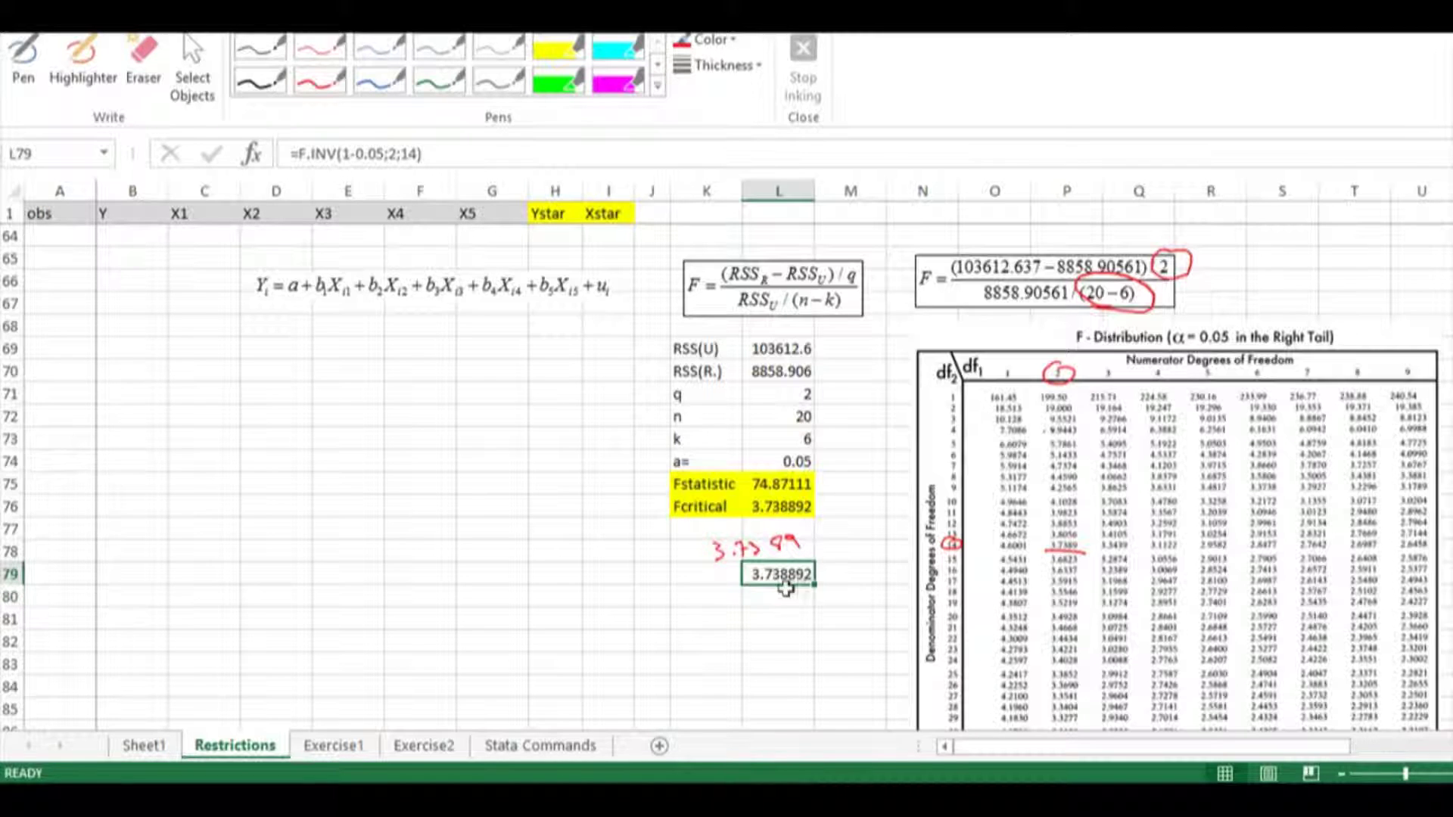
# On the Step 8 F distribution, draw a red dashed vertical line in the tail and label its sides H0 and H1
pyautogui.click(796, 510)
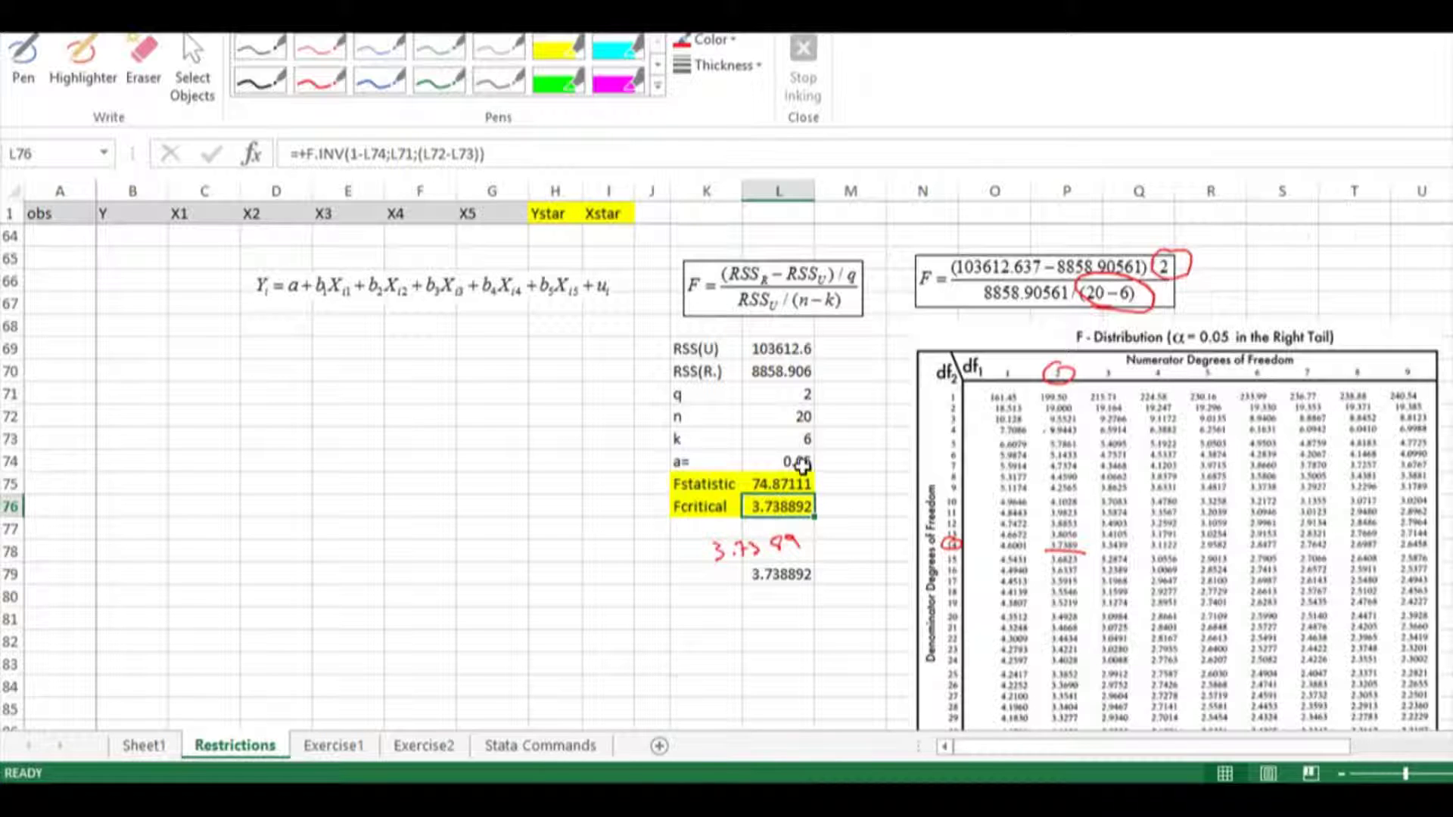
pyautogui.scroll(-2, 803, 465)
pyautogui.scroll(-2, 804, 468)
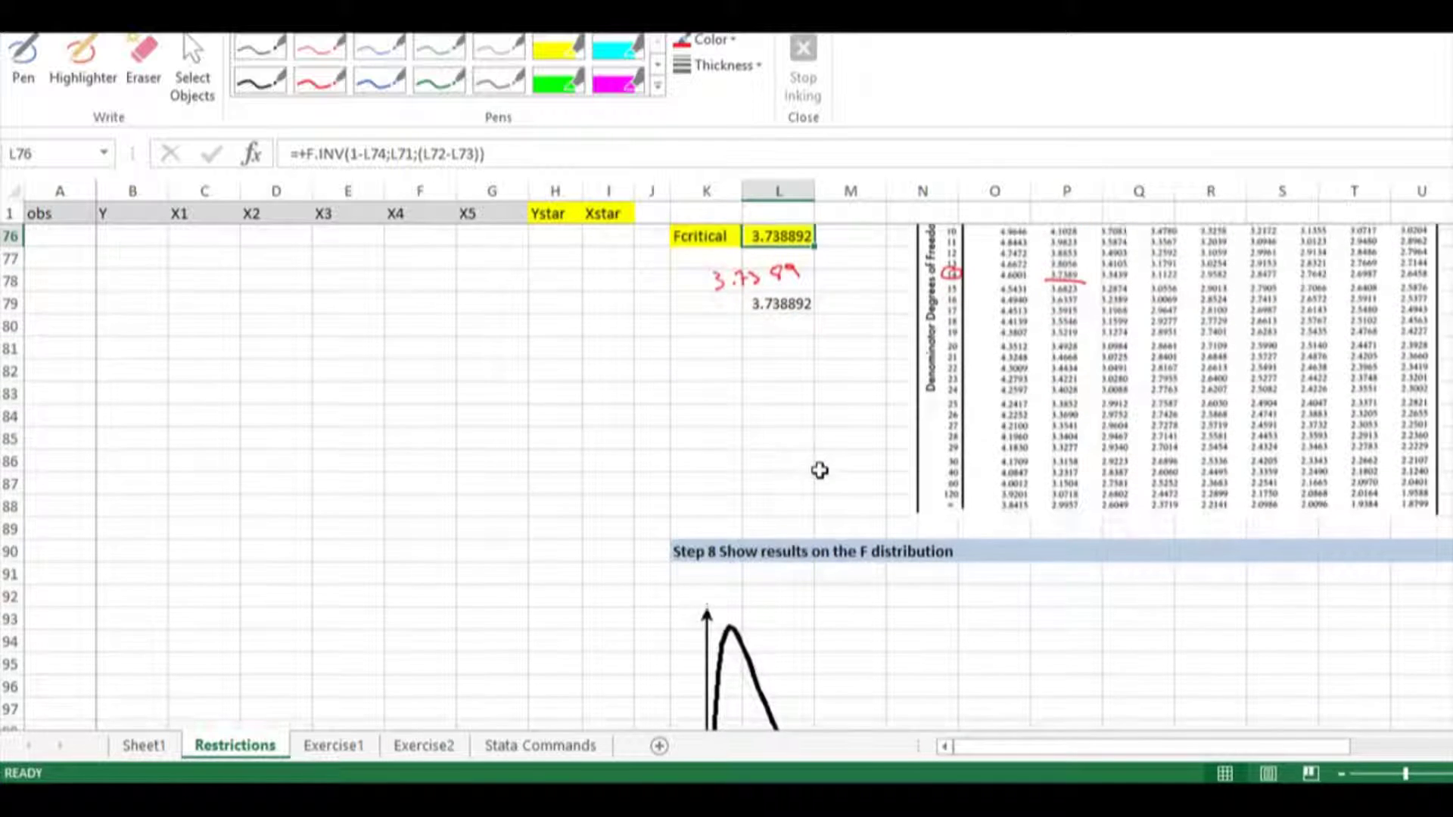
pyautogui.scroll(-4, 819, 470)
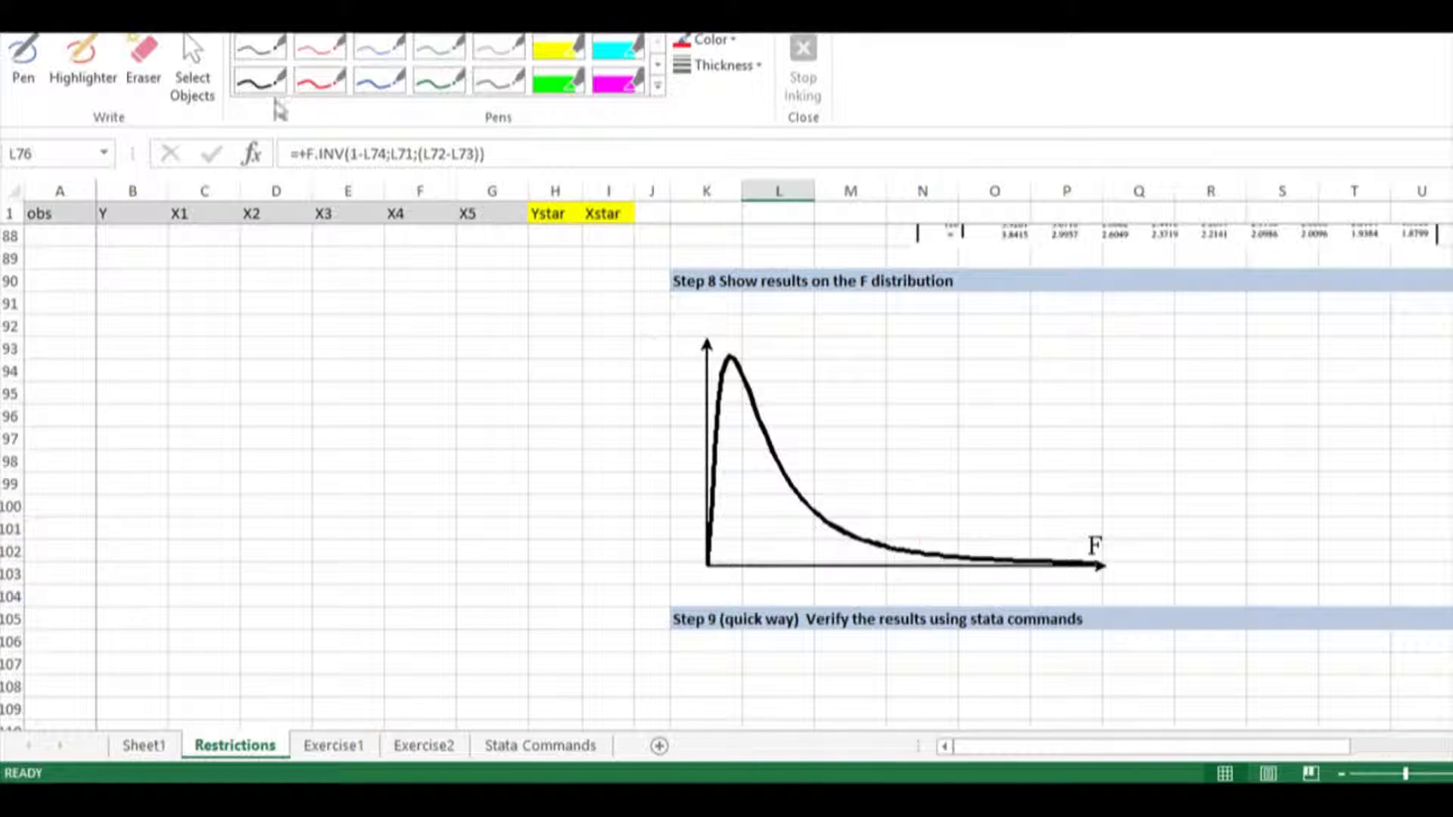
pyautogui.click(320, 80)
pyautogui.moveTo(960, 577)
pyautogui.mouseDown()
pyautogui.moveTo(969, 326)
pyautogui.moveTo(984, 354)
pyautogui.mouseUp()
pyautogui.moveTo(1009, 310)
pyautogui.mouseDown()
pyautogui.moveTo(996, 347)
pyautogui.moveTo(1009, 331)
pyautogui.moveTo(1014, 351)
pyautogui.mouseUp()
pyautogui.click(1016, 338)
pyautogui.moveTo(865, 320); pyautogui.dragTo(865, 351)
pyautogui.moveTo(866, 338); pyautogui.dragTo(882, 336)
pyautogui.moveTo(881, 317); pyautogui.dragTo(894, 347)
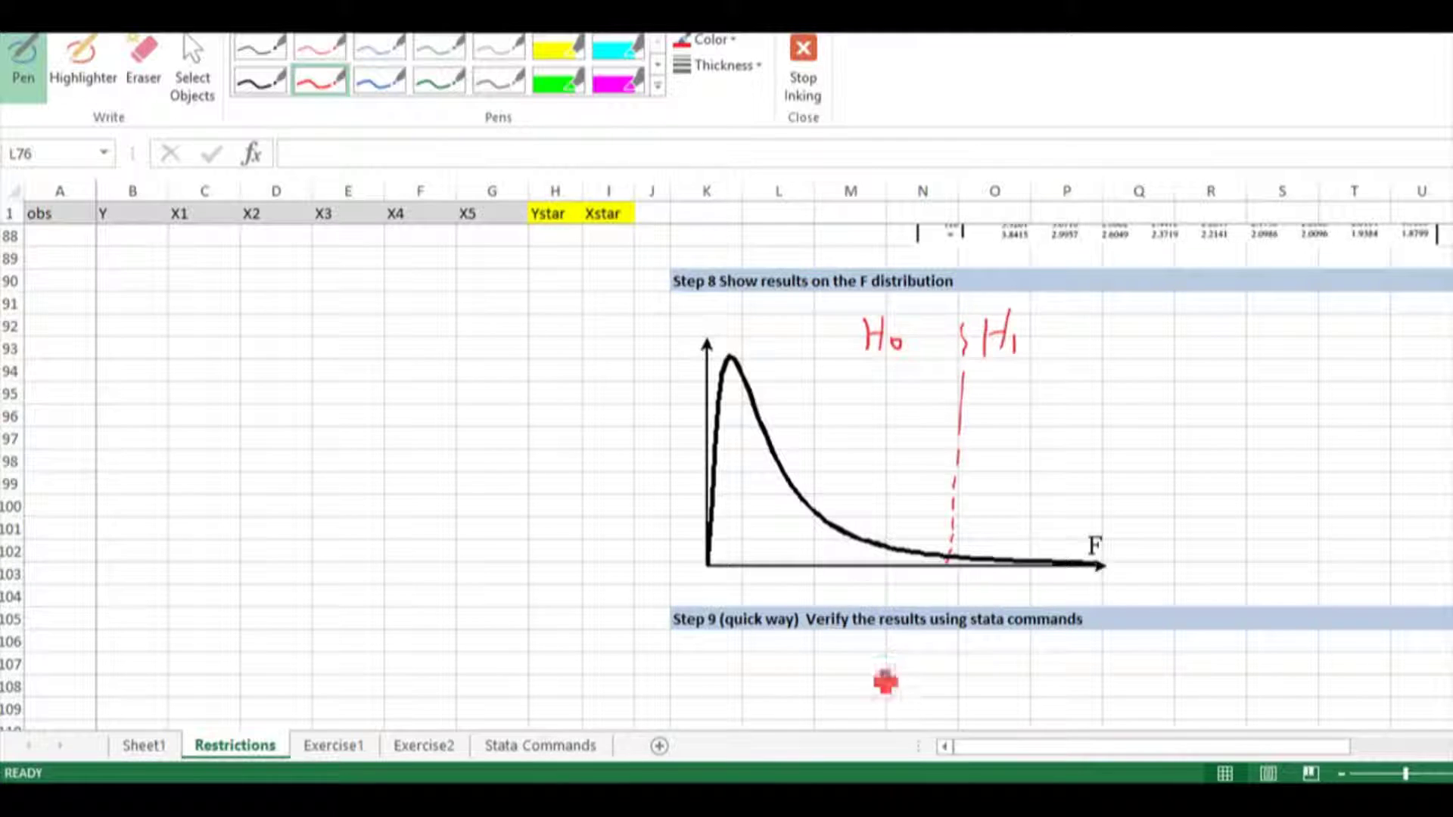
# Shade the tail beyond the dashed line in red, label it 0.05, and write the critical value 3.73 below the line
pyautogui.moveTo(963, 564)
pyautogui.mouseDown()
pyautogui.moveTo(1021, 578)
pyautogui.moveTo(1001, 543)
pyautogui.moveTo(1056, 543)
pyautogui.mouseUp()
pyautogui.click(1018, 542)
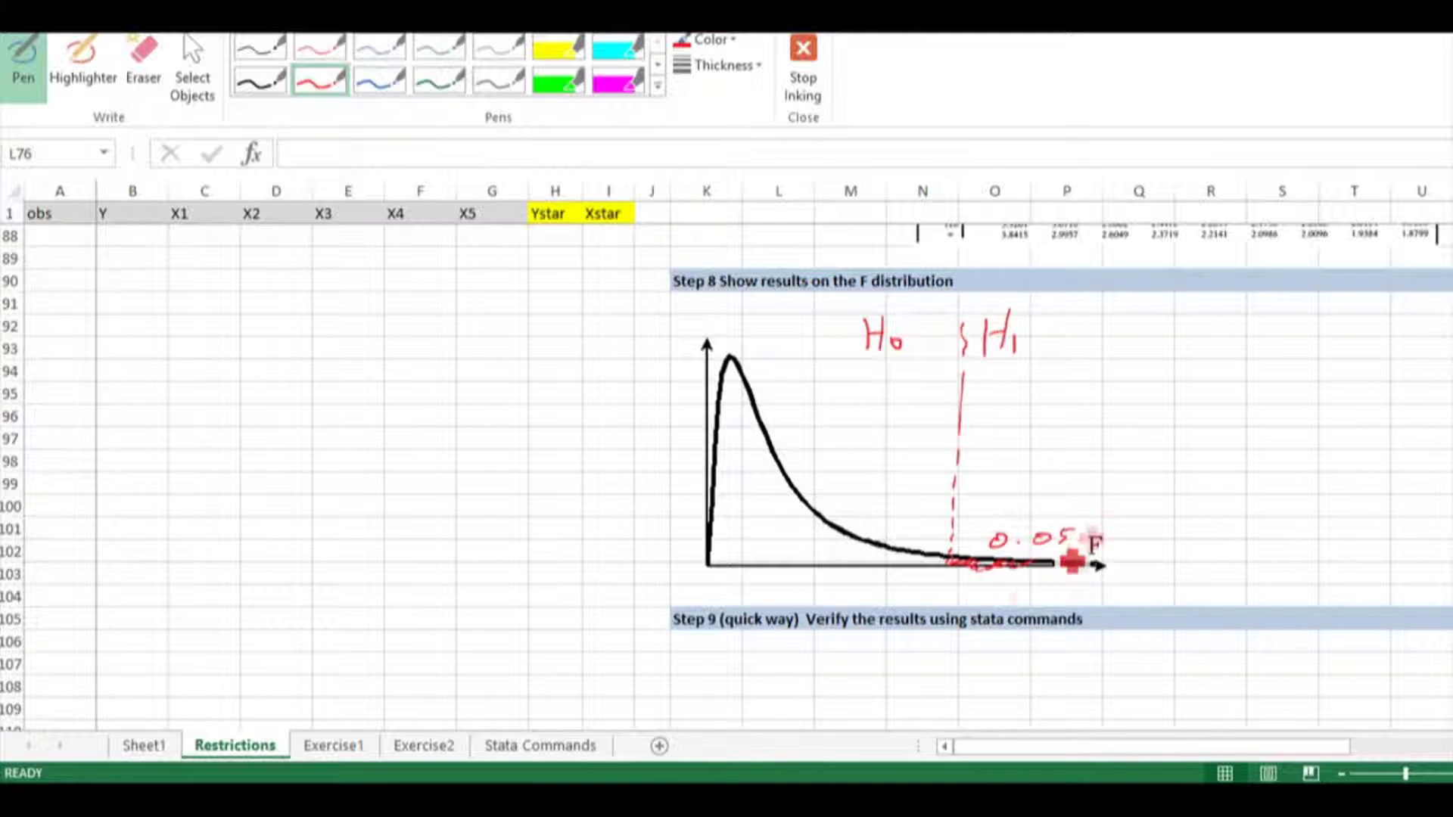
pyautogui.press('Escape')
pyautogui.click(319, 80)
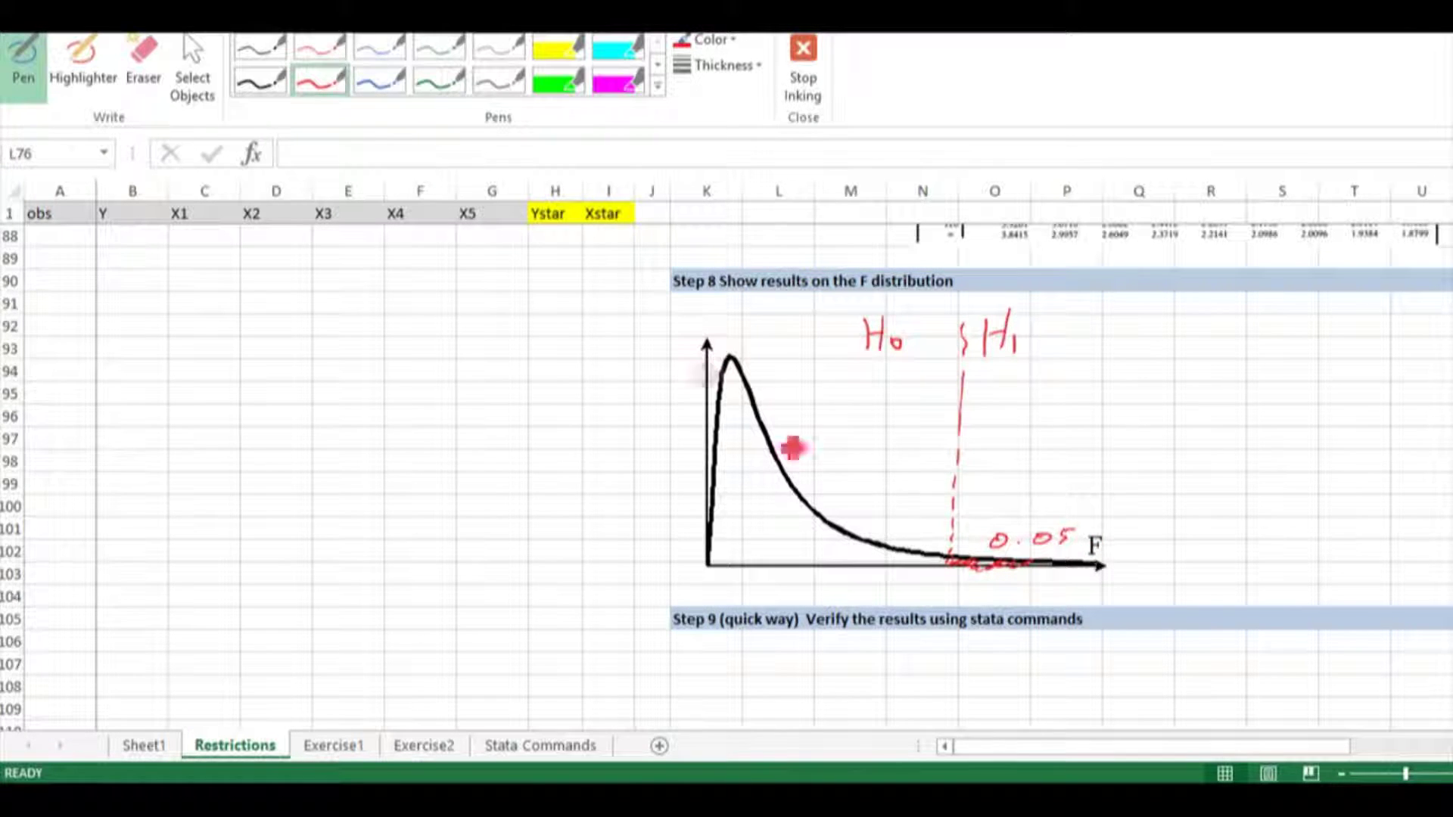
pyautogui.moveTo(913, 580)
pyautogui.mouseDown()
pyautogui.moveTo(947, 608)
pyautogui.moveTo(977, 594)
pyautogui.mouseUp()
pyautogui.click(950, 589)
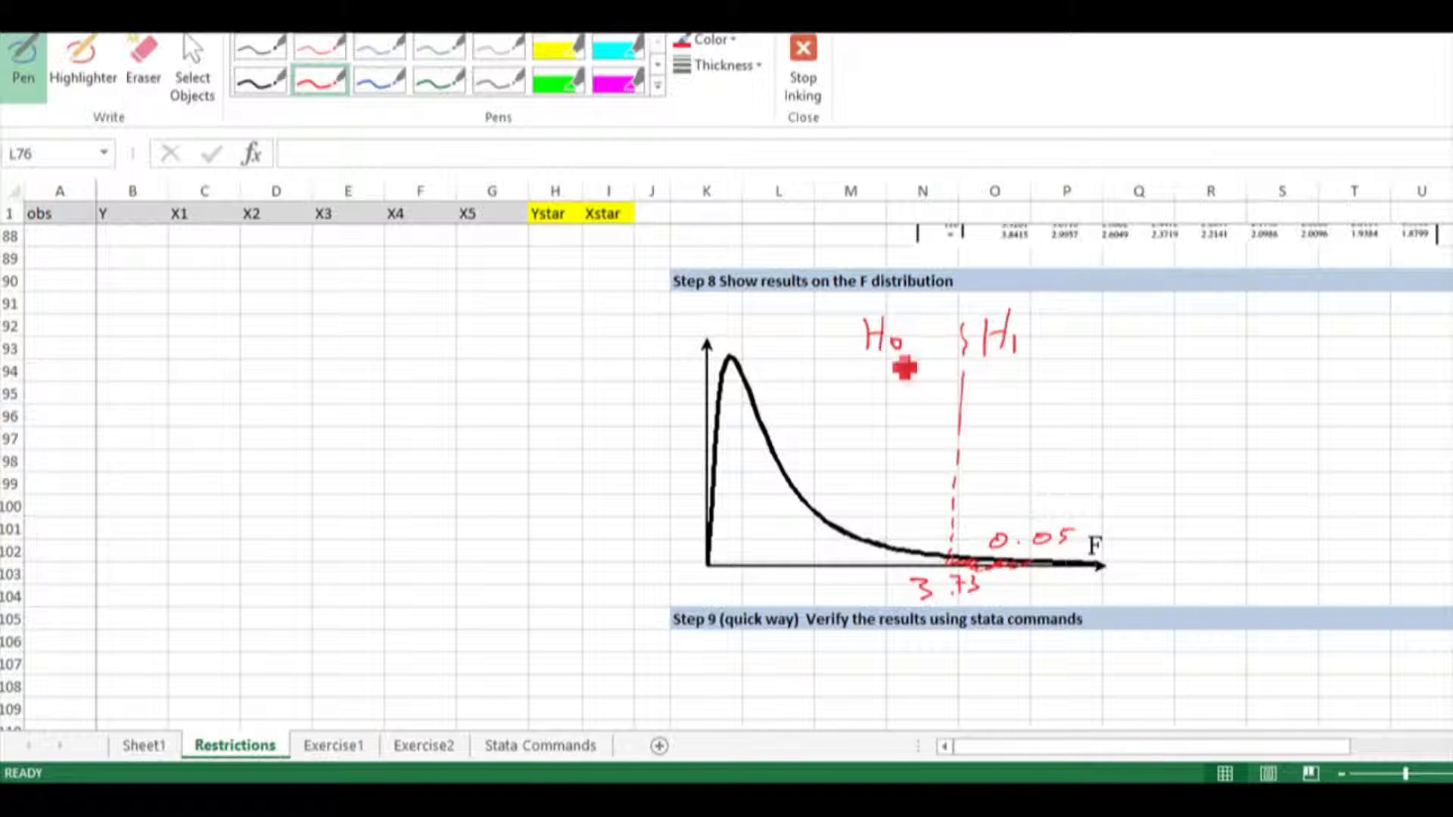
# In blue, write 74 with an arrow from 3.73, mark its point on the F axis, underline H1, and stop inking
pyautogui.click(381, 80)
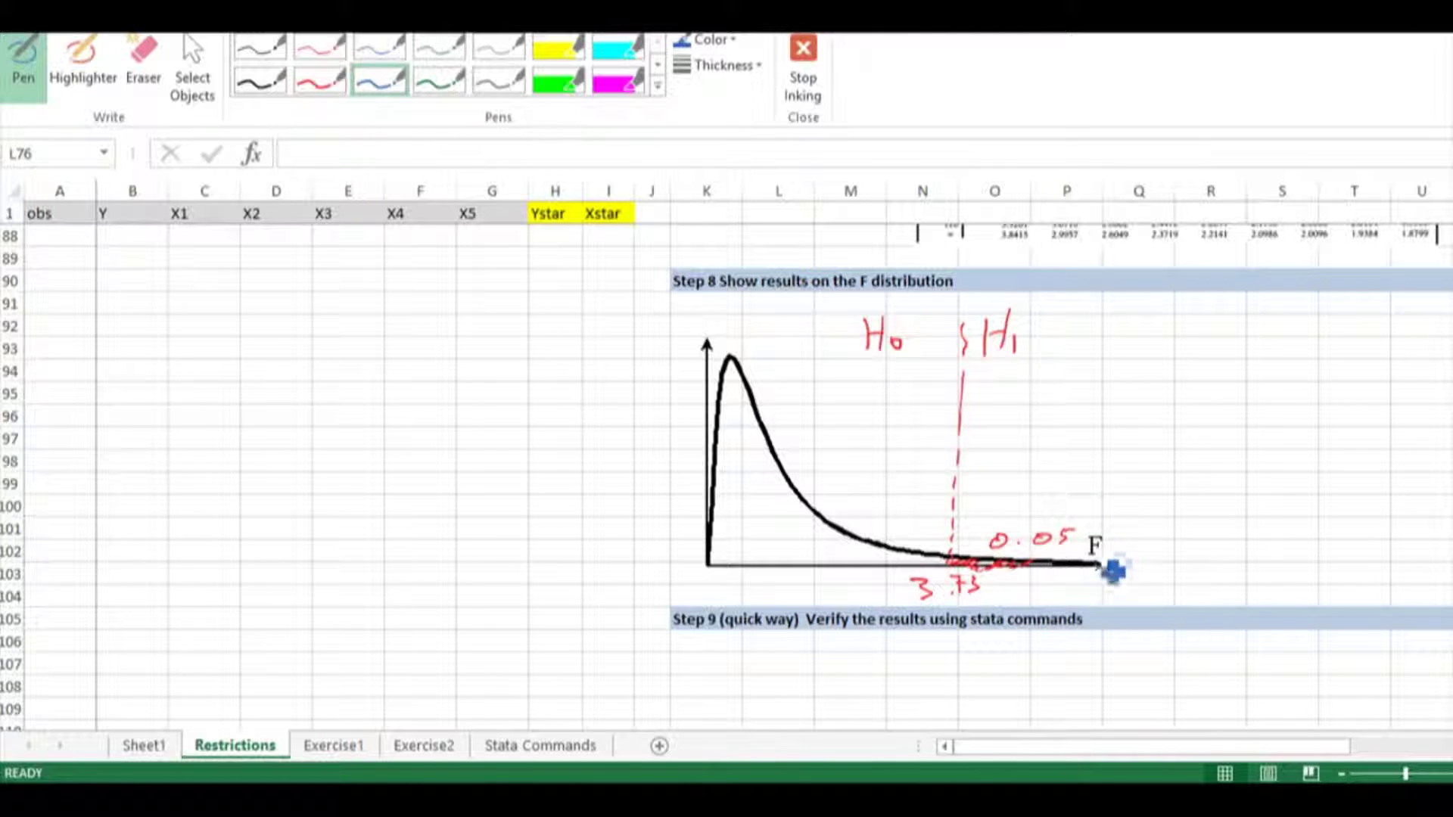
pyautogui.moveTo(1082, 583)
pyautogui.mouseDown()
pyautogui.moveTo(1087, 599)
pyautogui.moveTo(1122, 591)
pyautogui.mouseUp()
pyautogui.click(1096, 598)
pyautogui.moveTo(1116, 581); pyautogui.dragTo(1112, 599)
pyautogui.moveTo(1001, 589)
pyautogui.mouseDown()
pyautogui.moveTo(1059, 599)
pyautogui.moveTo(1046, 604)
pyautogui.mouseUp()
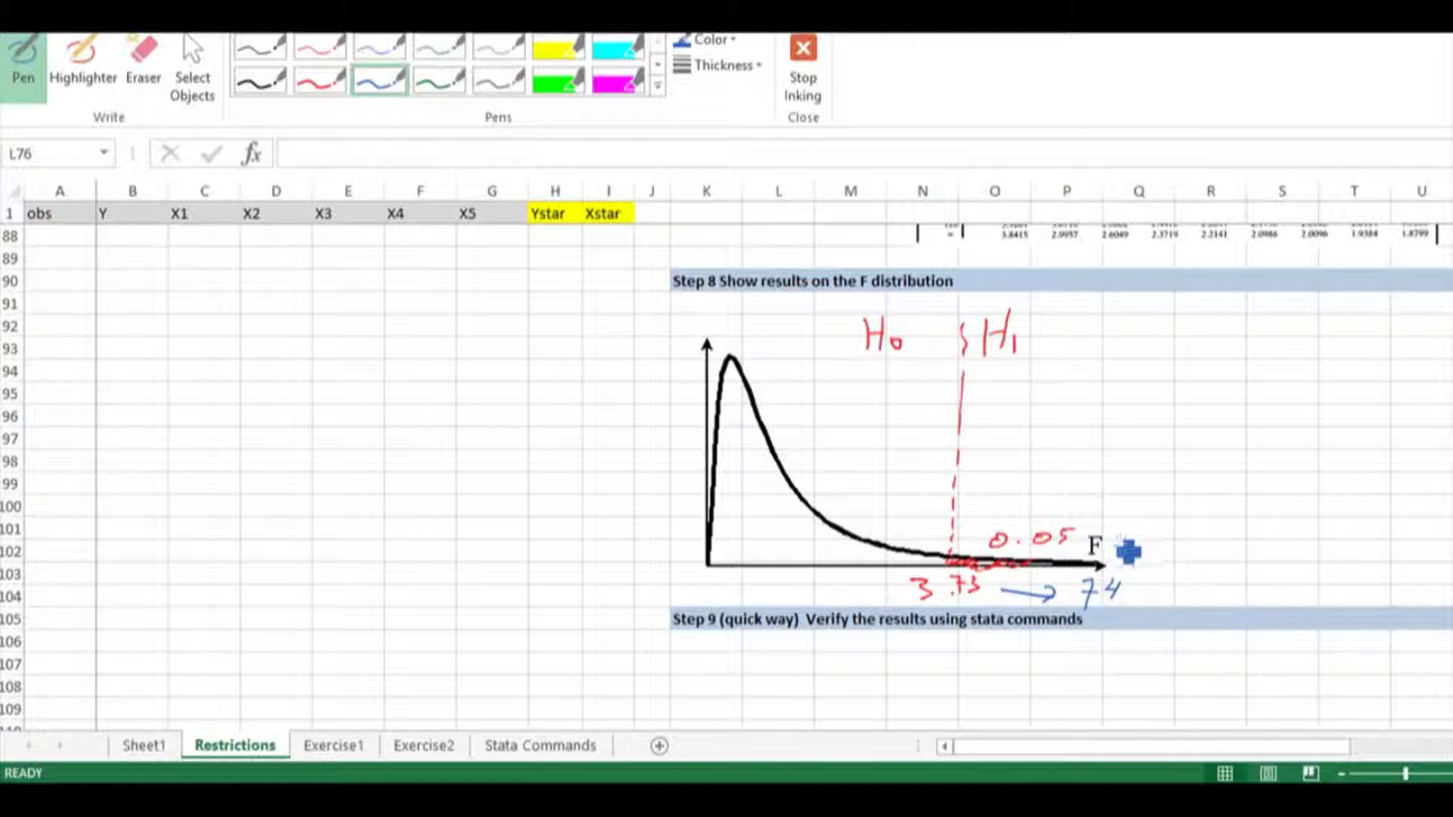
pyautogui.click(1084, 565)
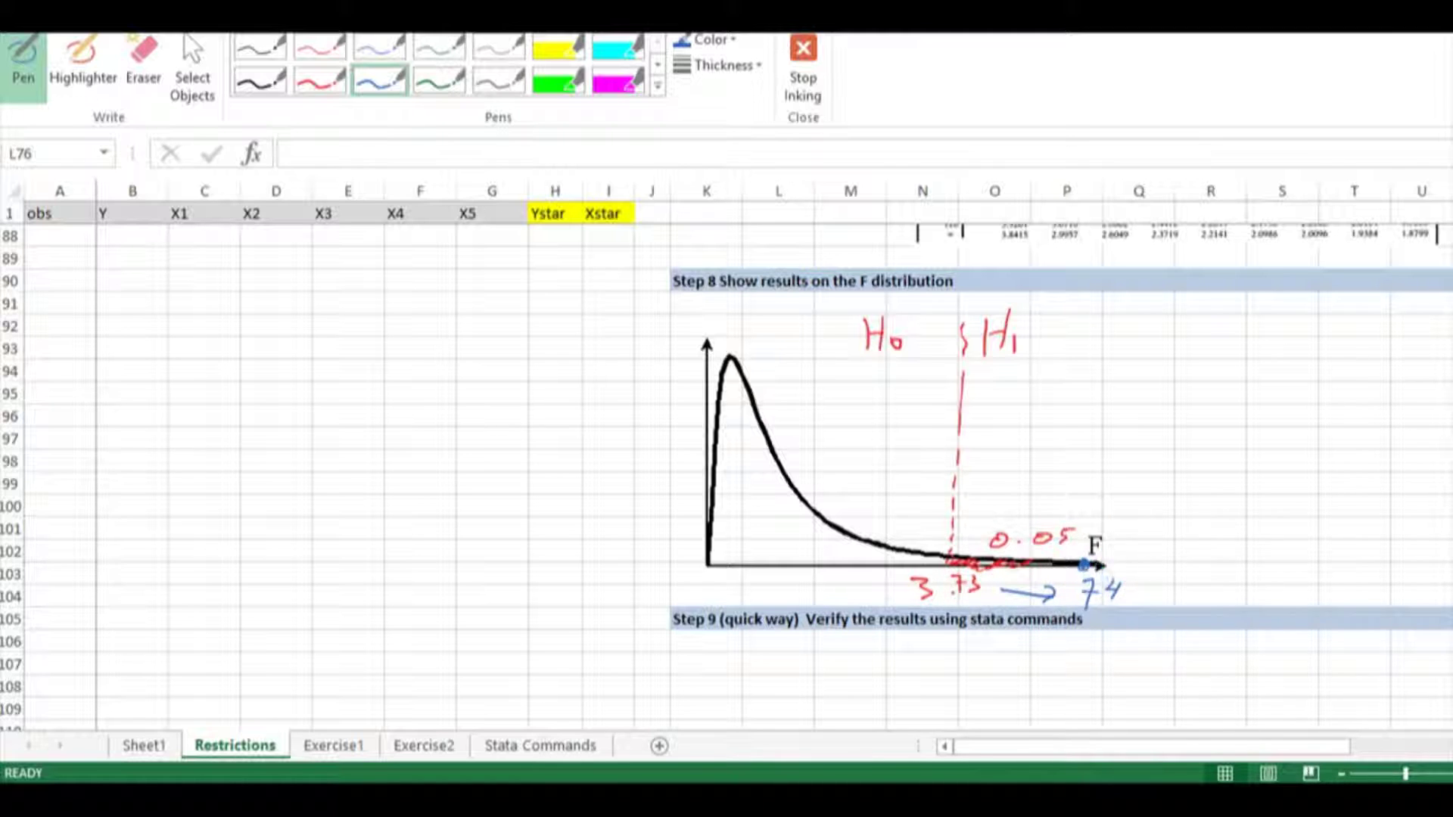
pyautogui.moveTo(987, 381); pyautogui.dragTo(1048, 361)
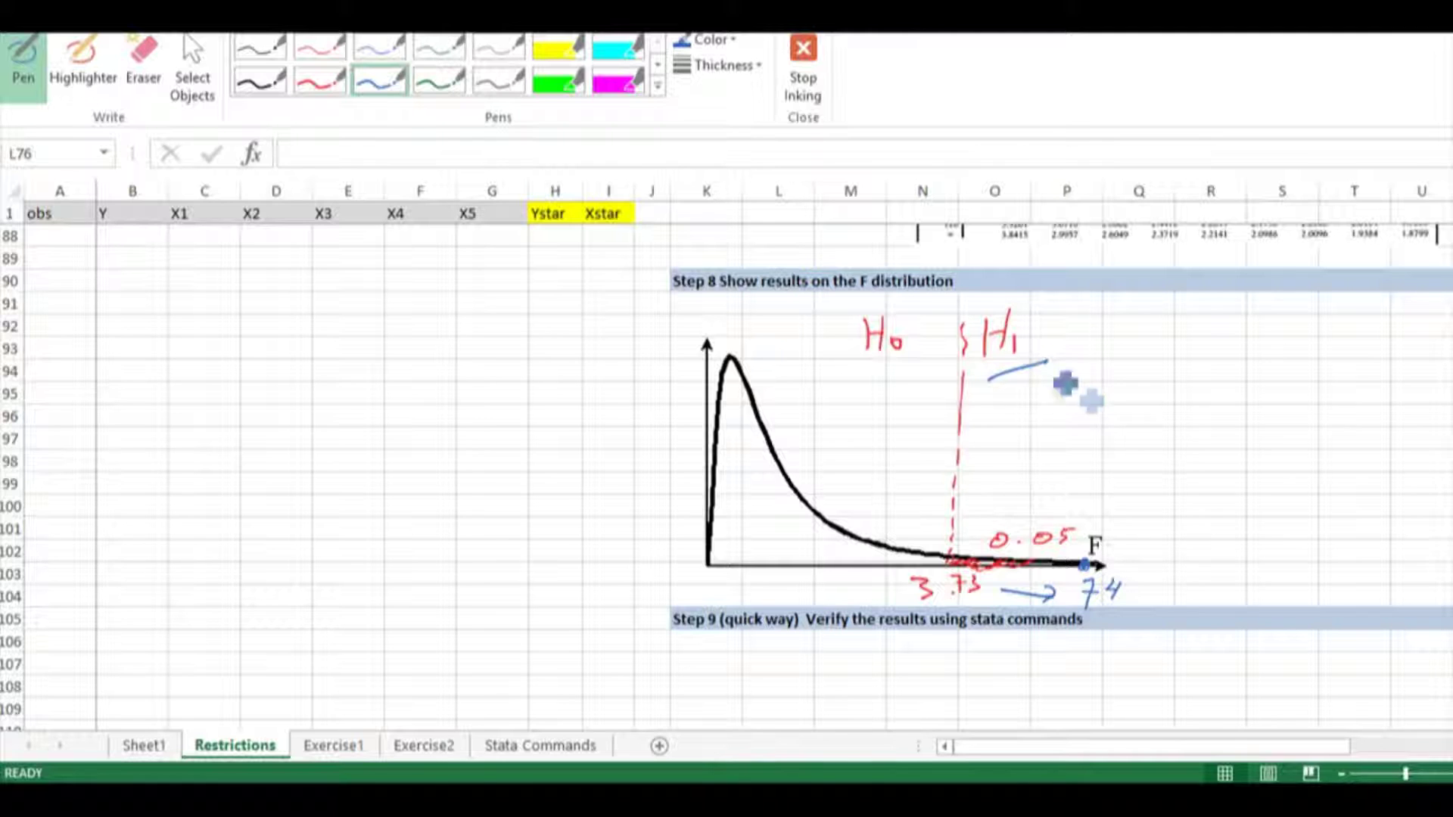
pyautogui.press('Escape')
# Review the restricted and unrestricted hypotheses next to the F distribution
pyautogui.click(201, 498)
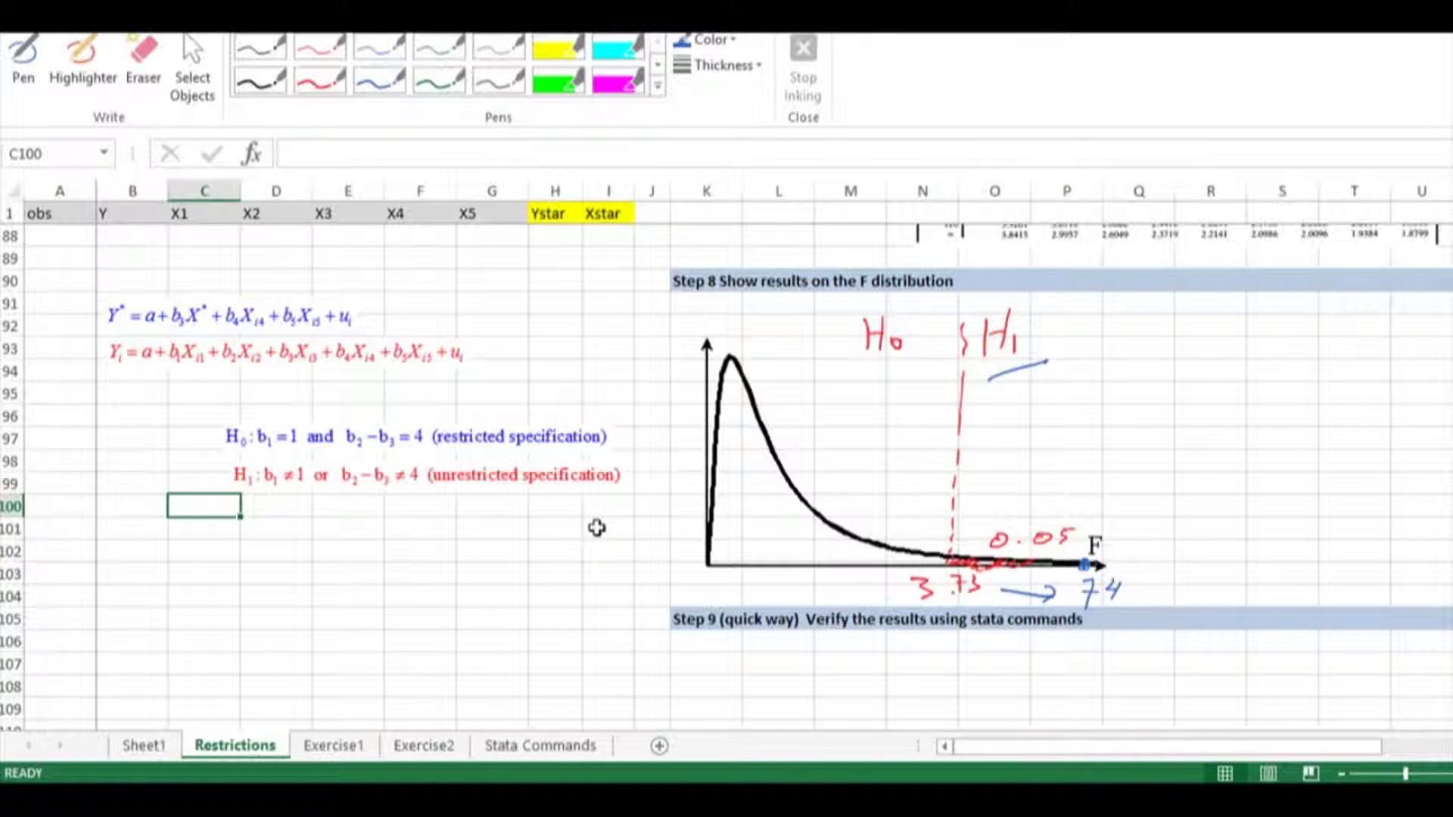
pyautogui.moveTo(535, 477); pyautogui.dragTo(533, 478)
pyautogui.click(496, 513)
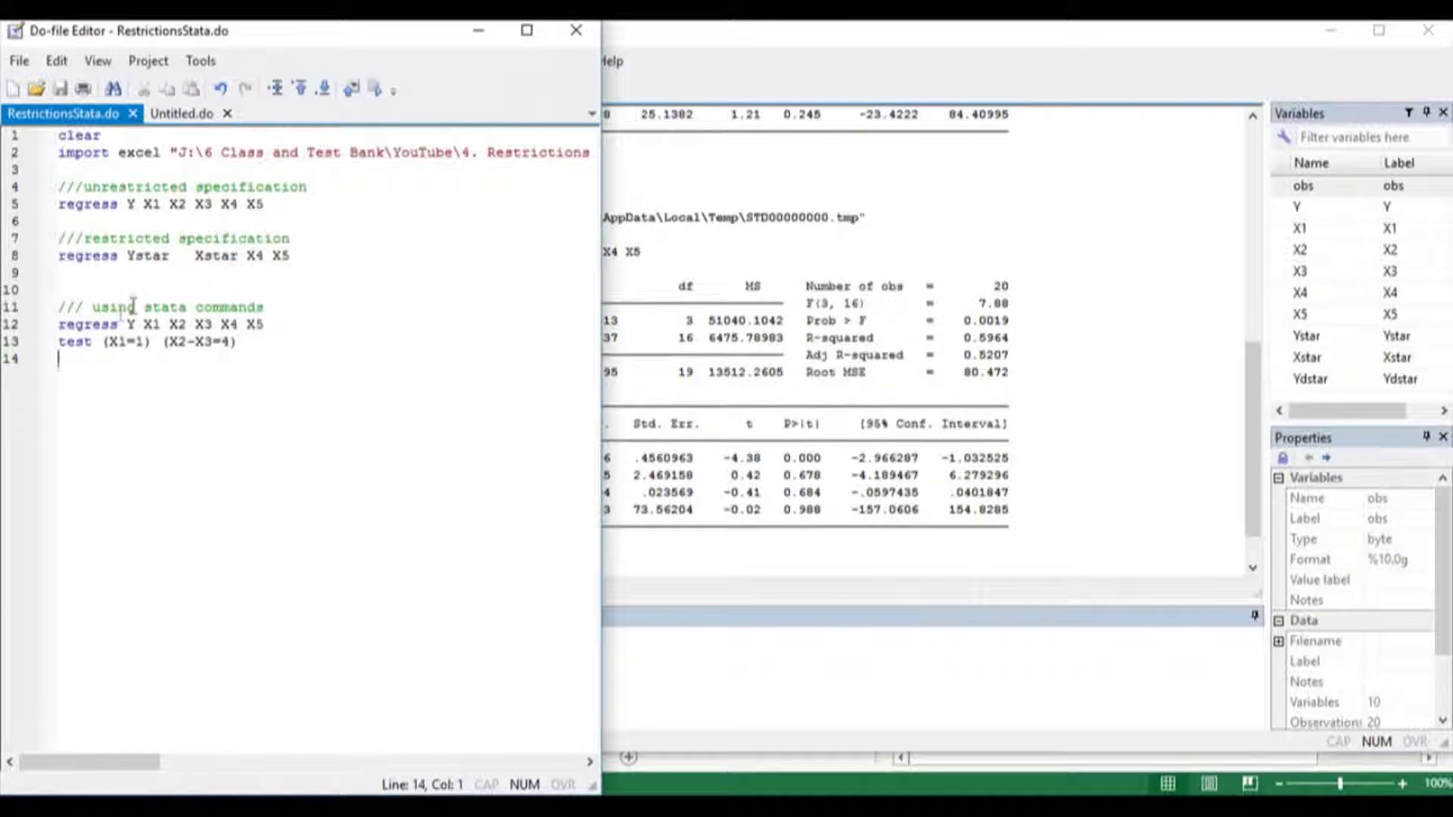
# In Stata's RestrictionsStata.do, run the regress Y X1 X2 X3 X4 X5 line under the "using stata commands" comment
pyautogui.click(183, 267)
pyautogui.moveTo(268, 324); pyautogui.dragTo(37, 324)
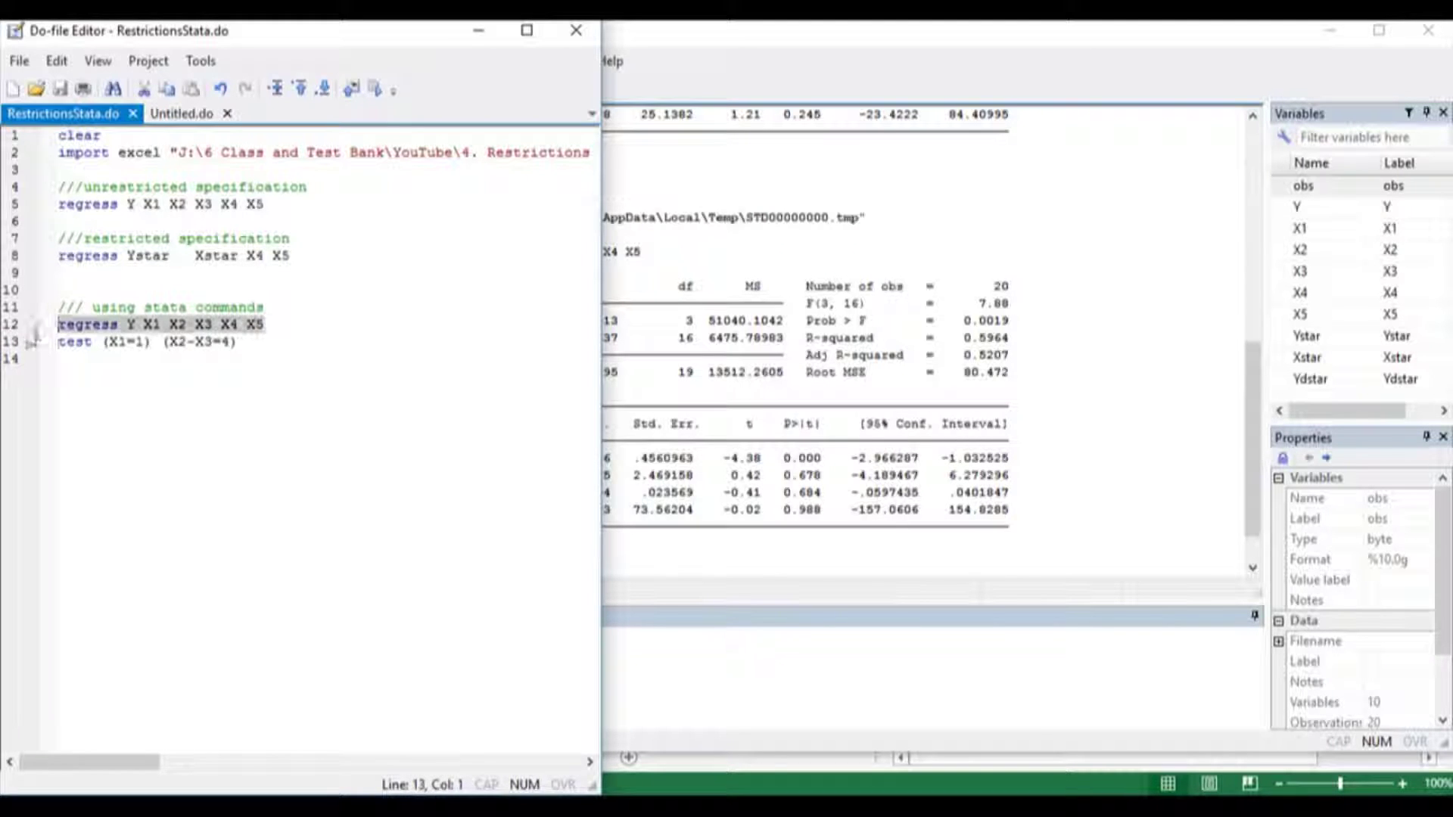
pyautogui.click(136, 335)
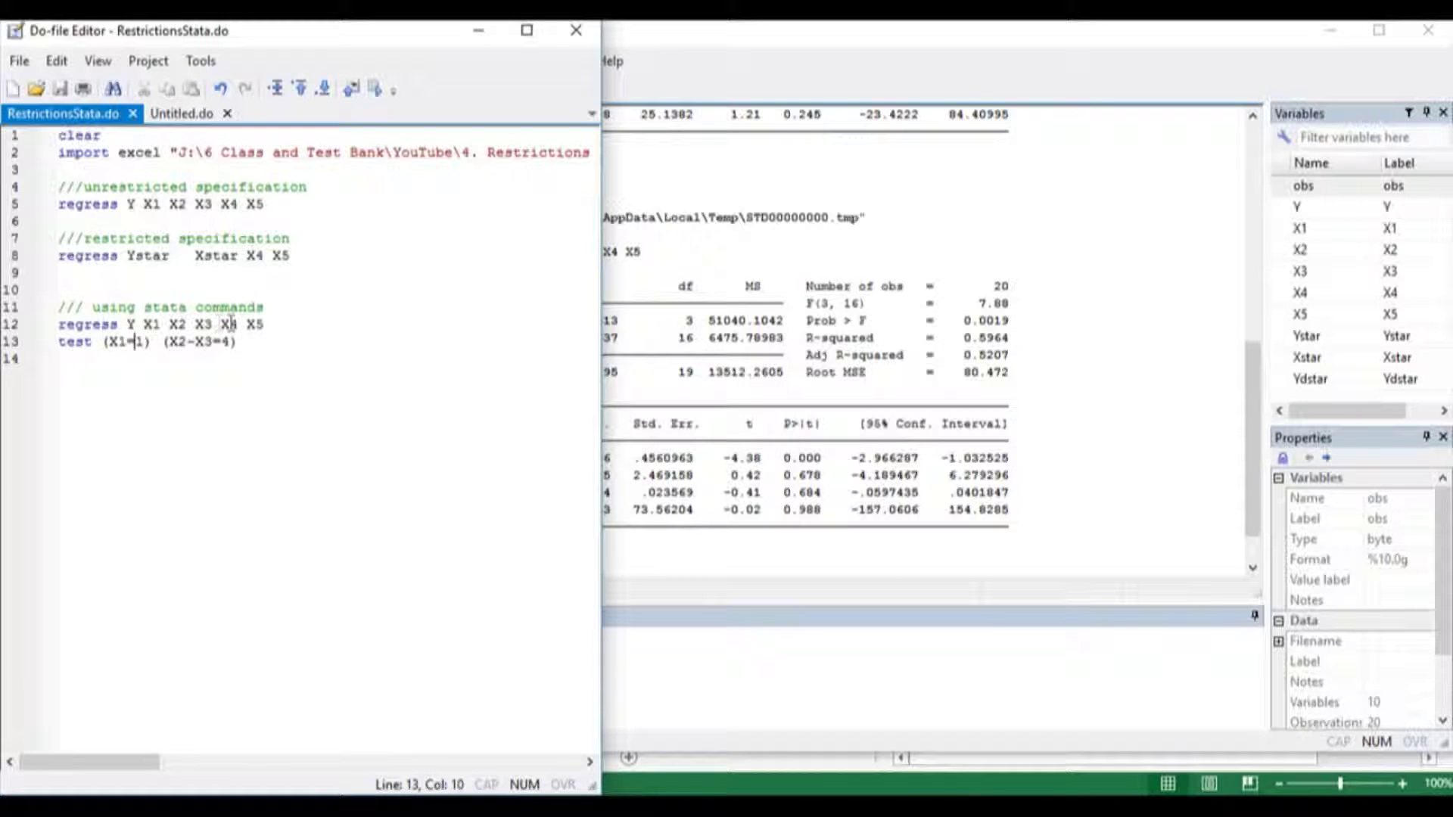
pyautogui.moveTo(285, 326); pyautogui.dragTo(151, 342)
pyautogui.click(375, 89)
pyautogui.click(82, 362)
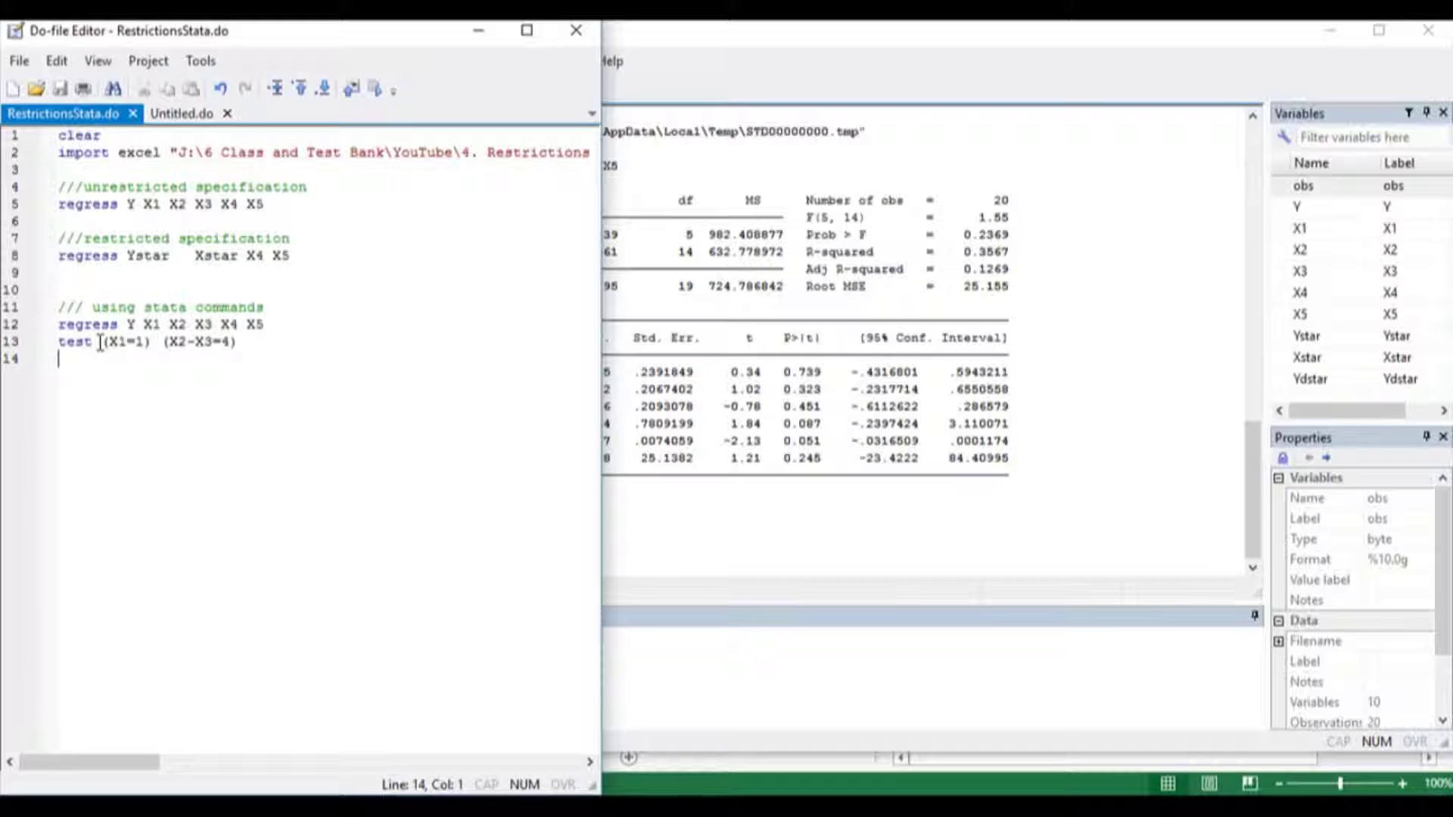
# Run the test (X1=1) (X2-X3=4) line of the do-file and bring up the Stata results
pyautogui.moveTo(105, 343); pyautogui.dragTo(151, 342)
pyautogui.click(118, 366)
pyautogui.click(259, 348)
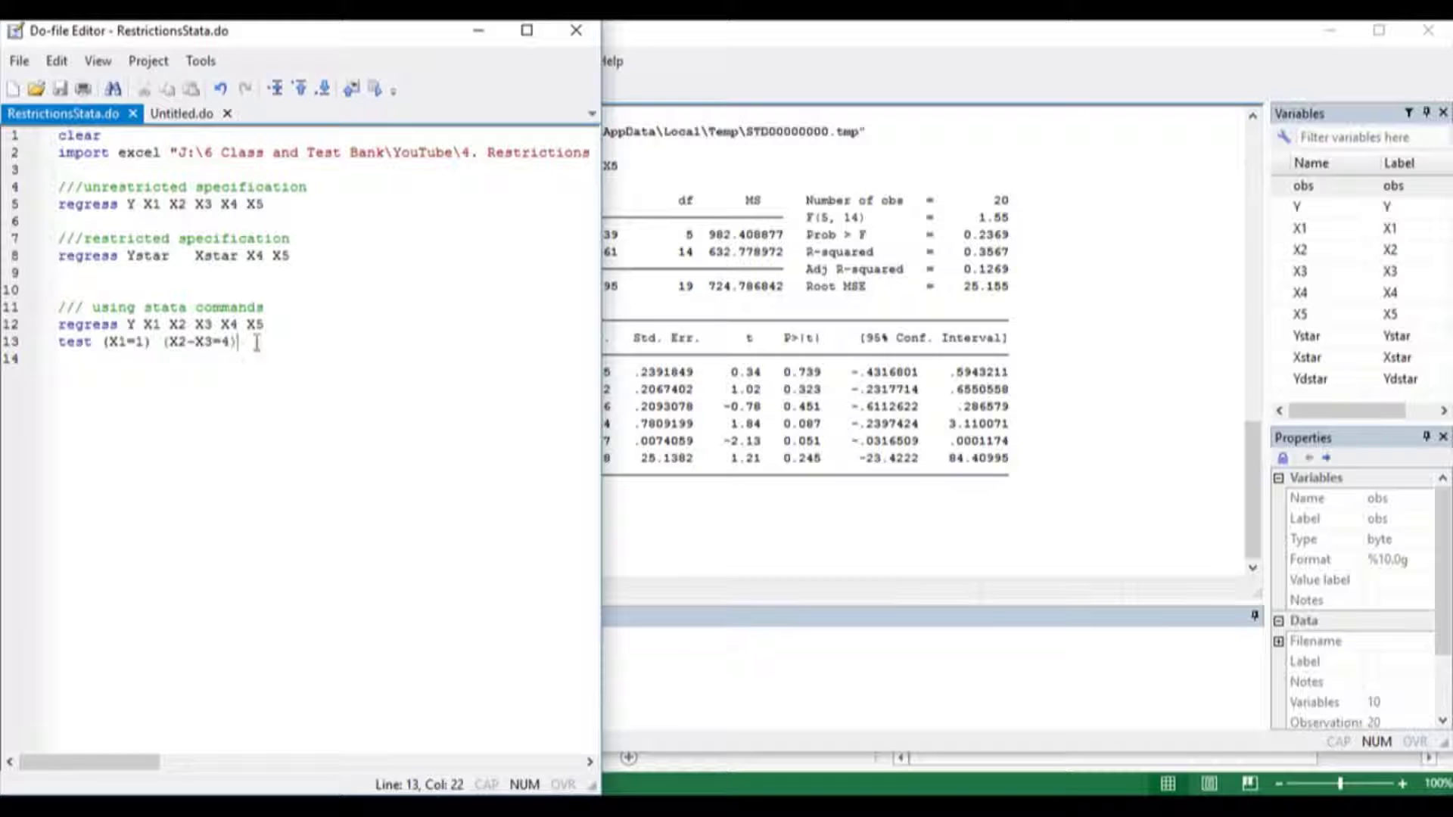
pyautogui.moveTo(257, 343); pyautogui.dragTo(35, 348)
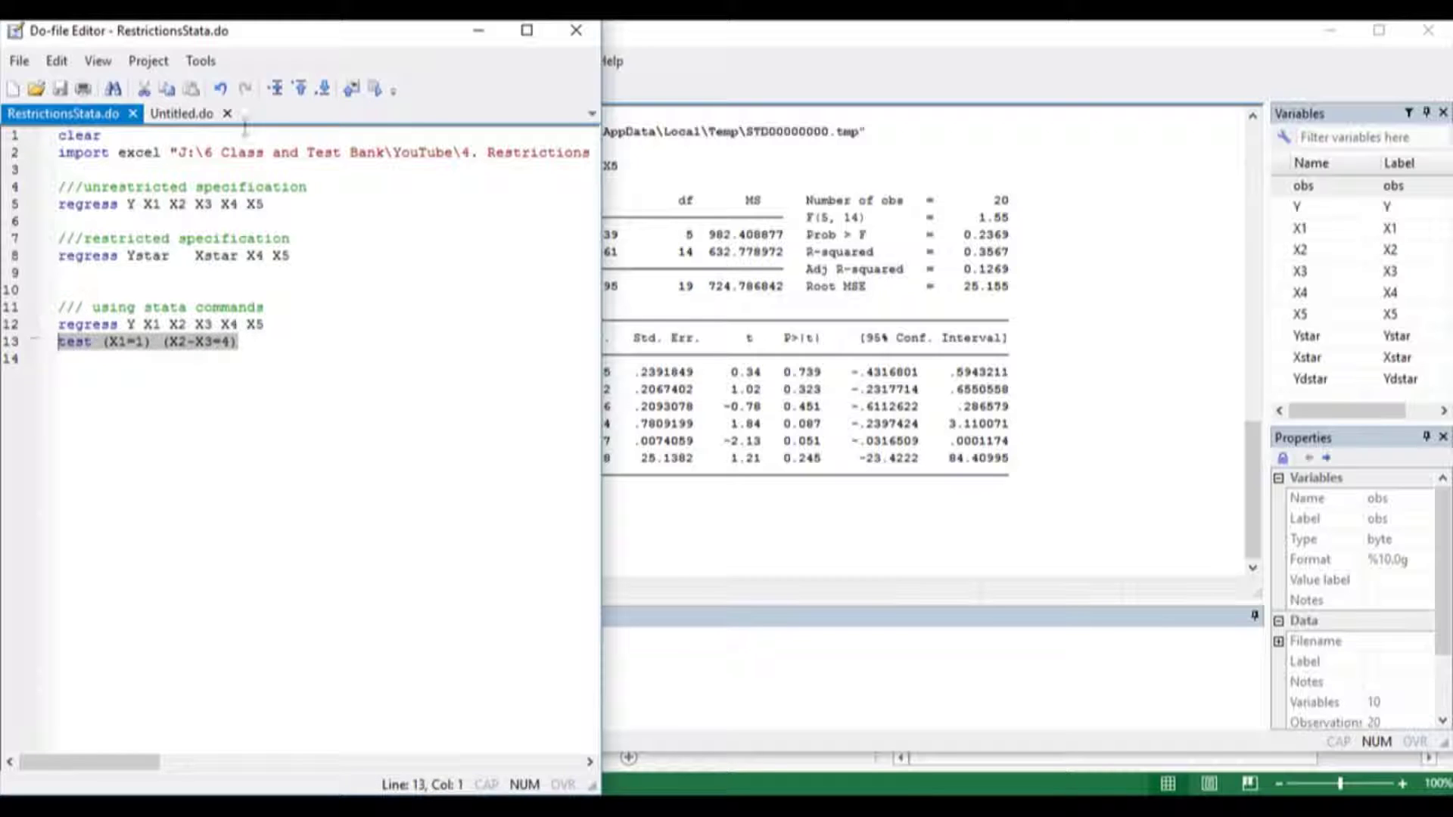
pyautogui.click(378, 91)
pyautogui.click(712, 394)
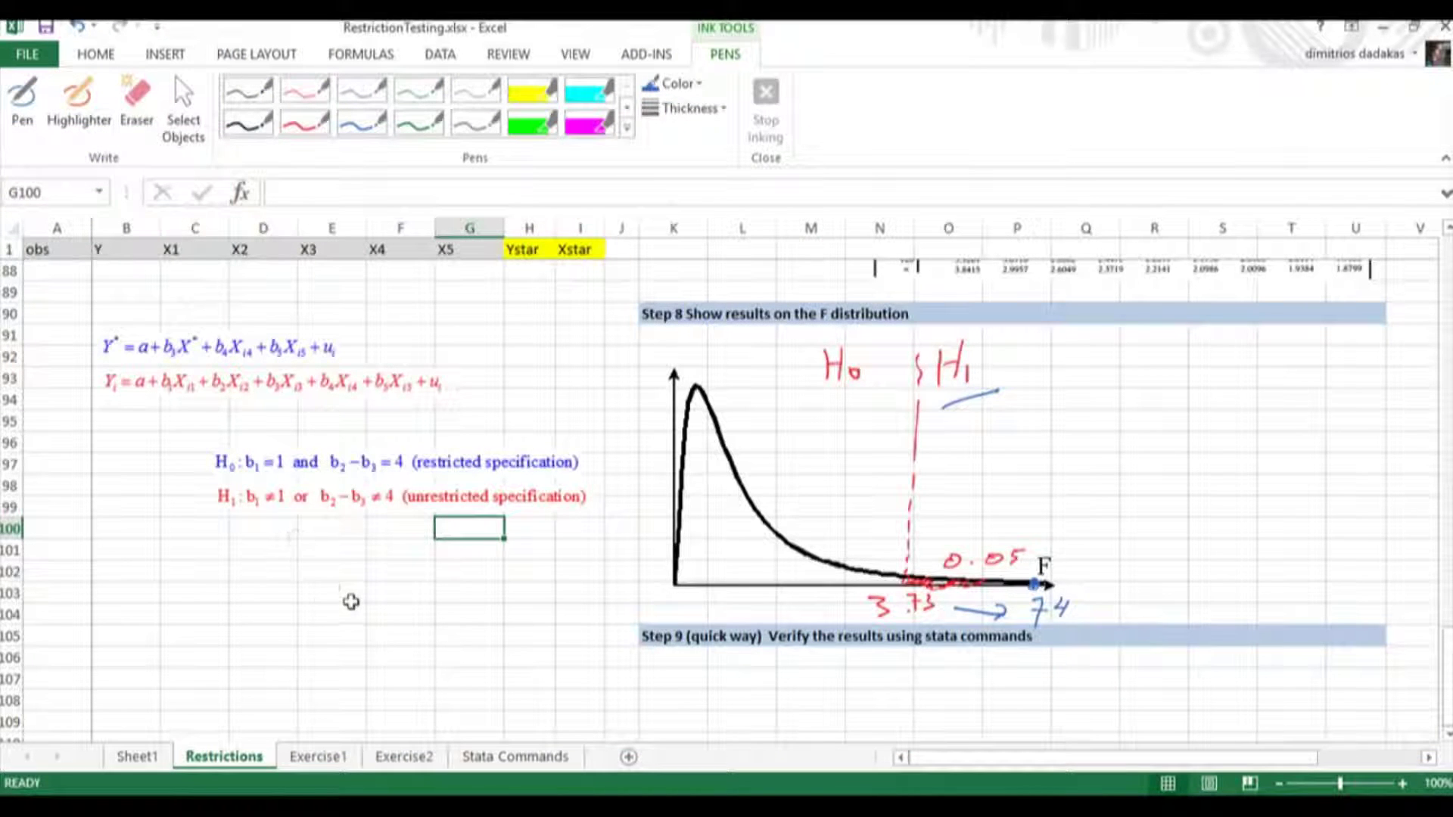
# Back in the Excel Restrictions sheet, check the Fstatistic in L75 against the Stata test result
pyautogui.click(331, 581)
pyautogui.scroll(6, 447, 512)
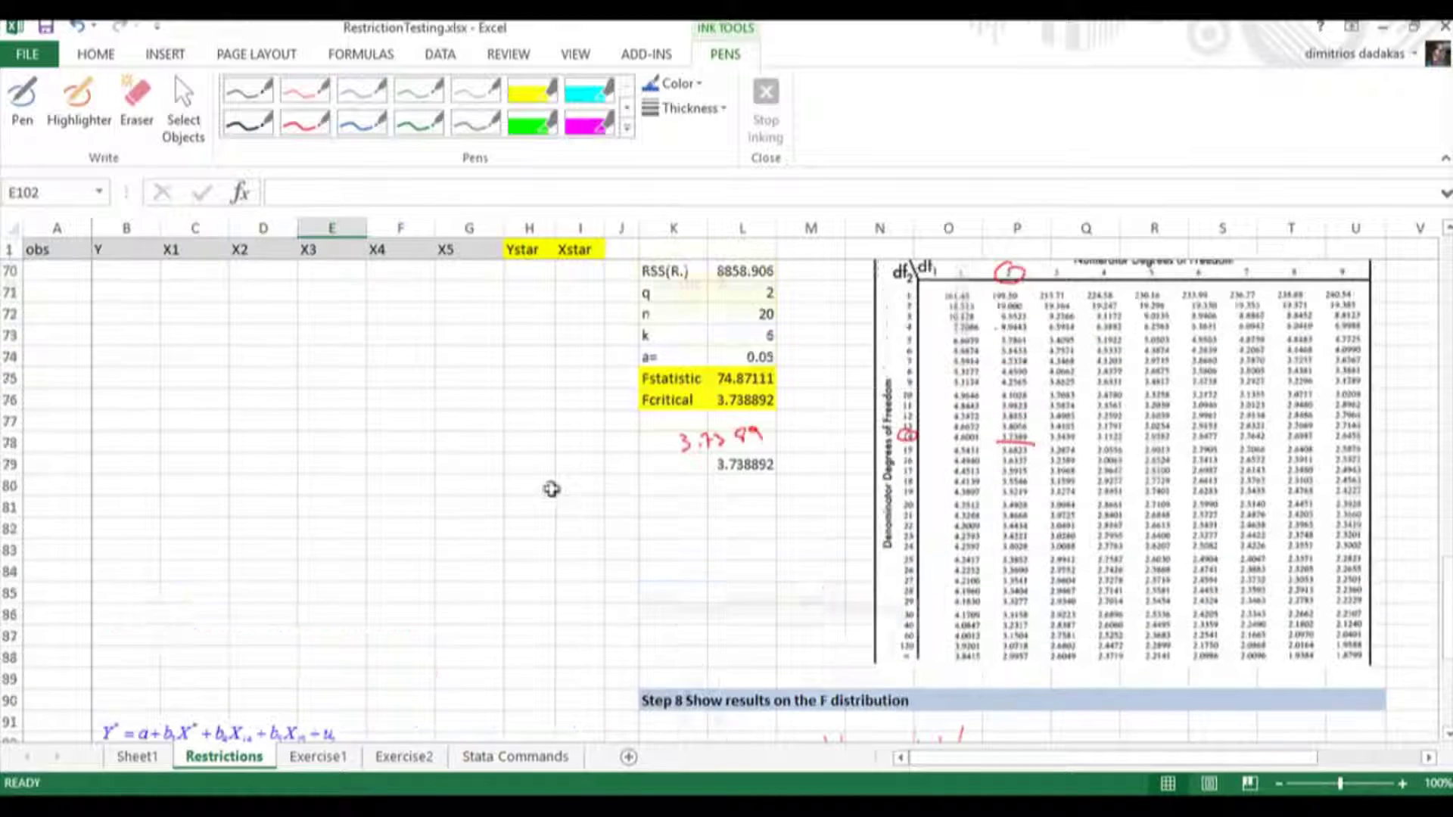
pyautogui.click(744, 379)
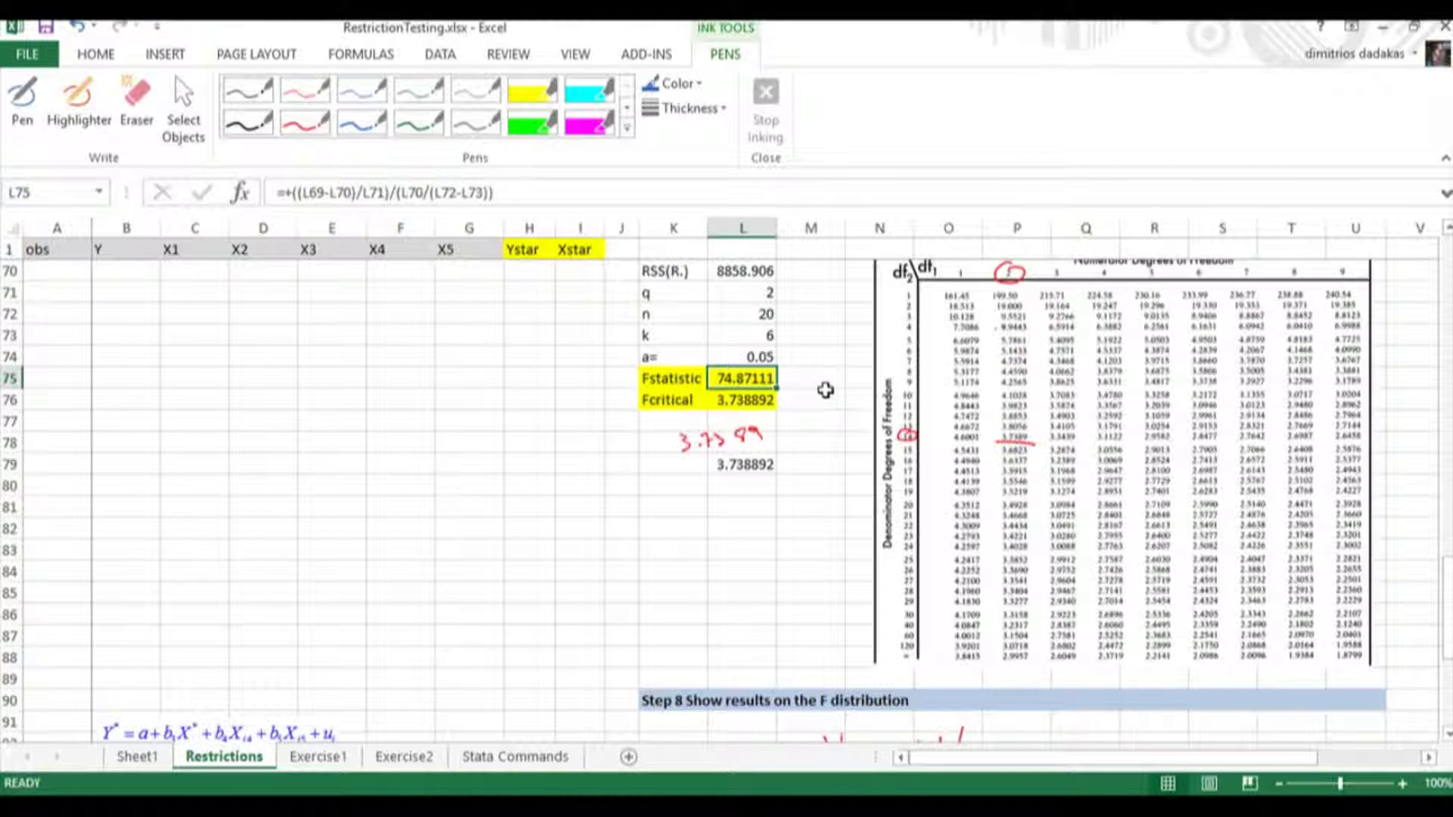
# Review the first steps of the Restrictions sheet, examine the Exercise1, Exercise2, Stata Commands and Sheet1 sheets, and return to Restrictions
pyautogui.scroll(20, 825, 390)
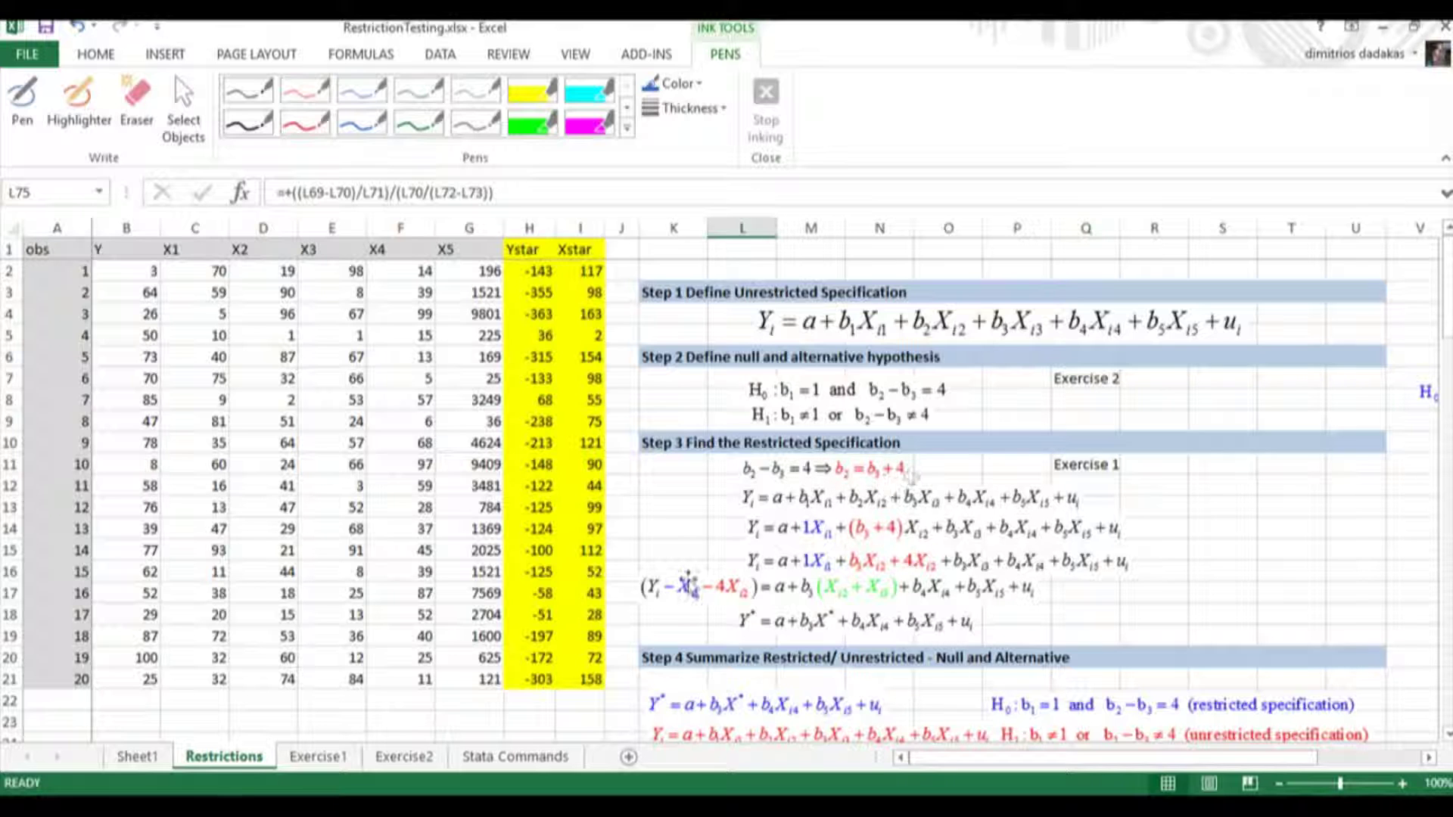
pyautogui.click(318, 757)
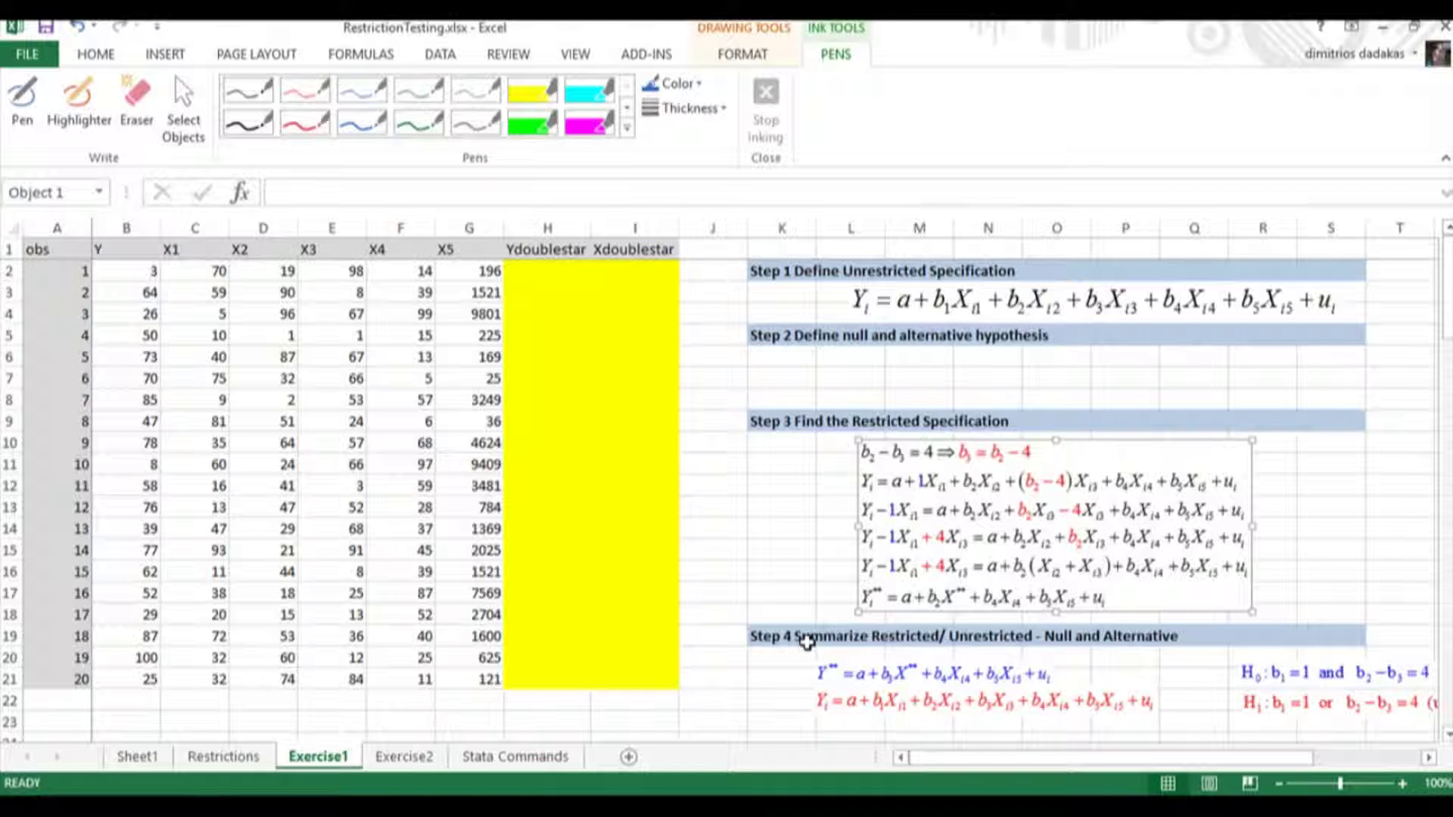
pyautogui.click(405, 760)
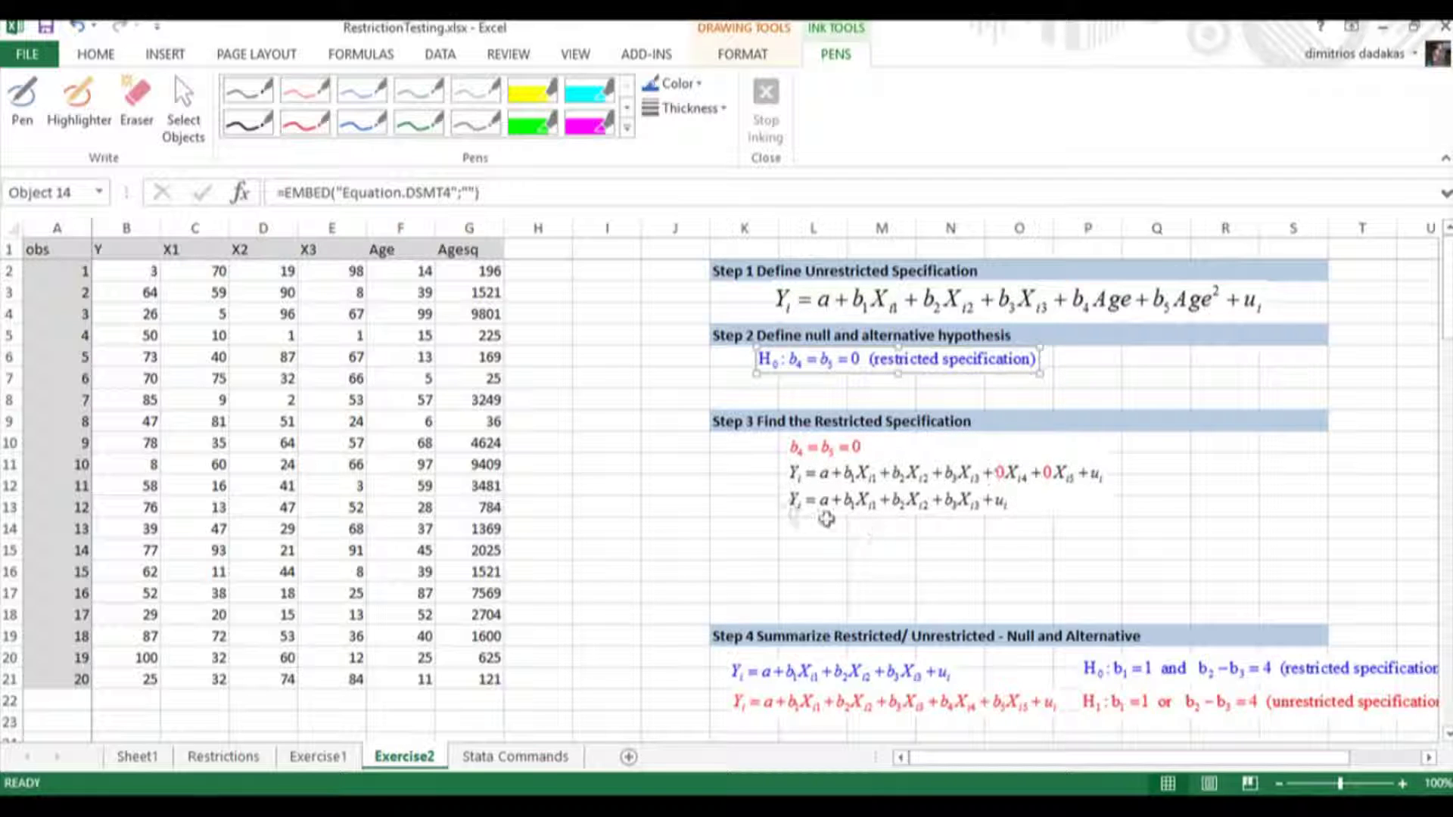
pyautogui.scroll(-3, 824, 539)
pyautogui.scroll(3, 827, 553)
pyautogui.click(532, 756)
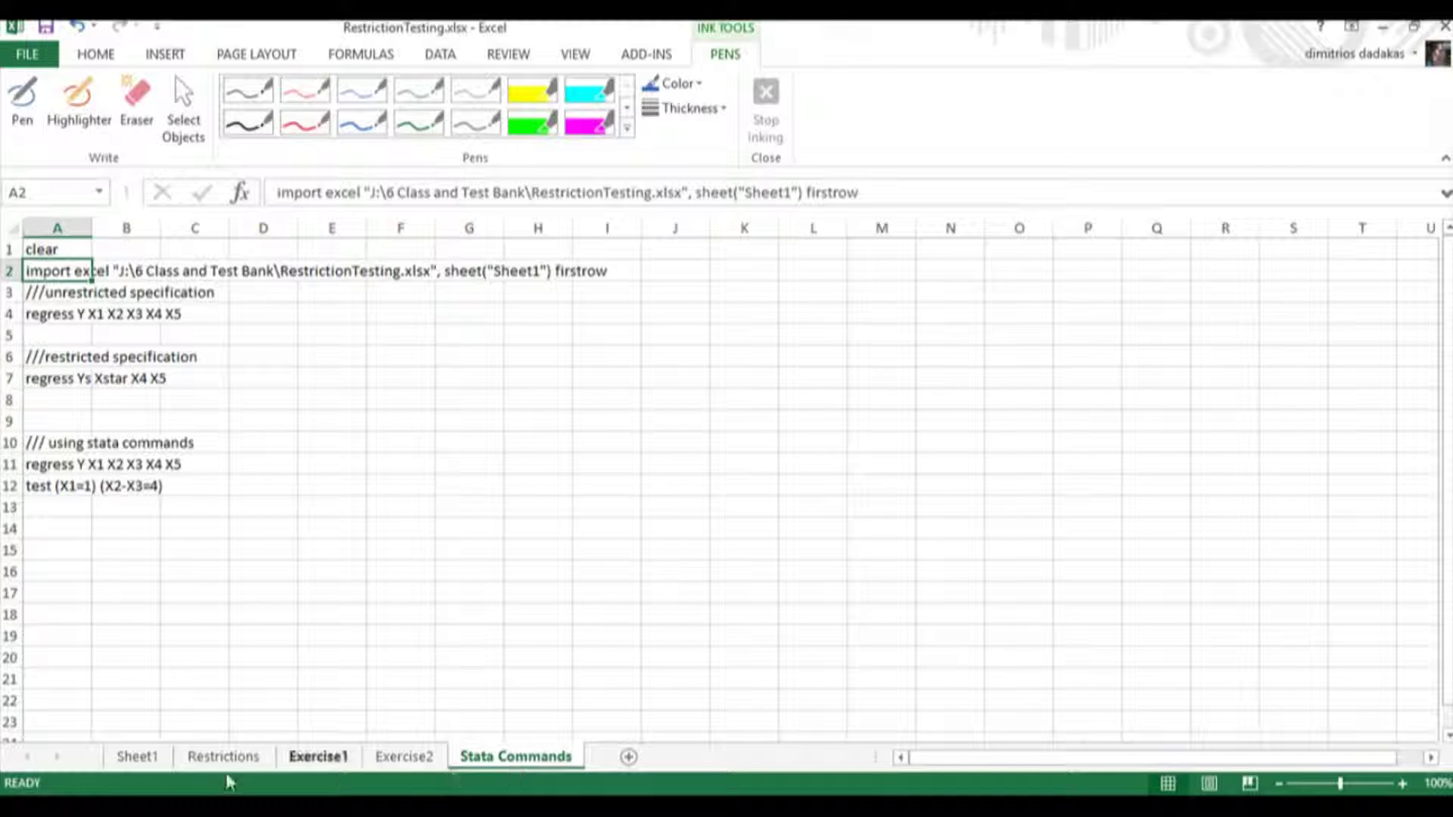
pyautogui.click(130, 757)
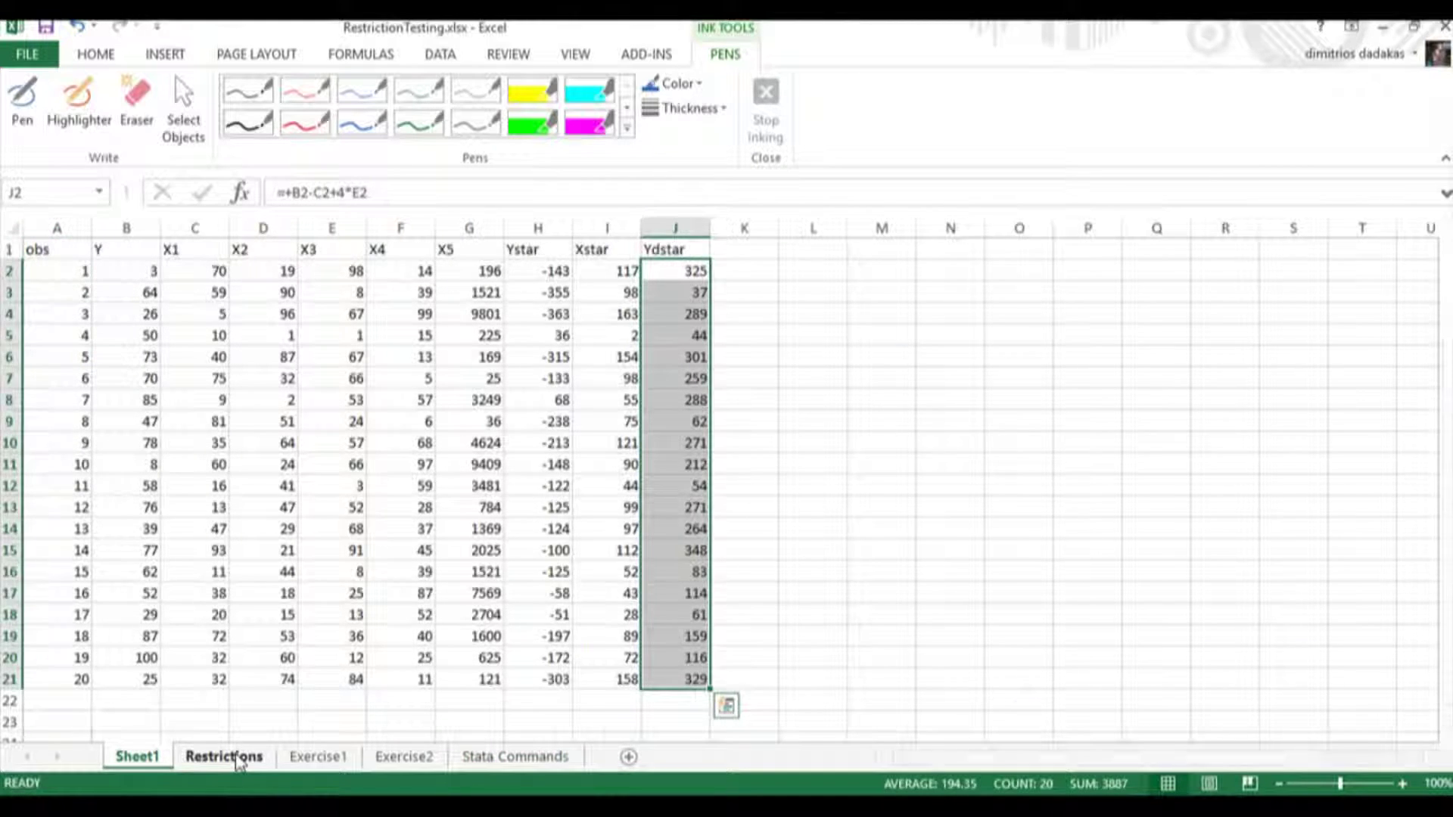
pyautogui.click(234, 757)
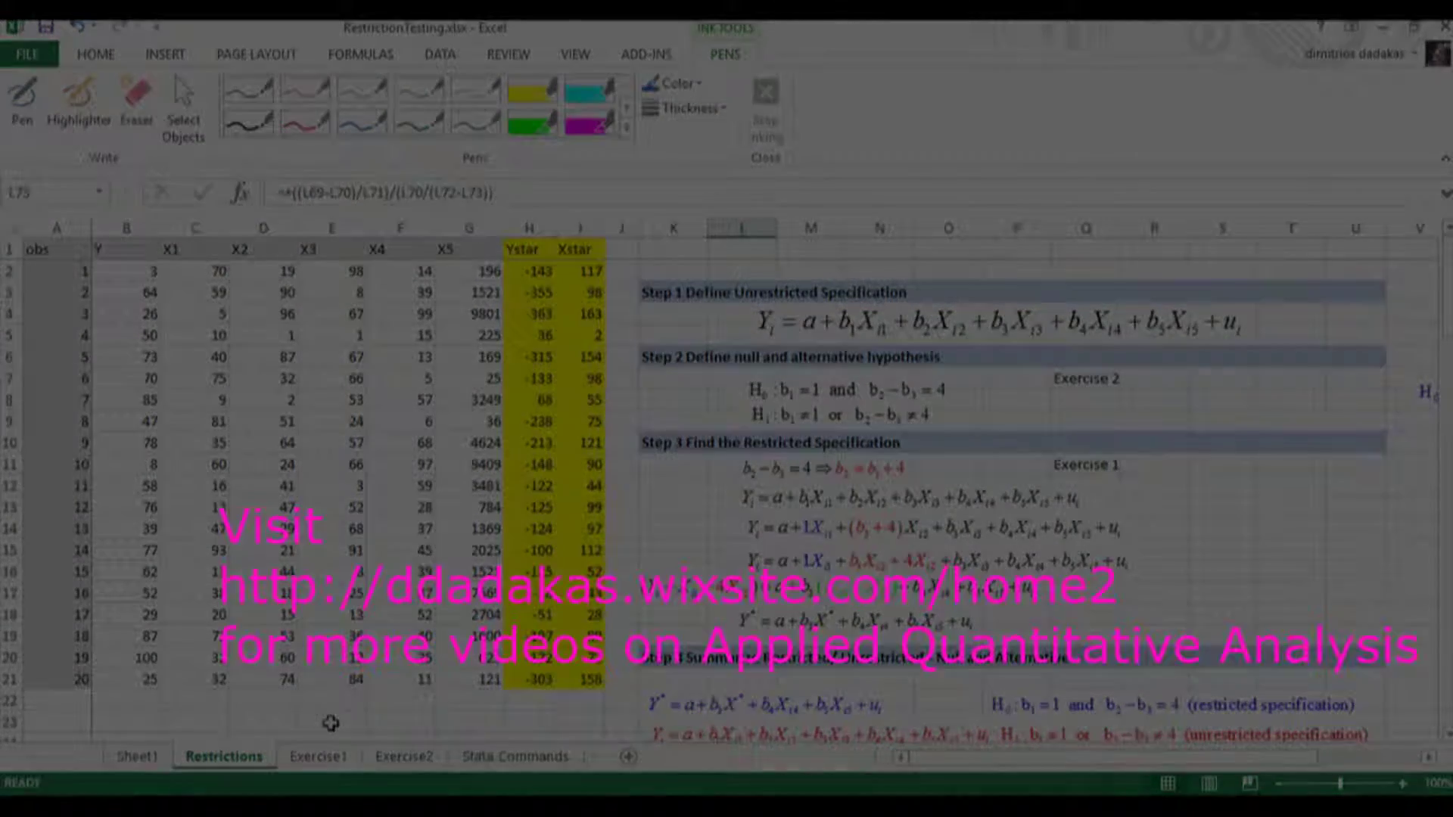
pyautogui.click(323, 721)
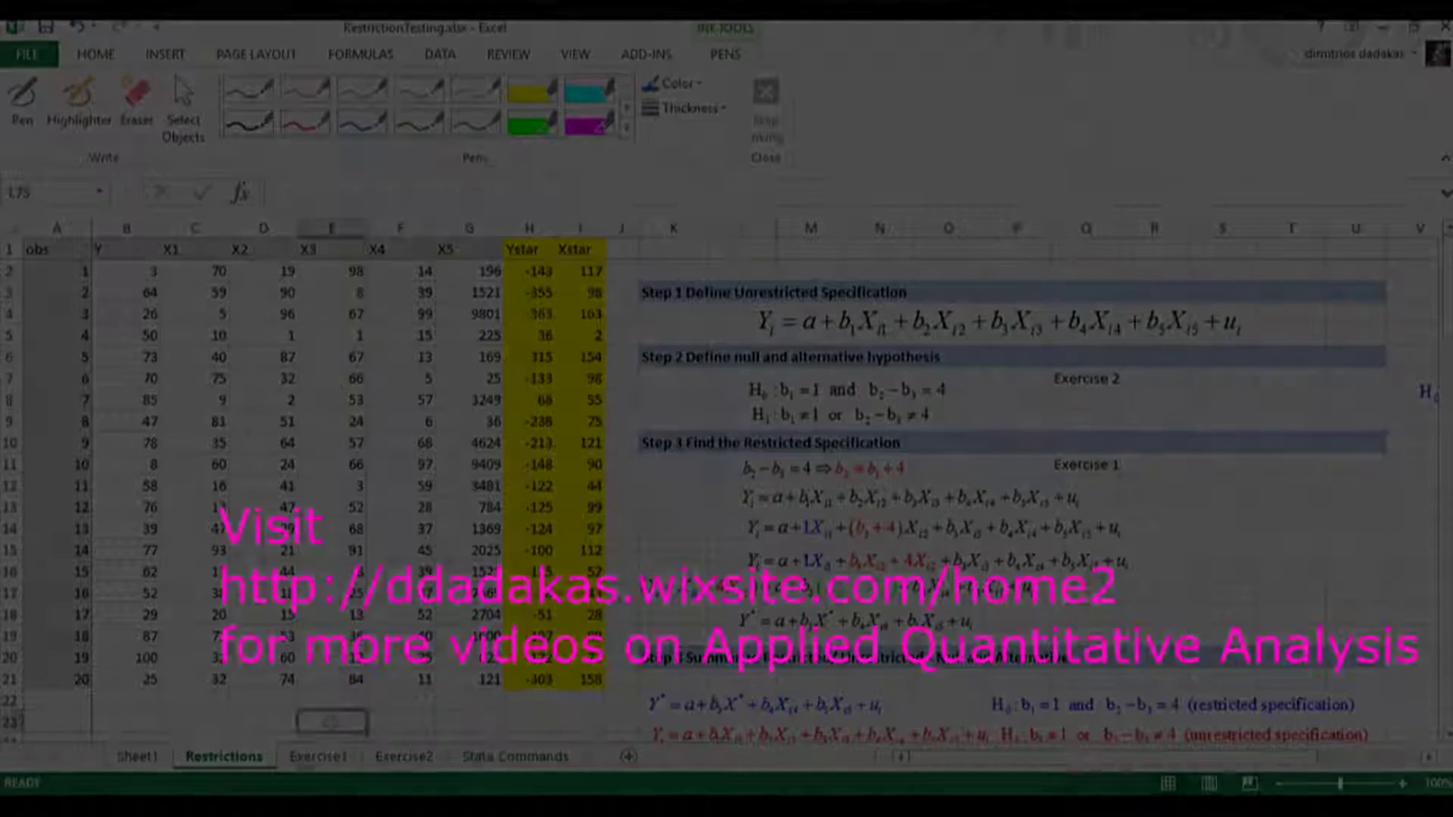